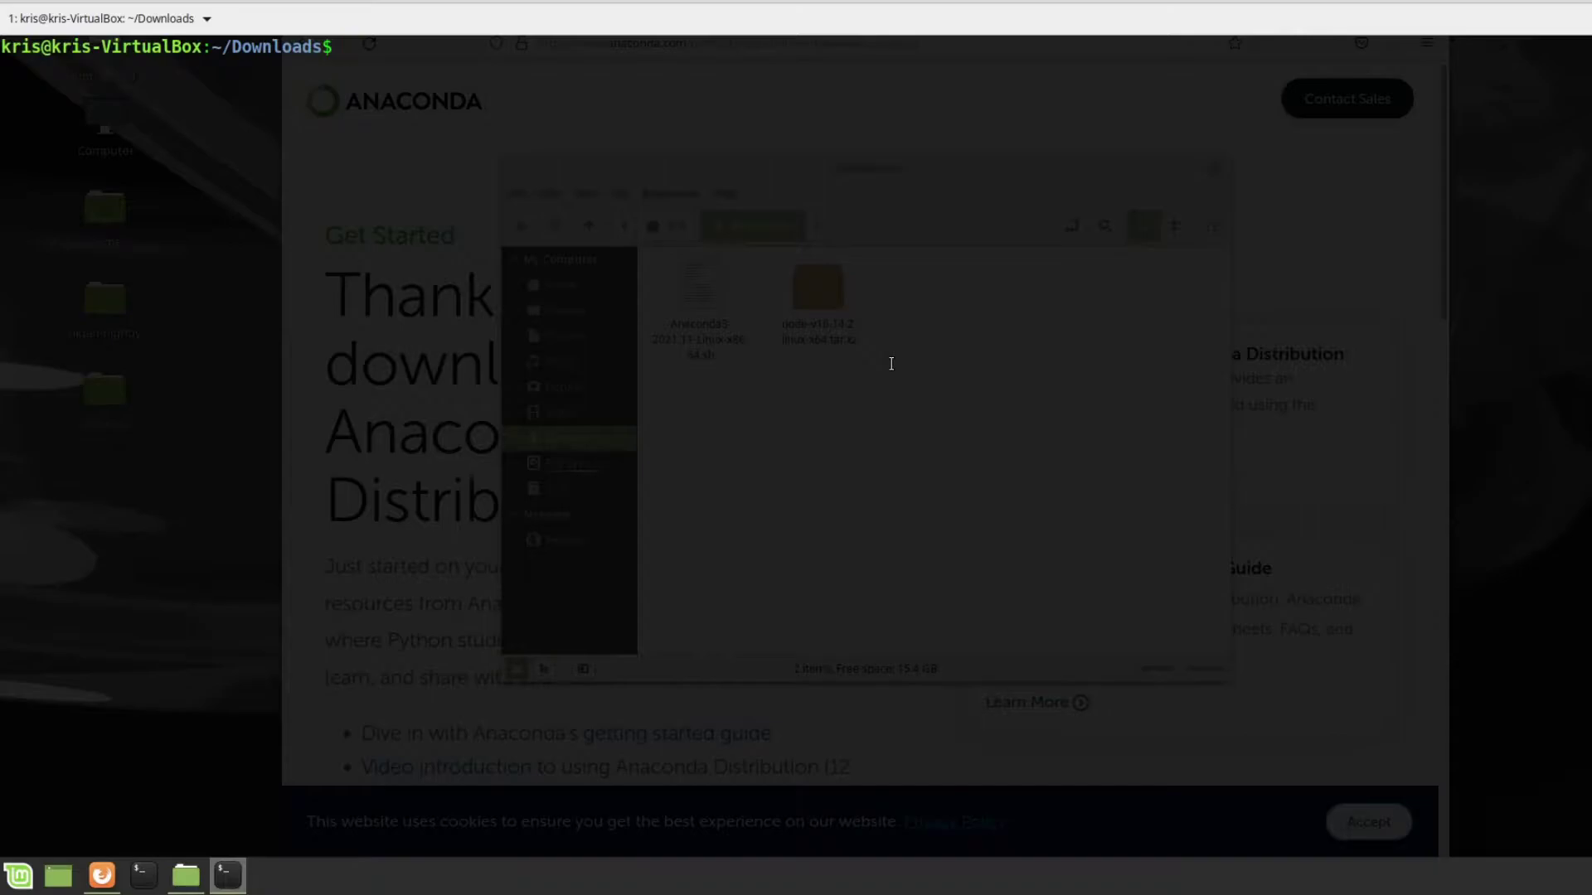
- Run the Anaconda3-2021.11-Linux-x86_64.sh installer from the Downloads folder with bash
{"action": "type", "text": "bash ./"}
{"action": "key", "text": "Tab"}
{"action": "key", "text": "Tab"}
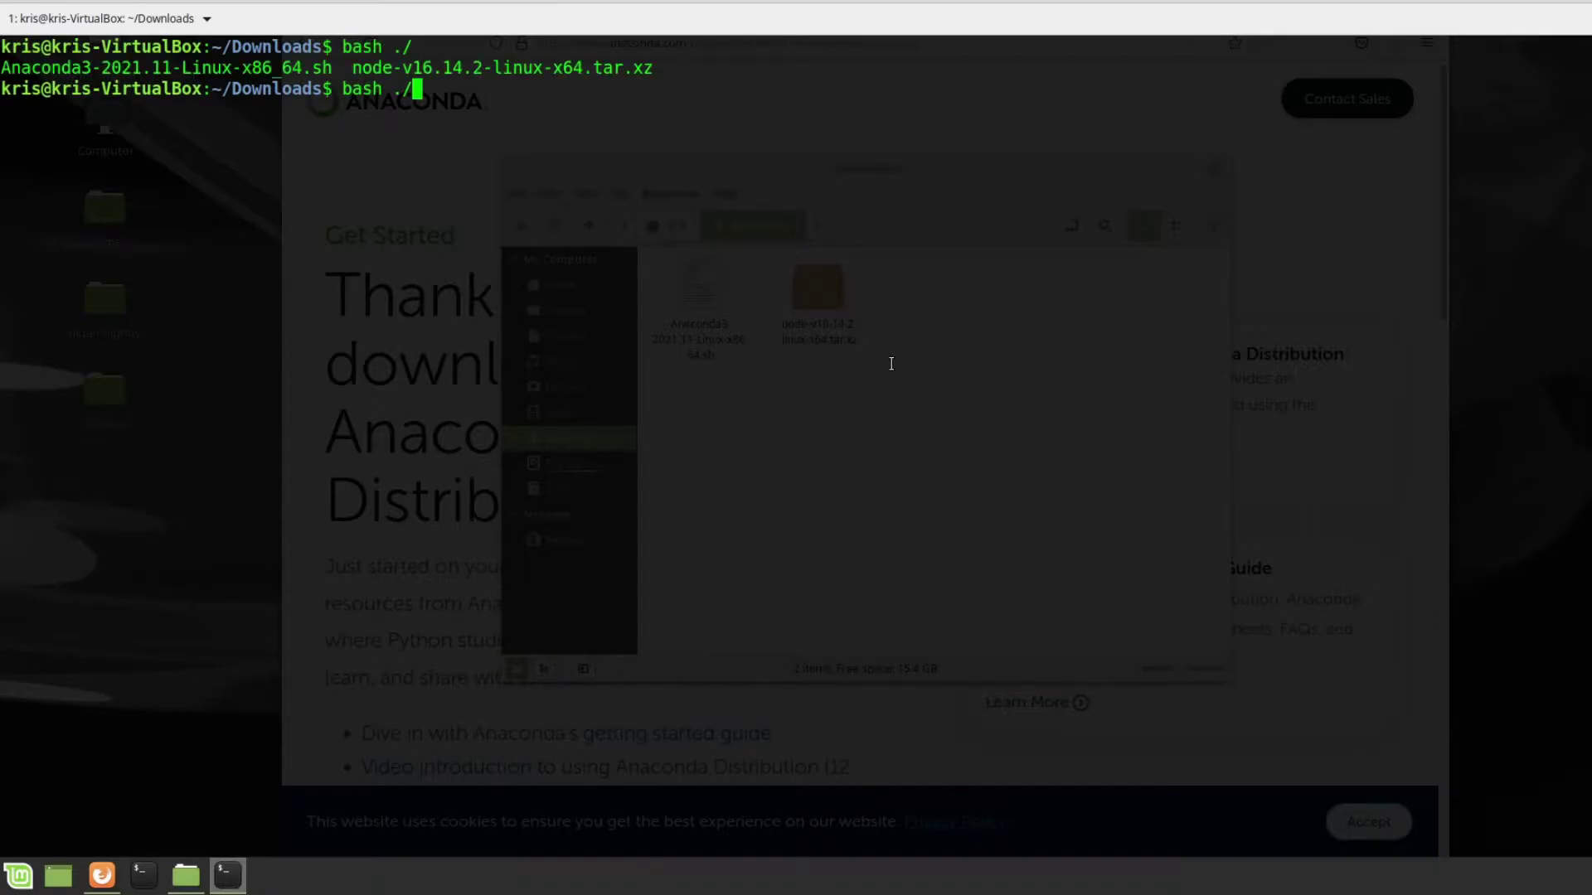
{"action": "type", "text": "A"}
{"action": "key", "text": "Tab"}
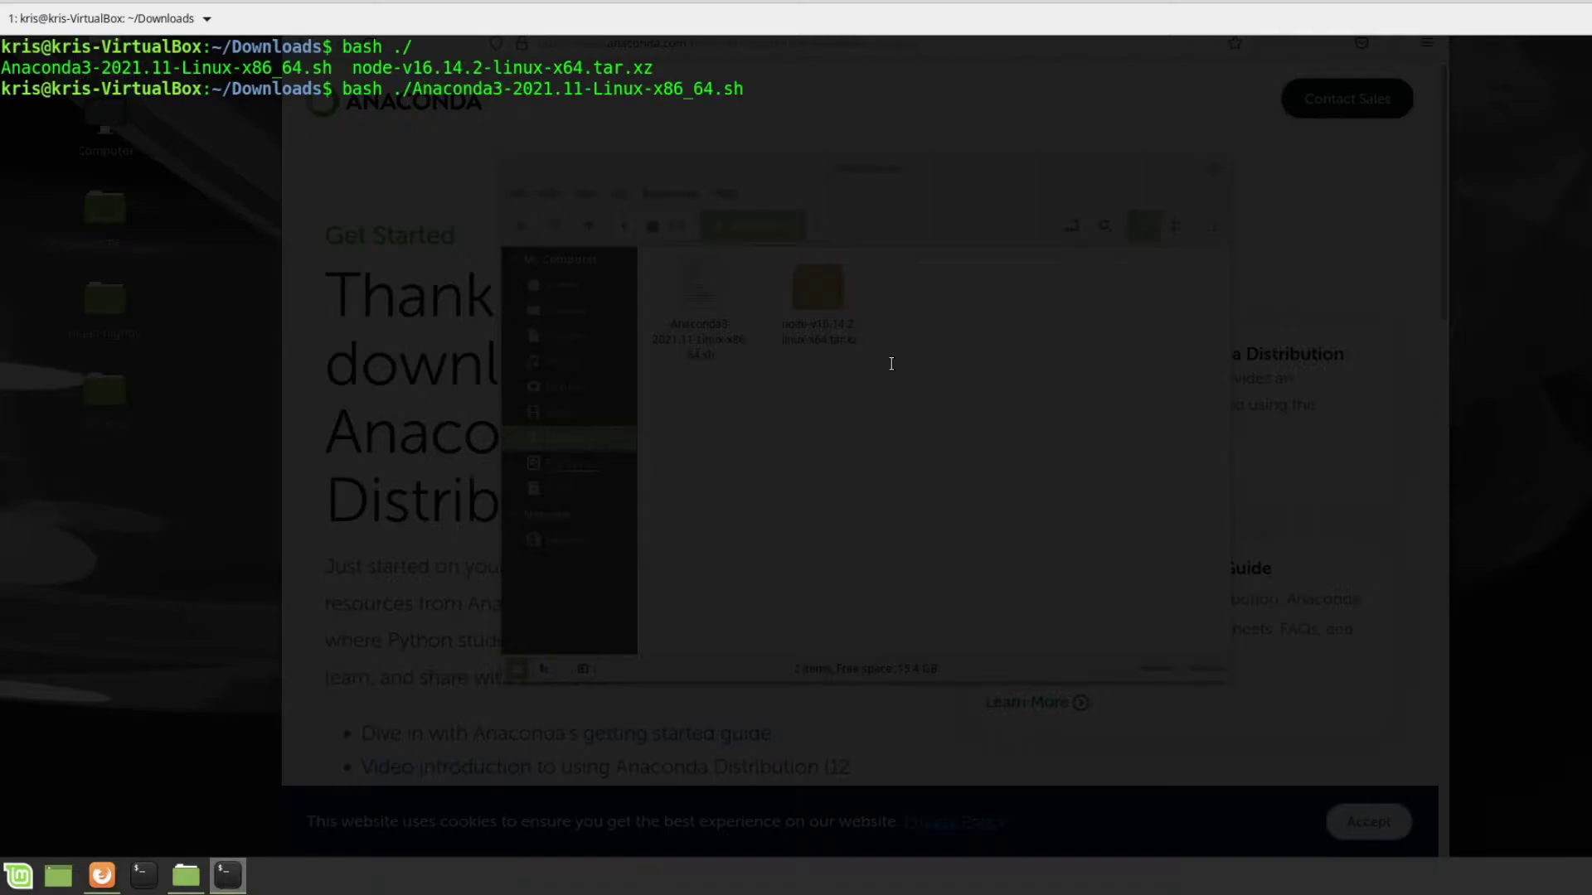
{"action": "key", "text": "Return"}
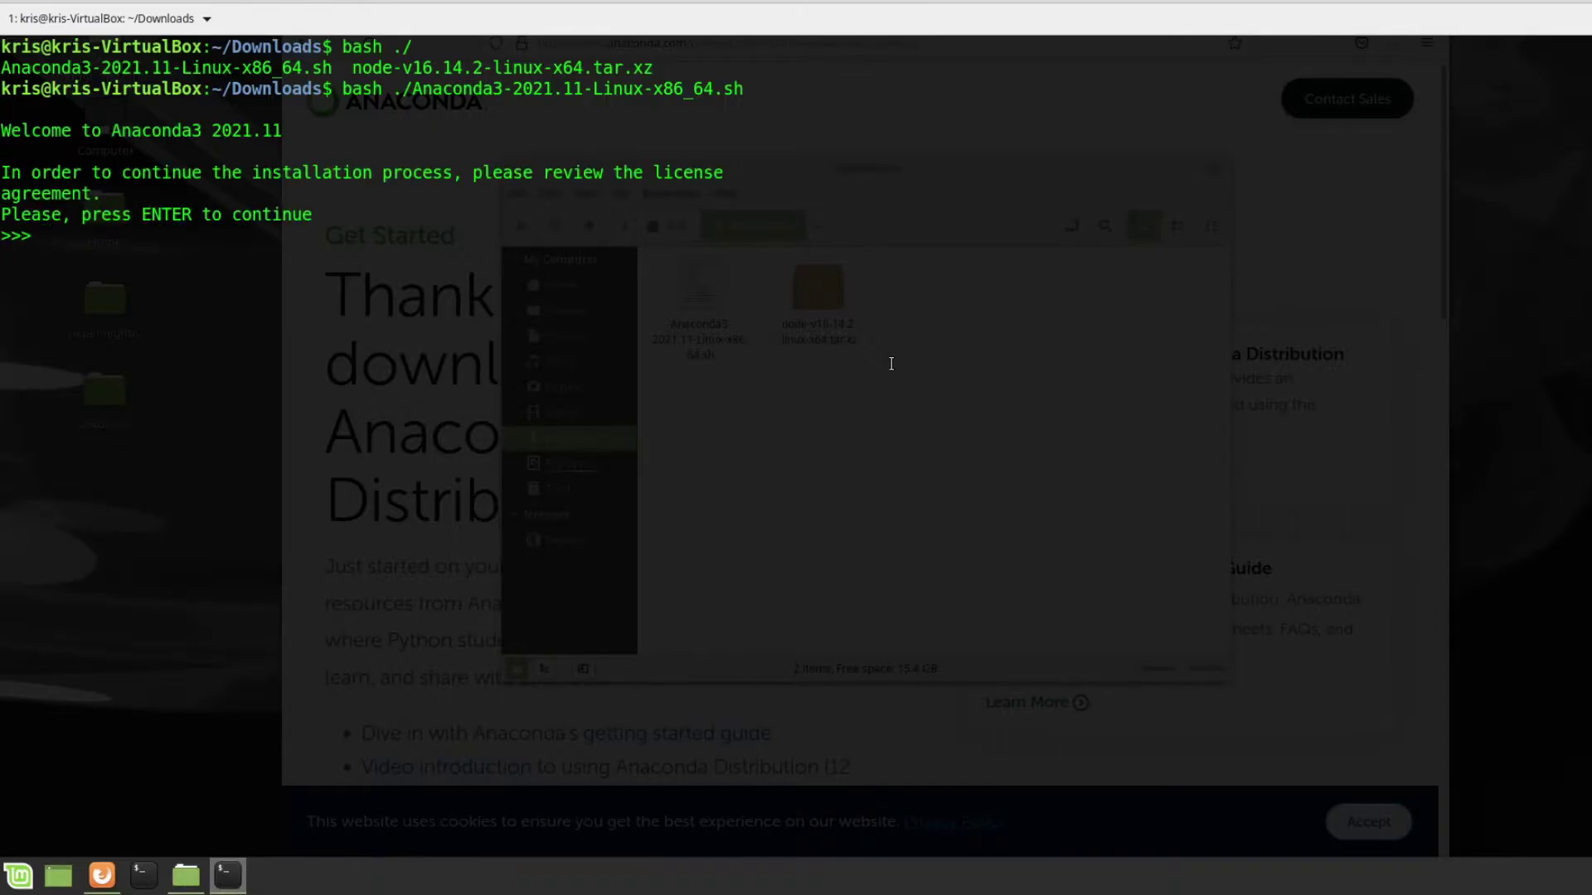
- Page through the license agreement, accept its terms with yes, and confirm the default anaconda3 install location
{"action": "key", "text": "Return"}
{"action": "key", "text": "Return"}
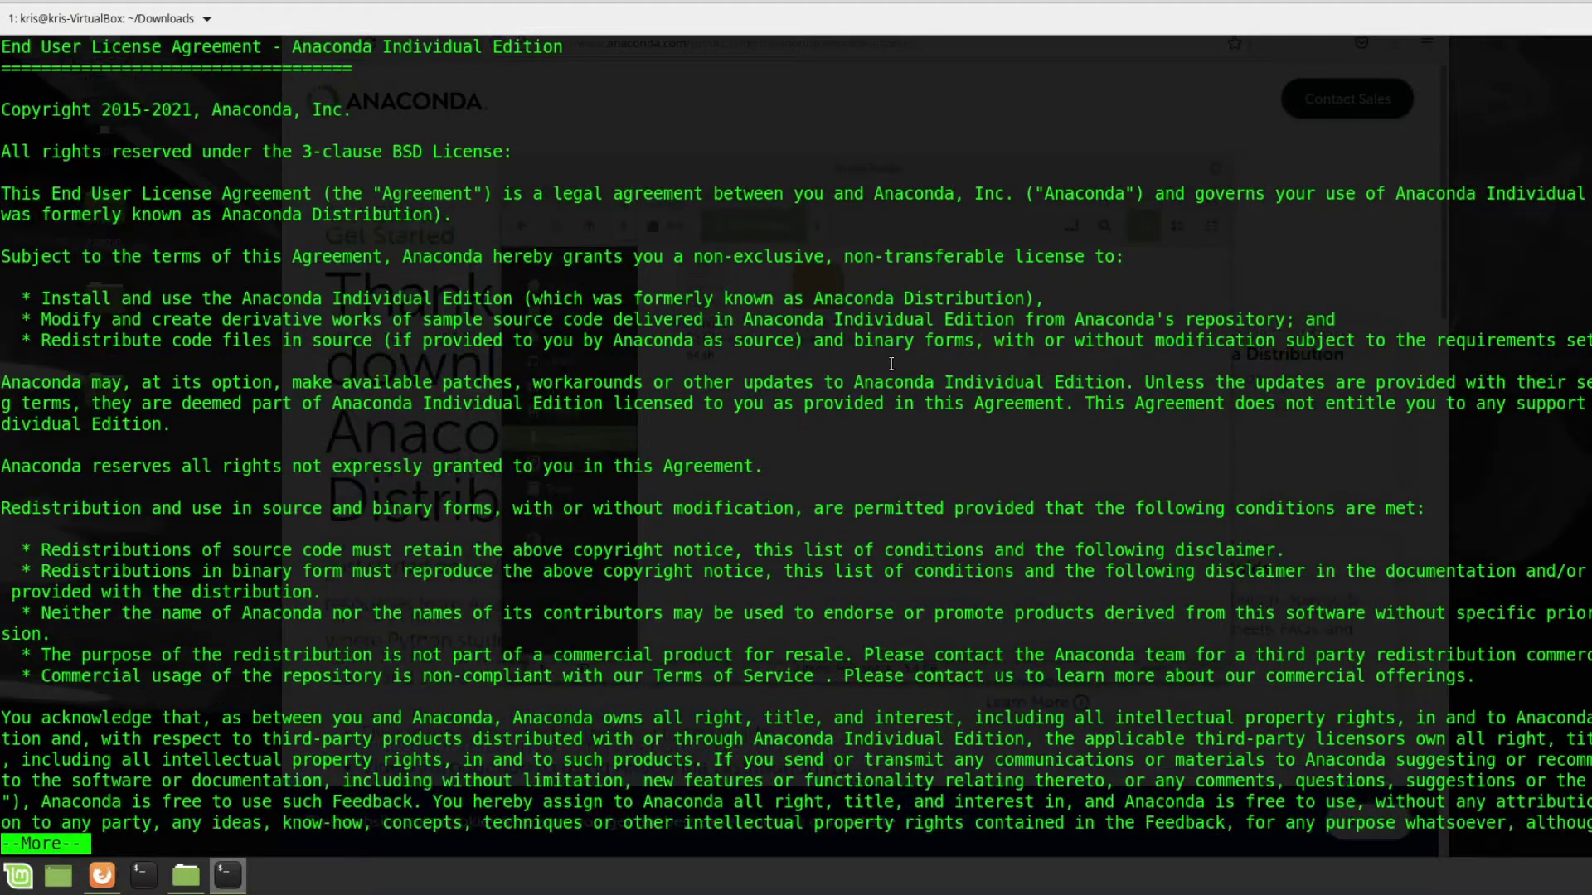
{"action": "key", "text": "space"}
{"action": "key", "text": "space"}
{"action": "key", "text": "space"}
{"action": "key", "text": "space"}
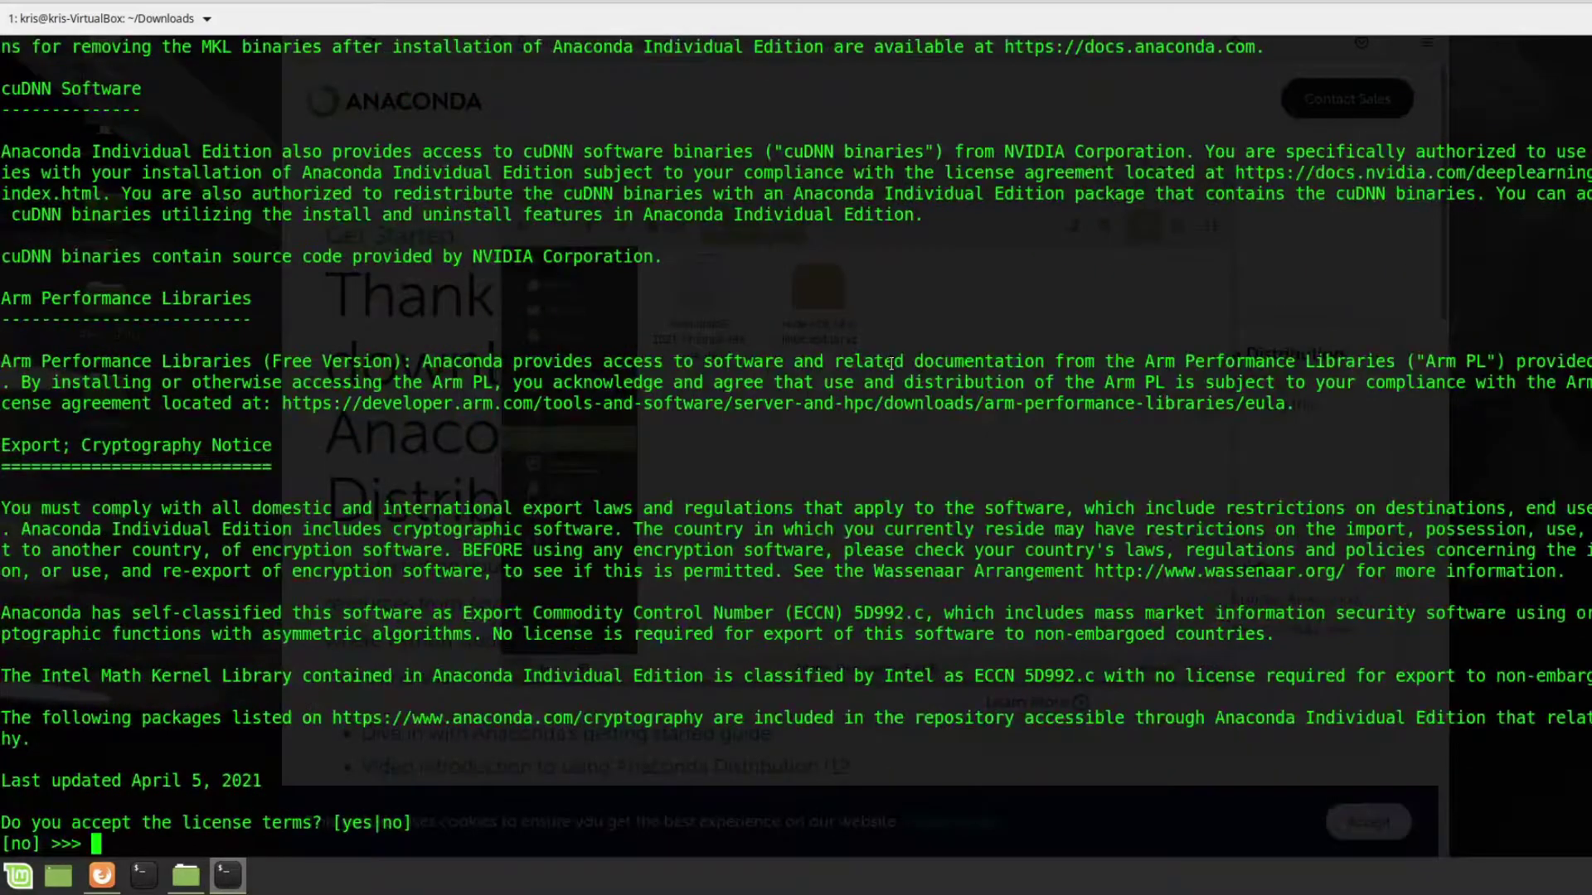
{"action": "type", "text": "yes"}
{"action": "key", "text": "Return"}
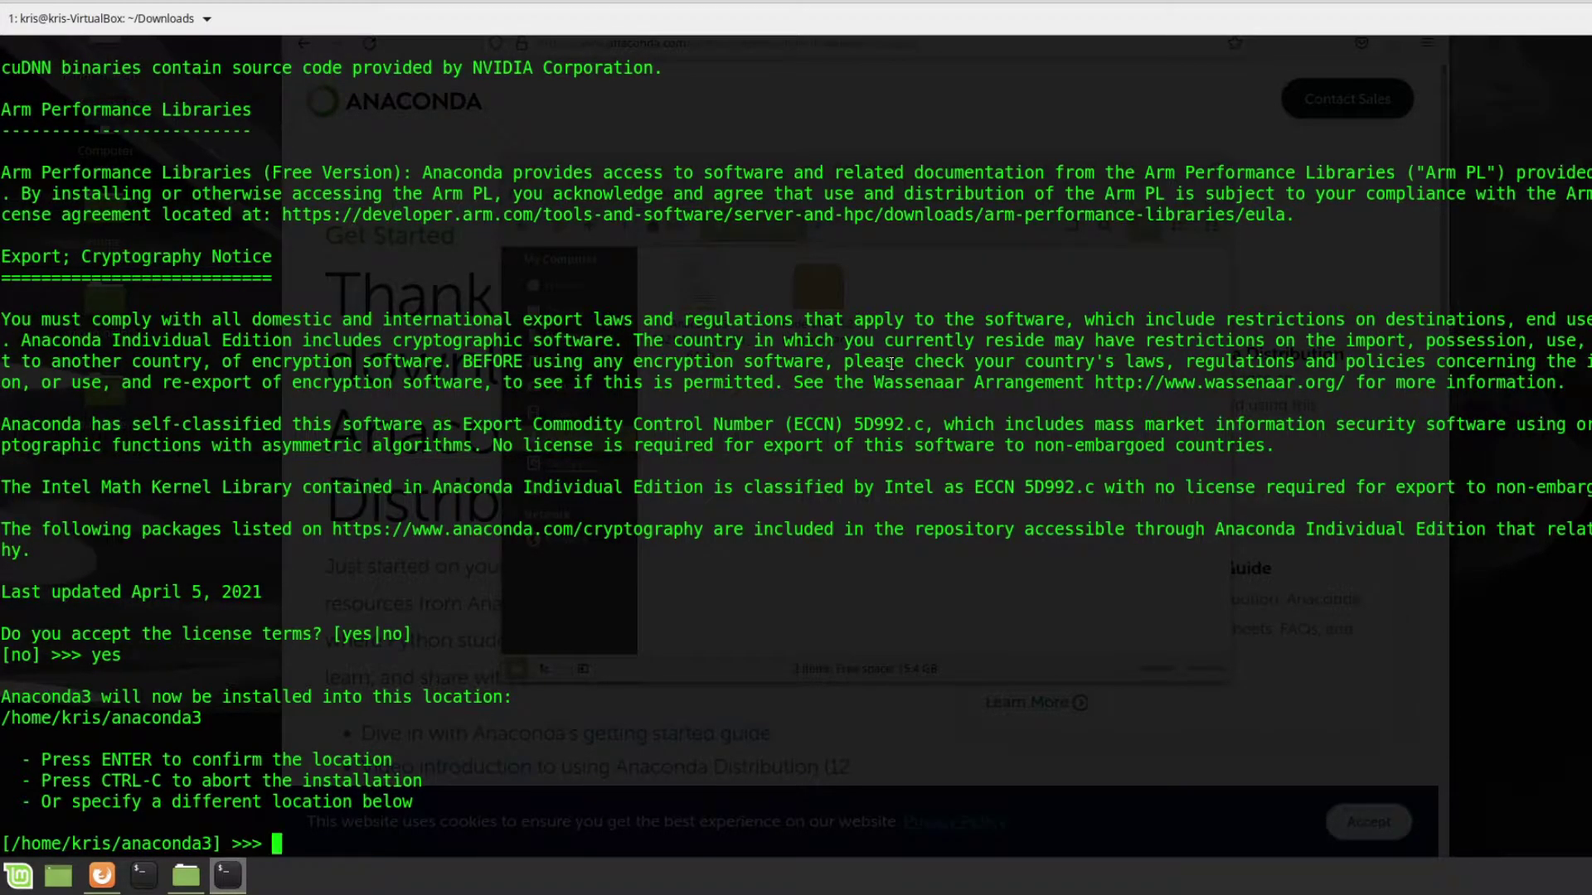
{"action": "key", "text": "Return"}
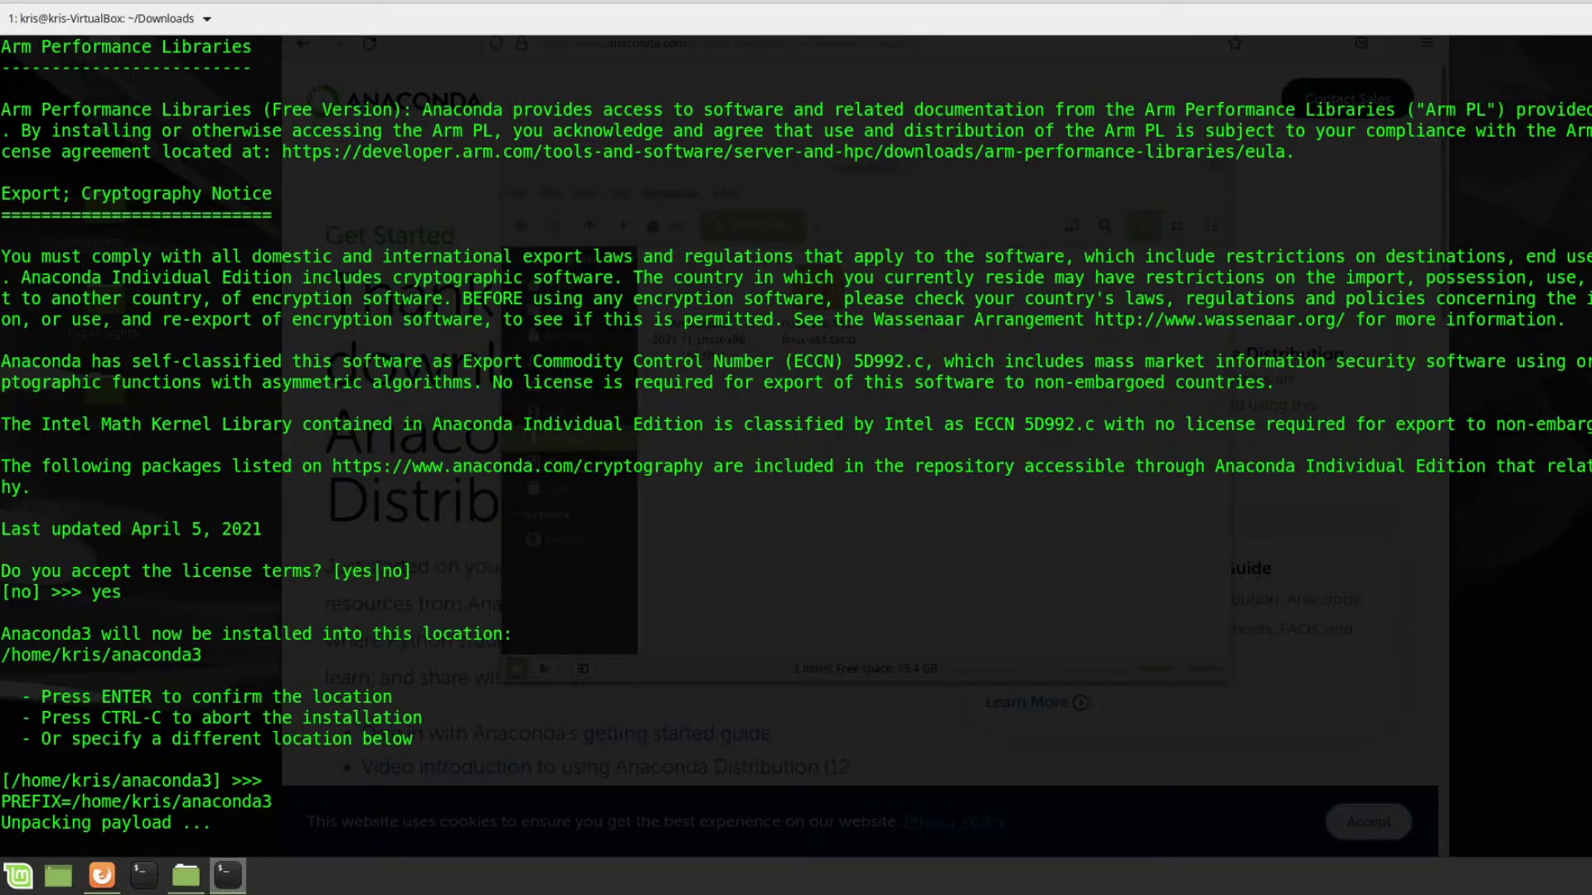
- Switch to the browser, close the Anaconda download page, and read the remaining steps of the Installing on Linux guide
{"action": "key", "text": "F11"}
{"action": "left_click", "coordinate": [810, 25]}
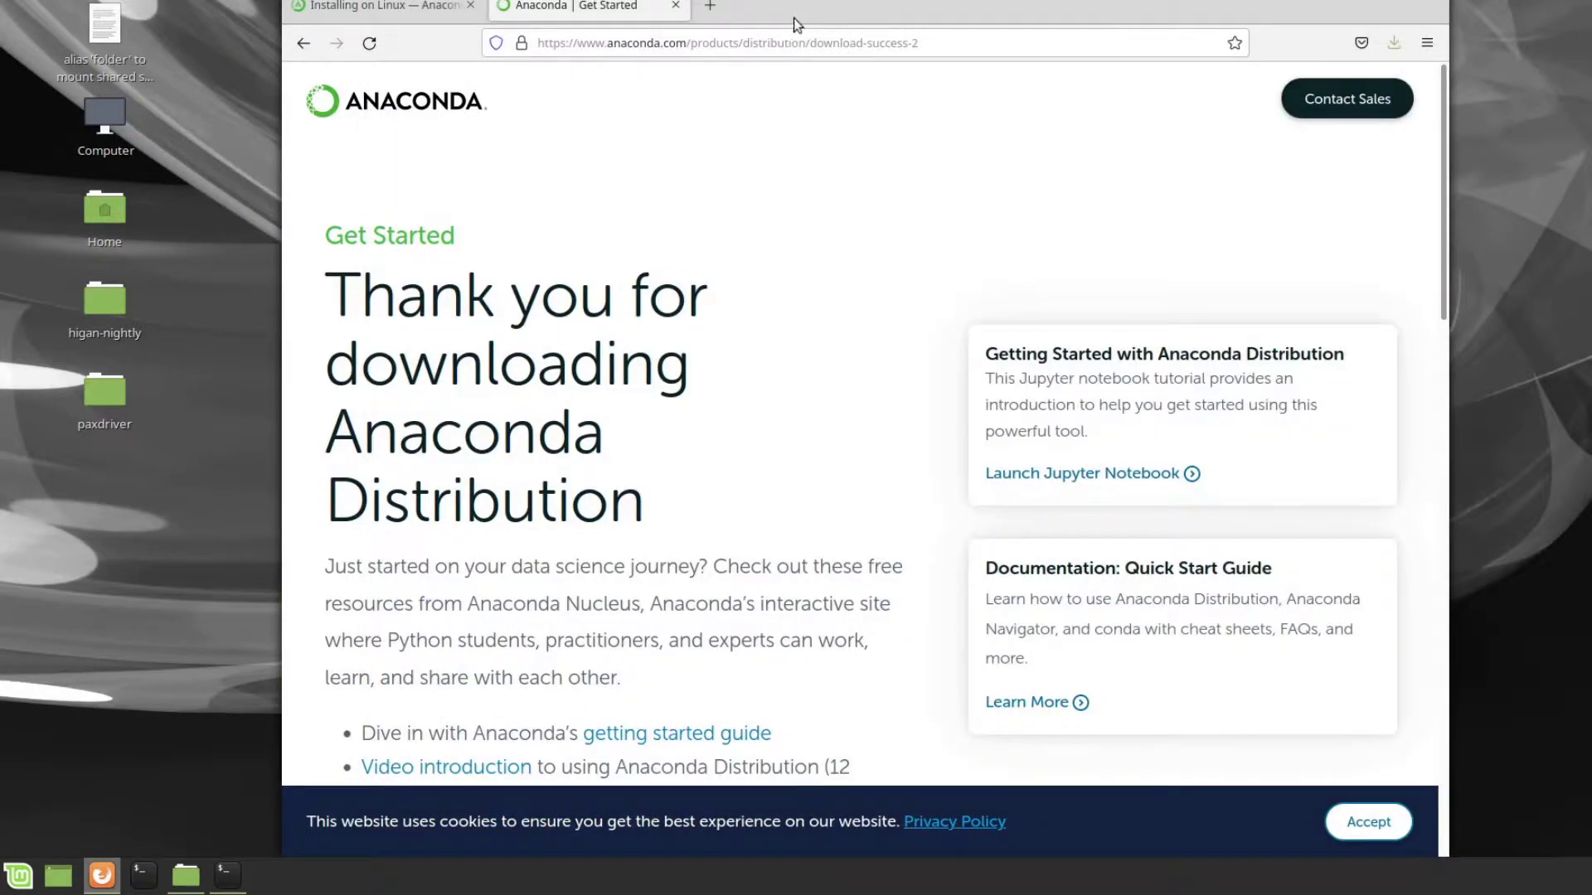
{"action": "left_click", "coordinate": [676, 5]}
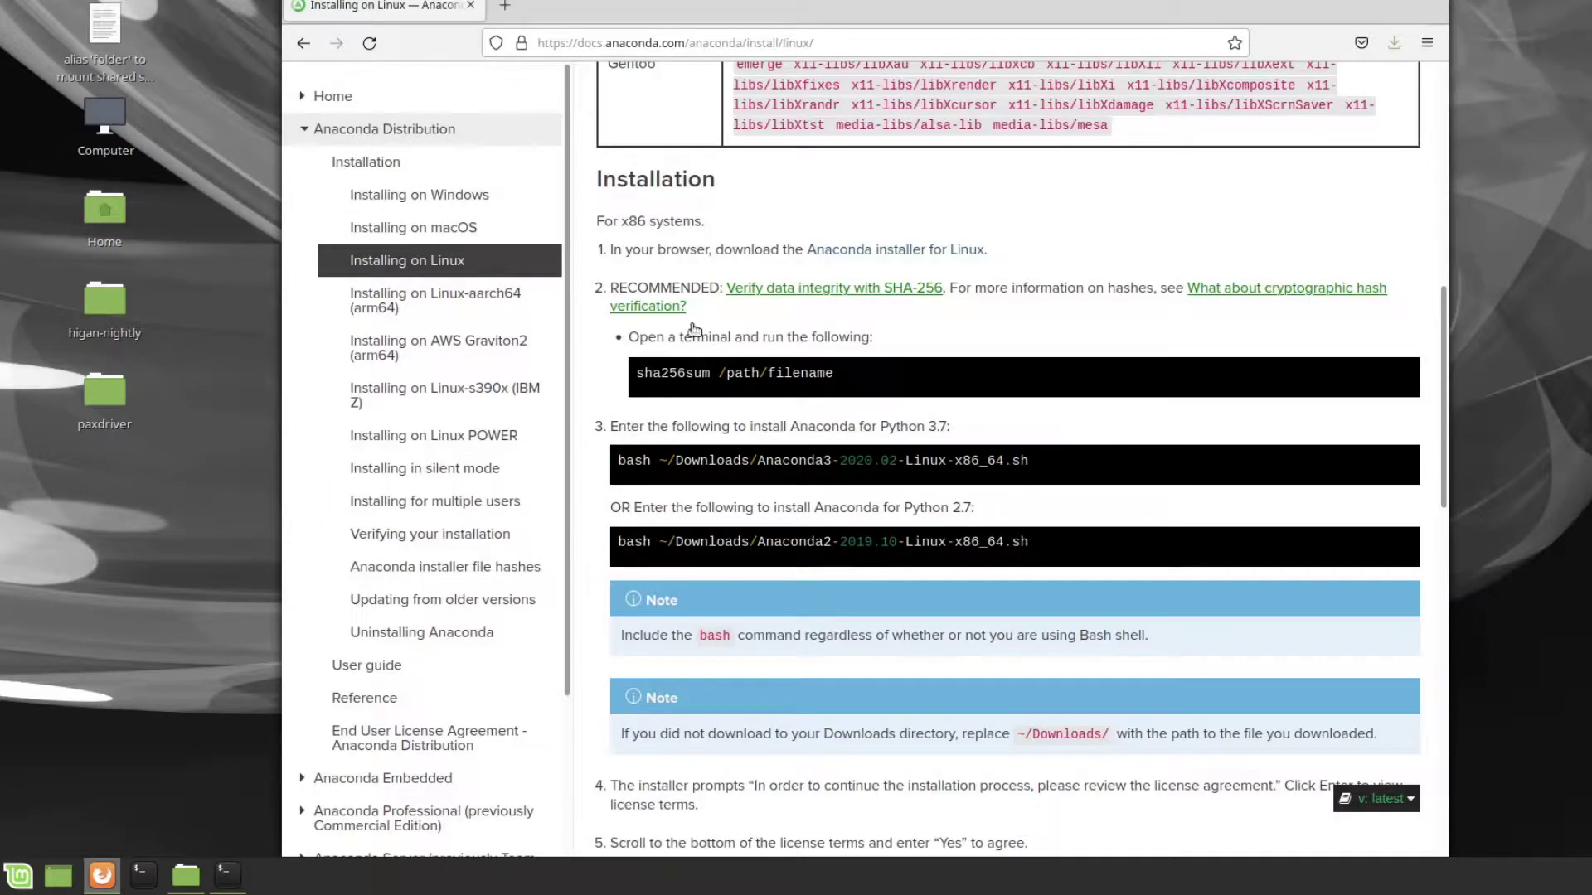
{"action": "scroll", "coordinate": [704, 374], "scroll_direction": "down", "scroll_amount": 5}
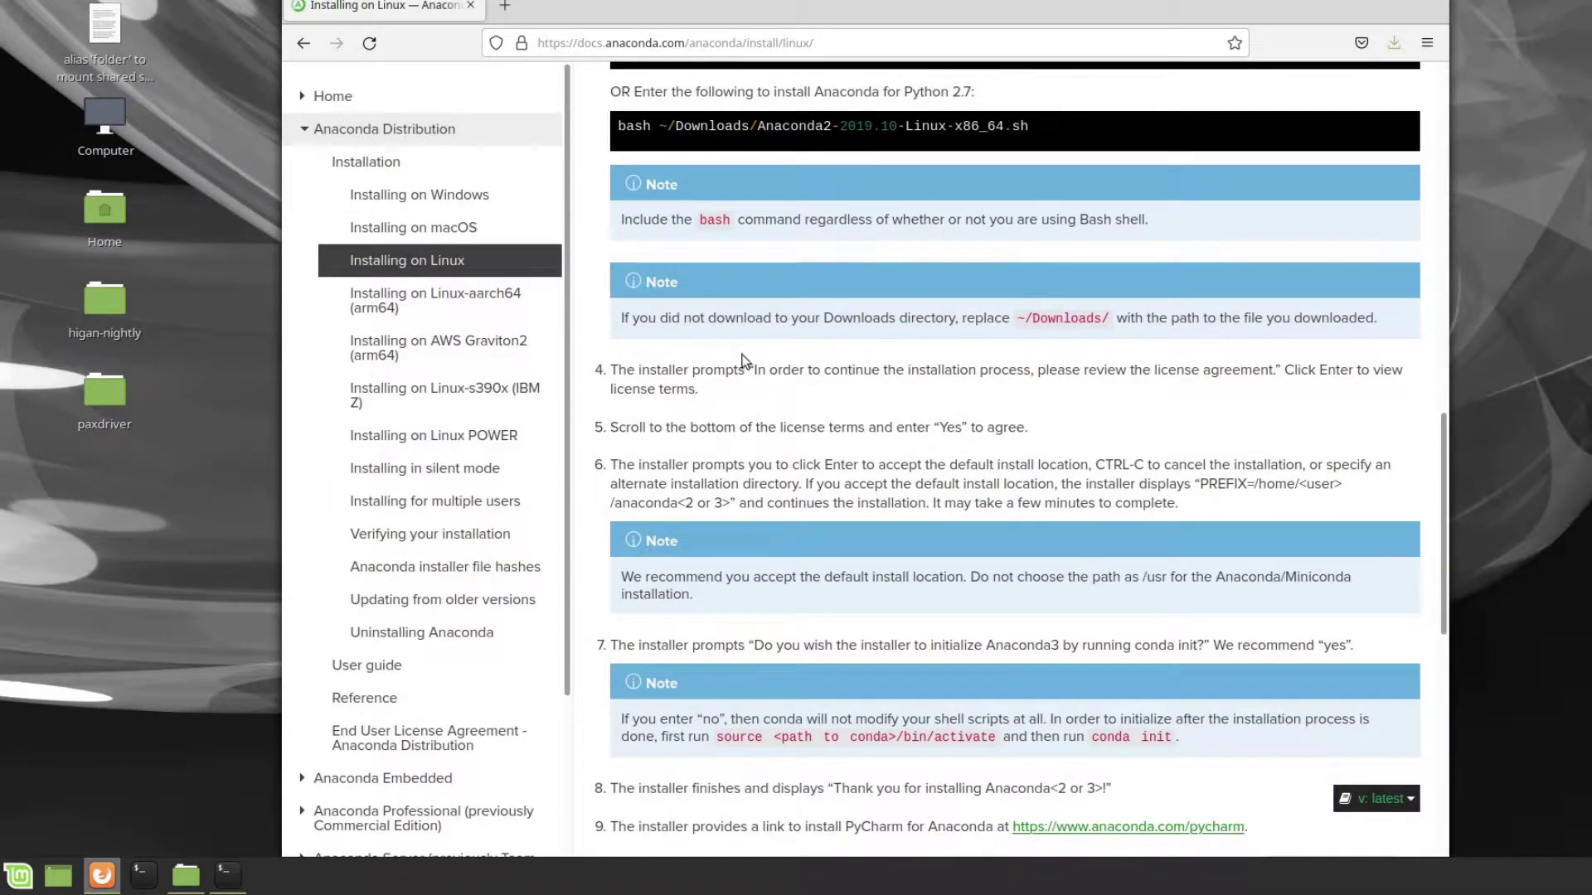
{"action": "scroll", "coordinate": [744, 362], "scroll_direction": "down", "scroll_amount": 1}
{"action": "scroll", "coordinate": [841, 307], "scroll_direction": "down", "scroll_amount": 3}
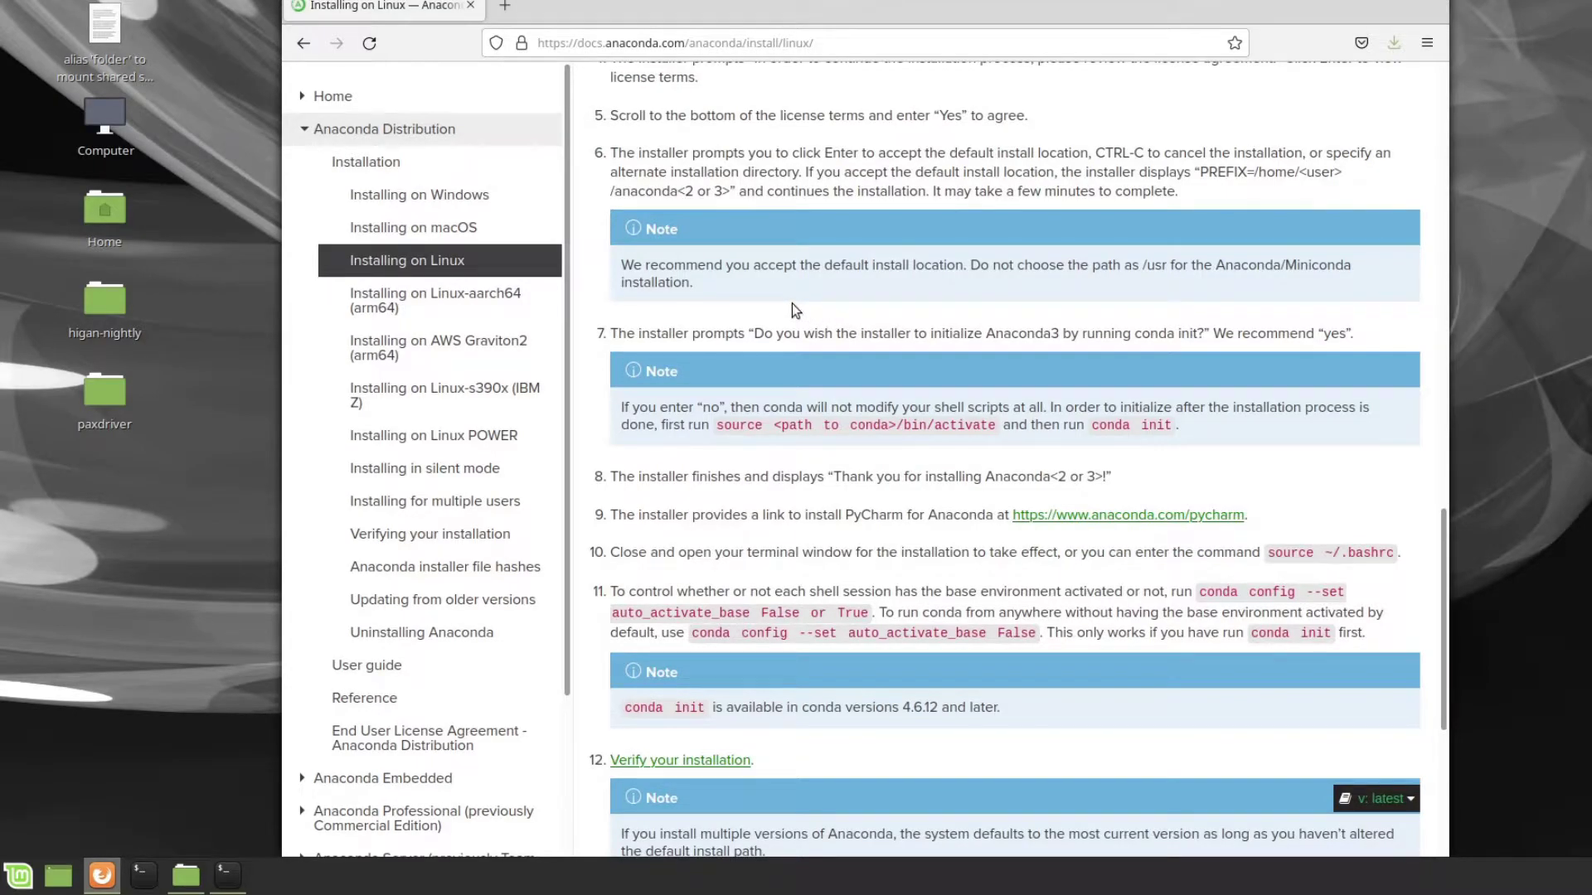
{"action": "scroll", "coordinate": [792, 306], "scroll_direction": "down", "scroll_amount": 1}
{"action": "scroll", "coordinate": [793, 305], "scroll_direction": "down", "scroll_amount": 1}
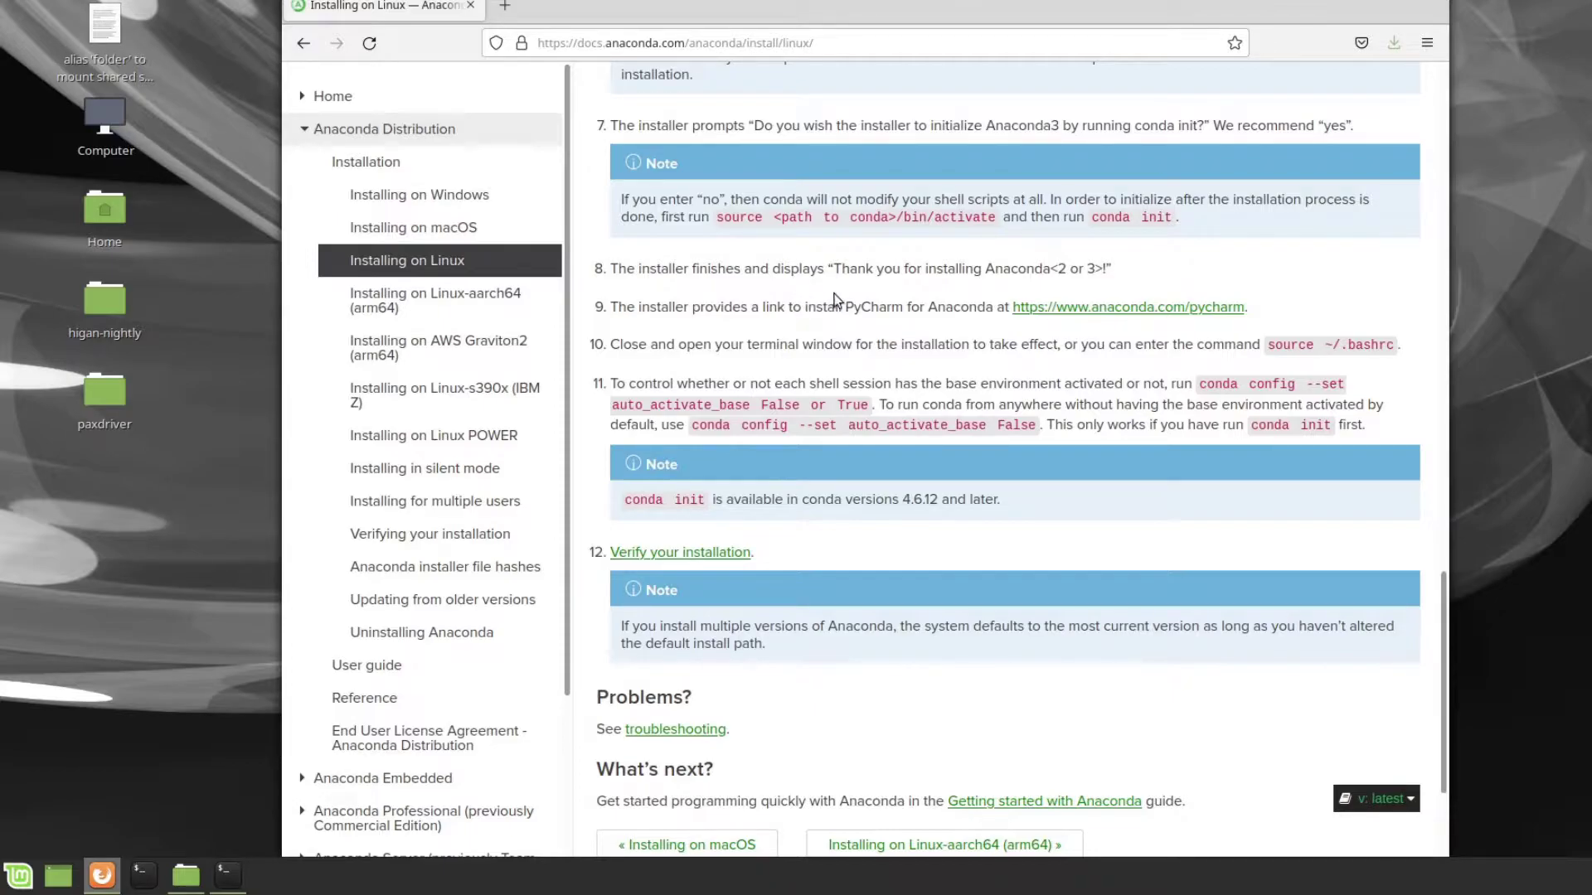
- Check the installer's progress in the terminal, and read the guide's notes on conda init and auto_activate_base
{"action": "key", "text": "alt+Tab"}
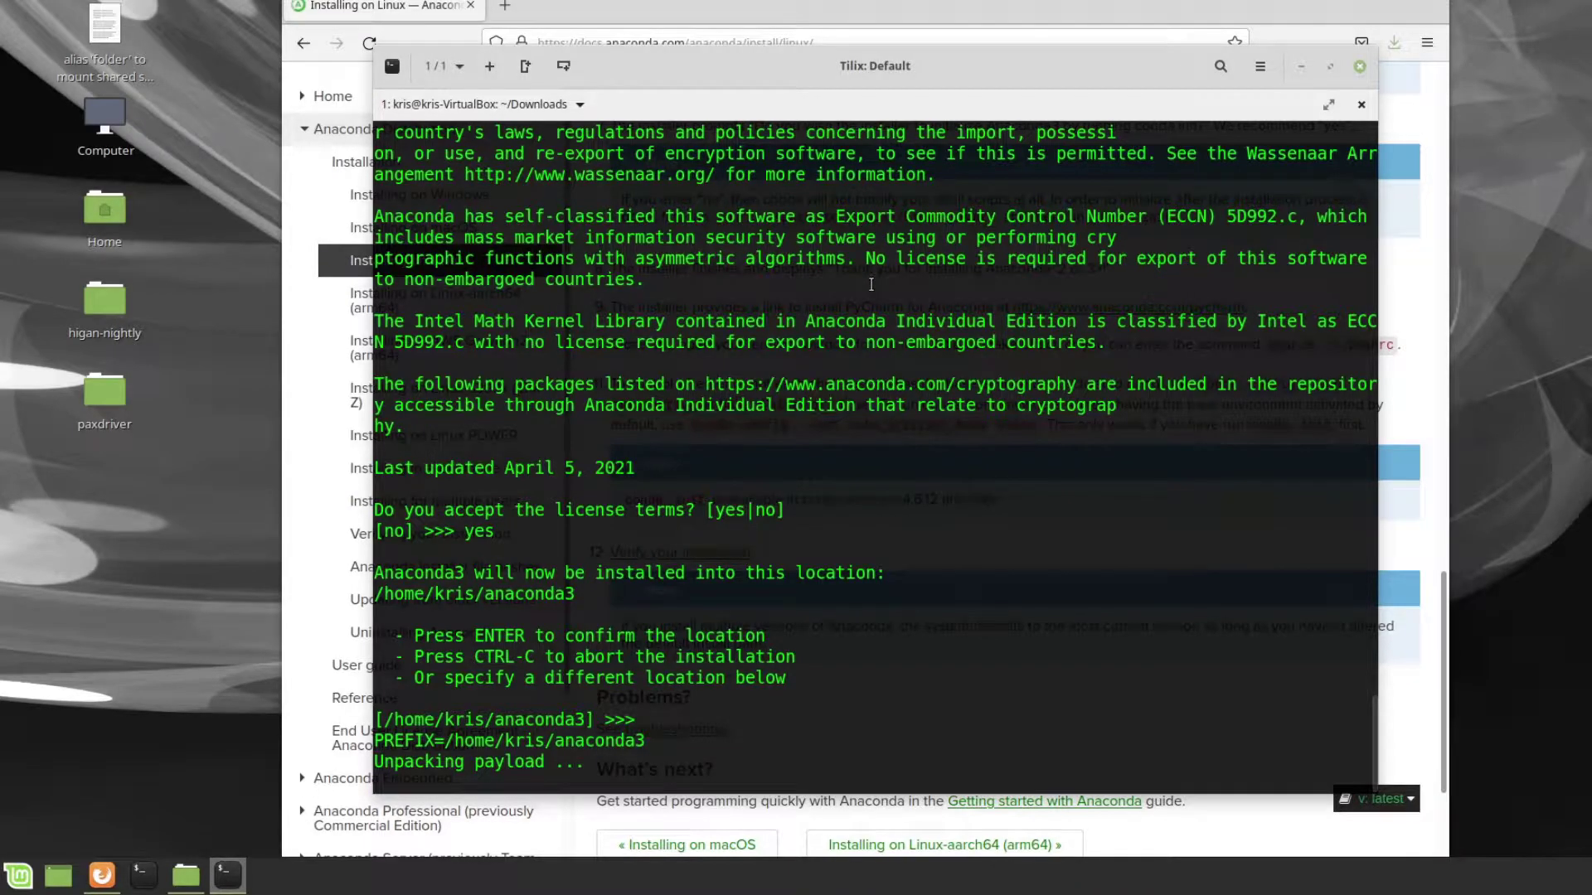
{"action": "key", "text": "alt+Tab"}
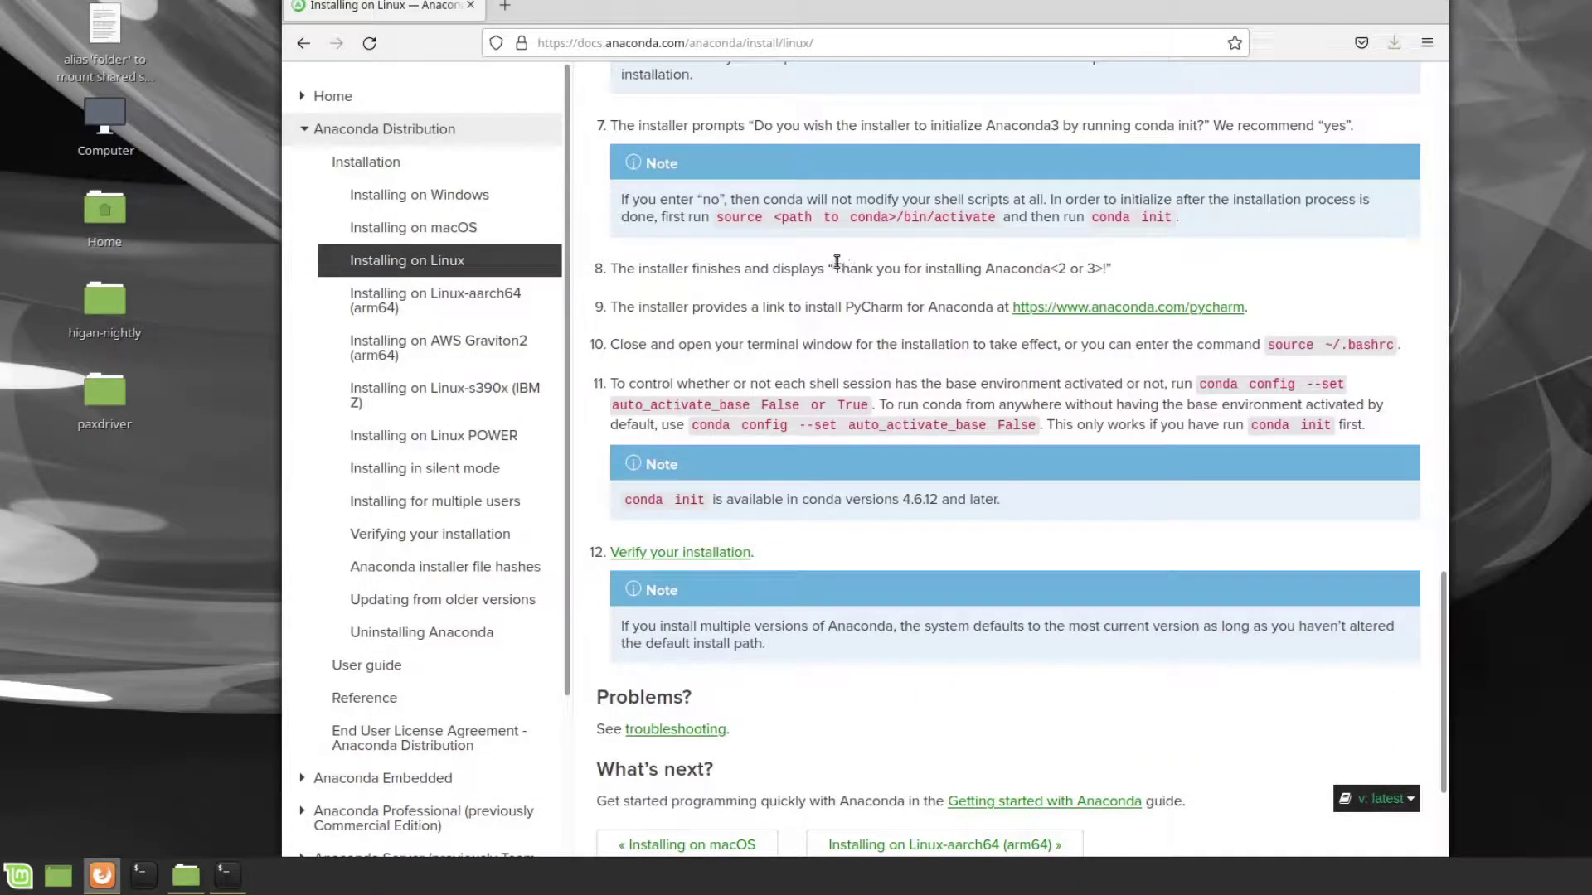
{"action": "left_click_drag", "start_coordinate": [1179, 219], "coordinate": [605, 201]}
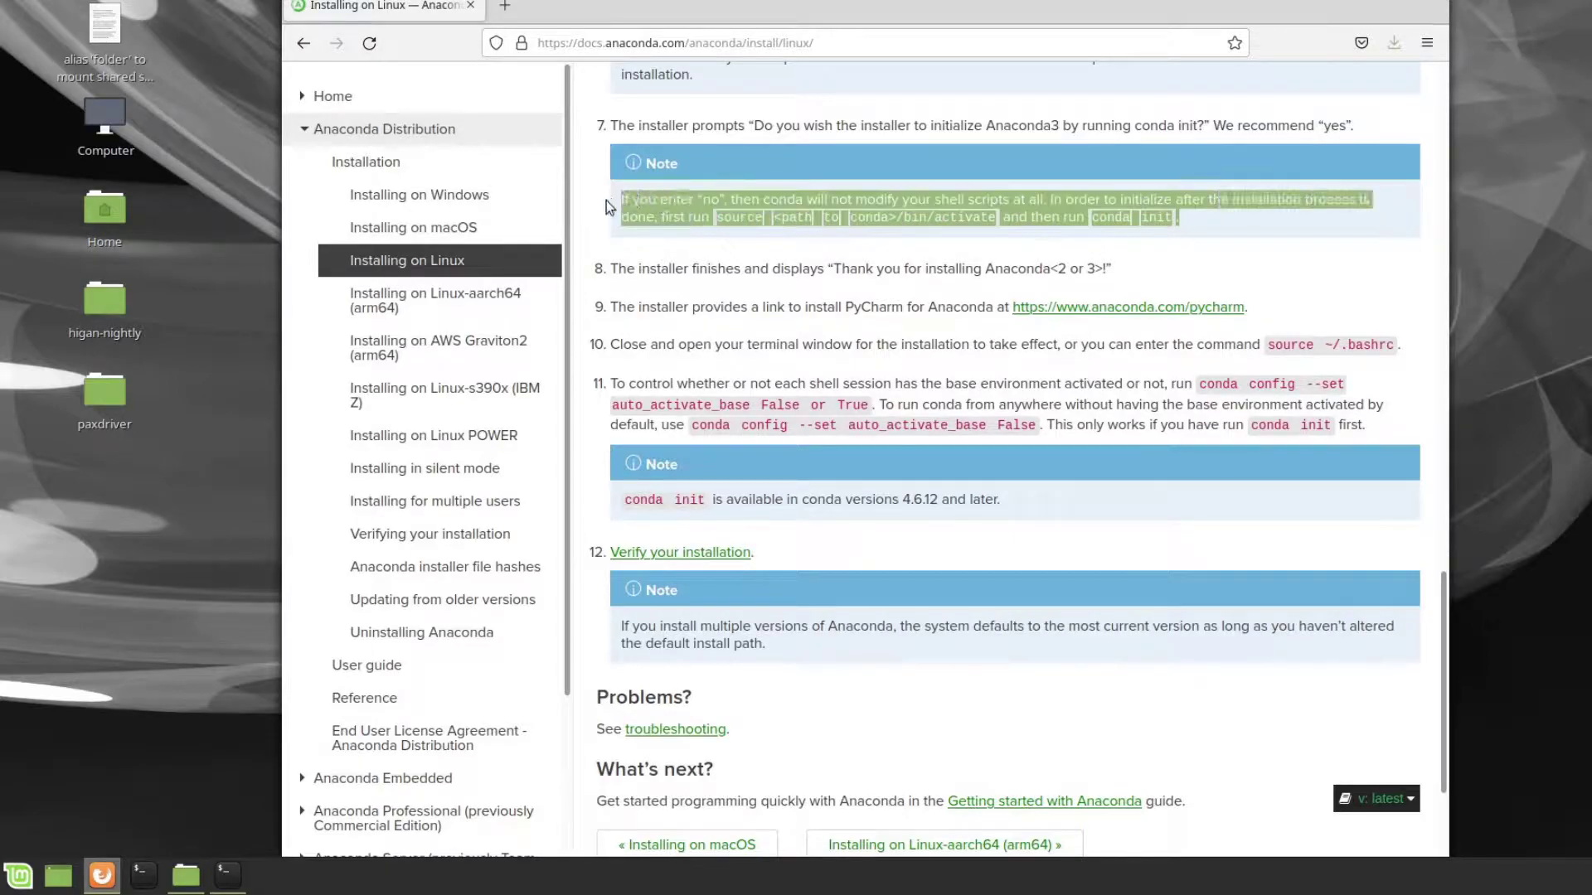
{"action": "left_click", "coordinate": [715, 273]}
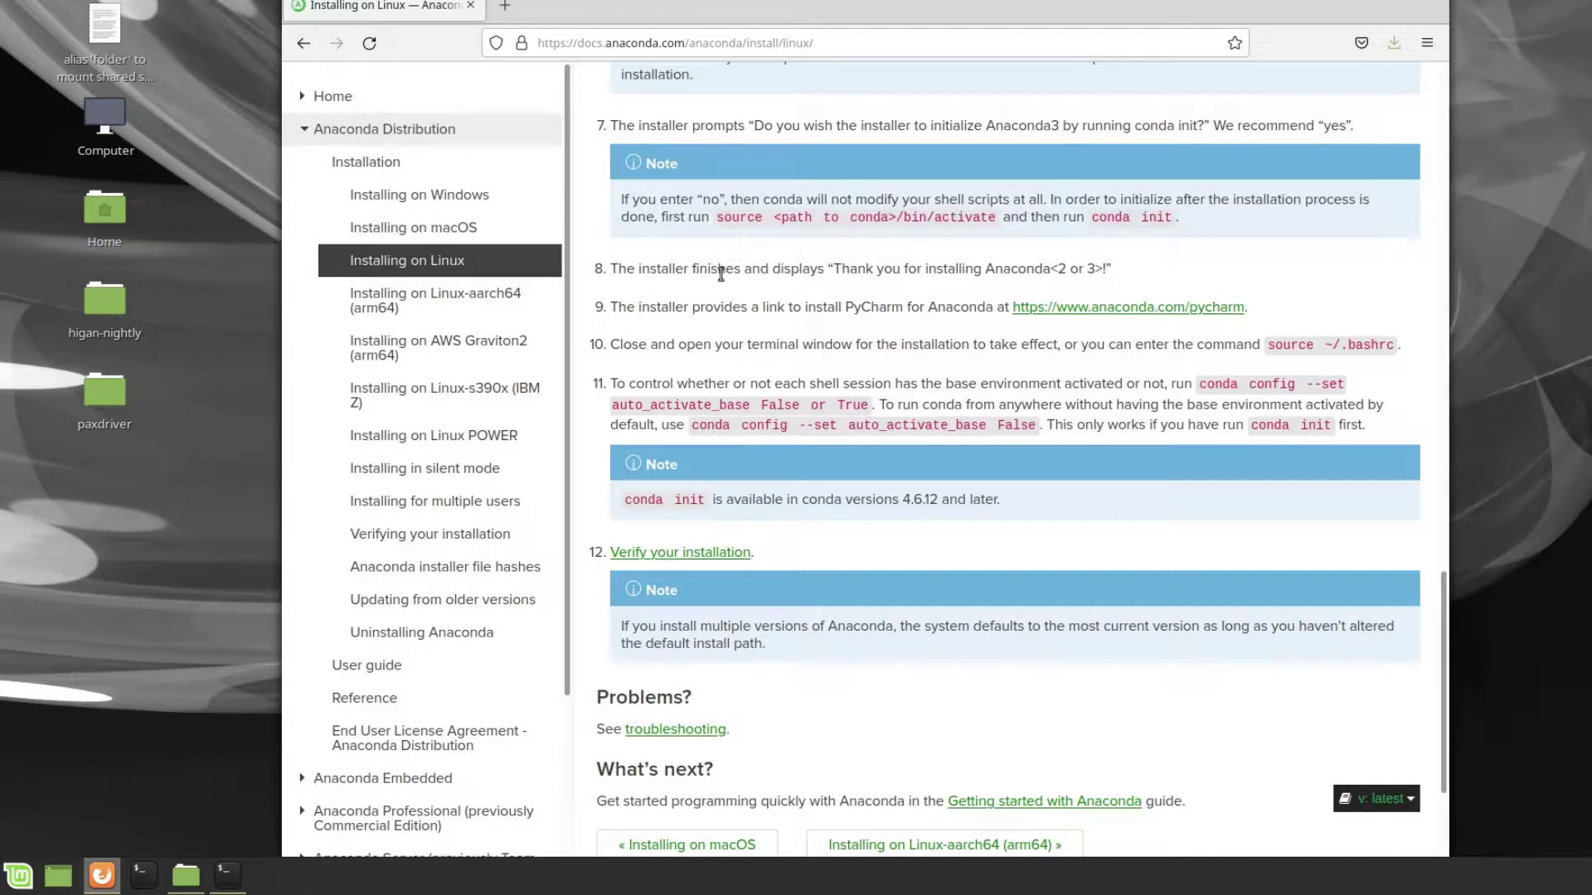
{"action": "scroll", "coordinate": [949, 288], "scroll_direction": "down", "scroll_amount": 3}
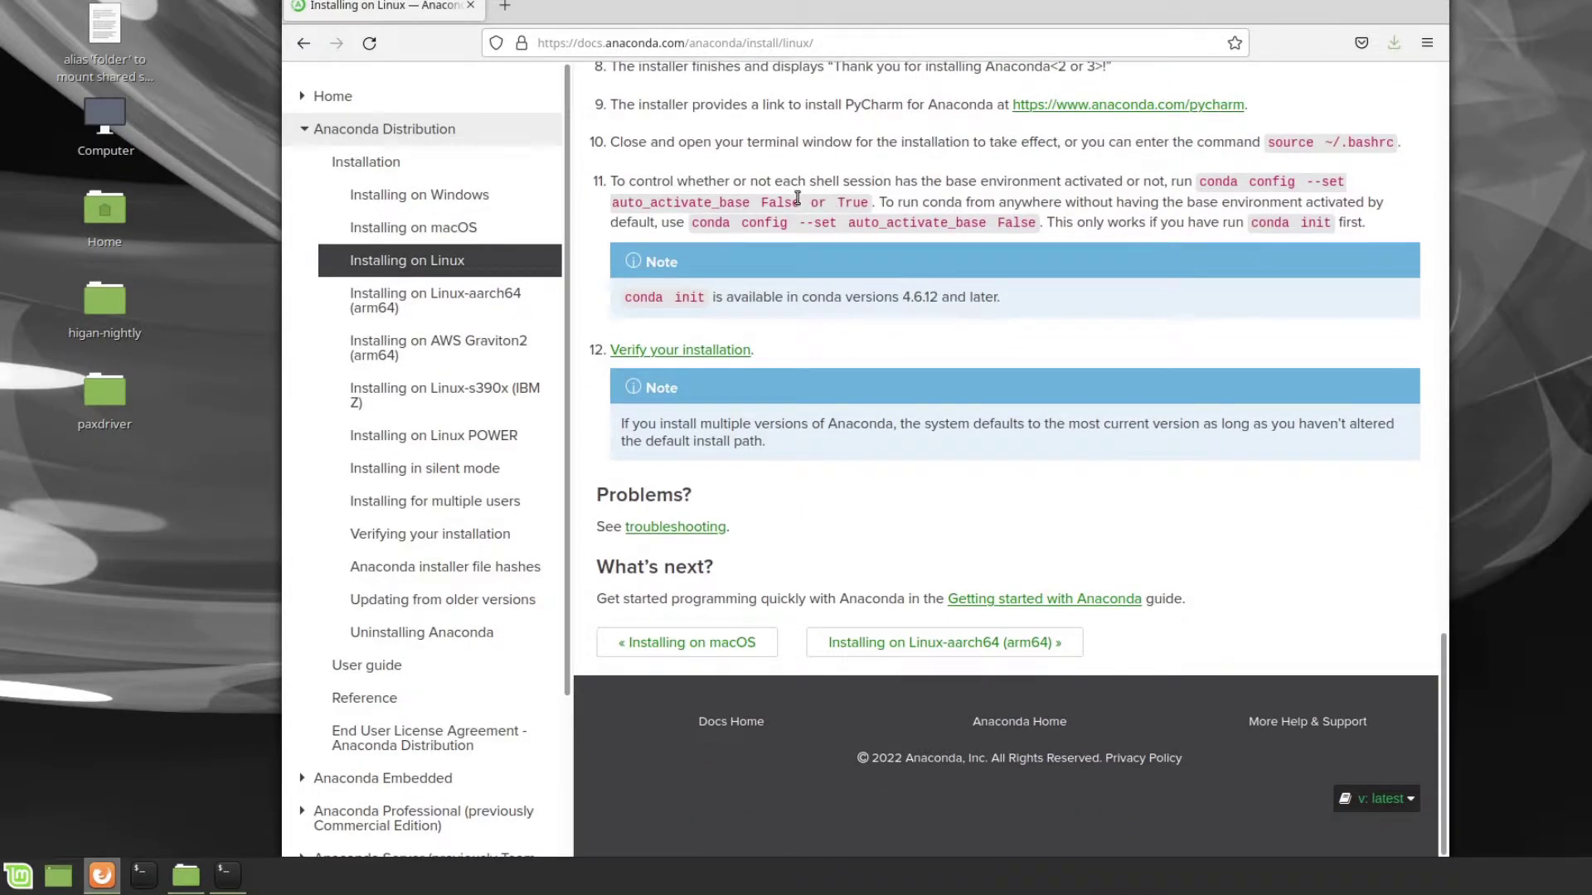
{"action": "left_click_drag", "start_coordinate": [1392, 237], "coordinate": [605, 191]}
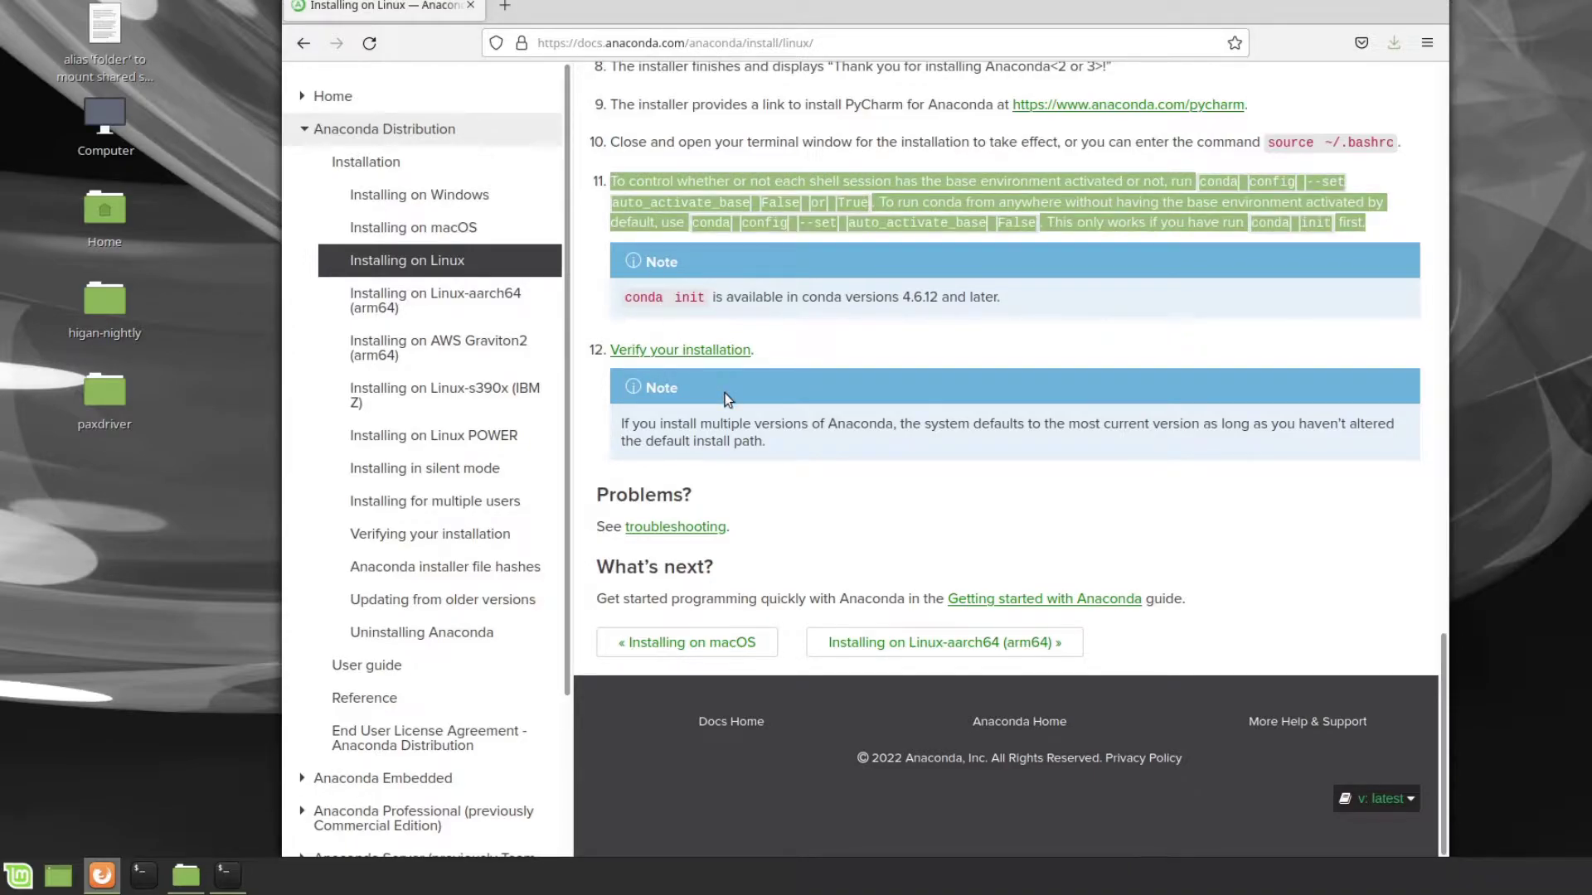
{"action": "left_click", "coordinate": [948, 436]}
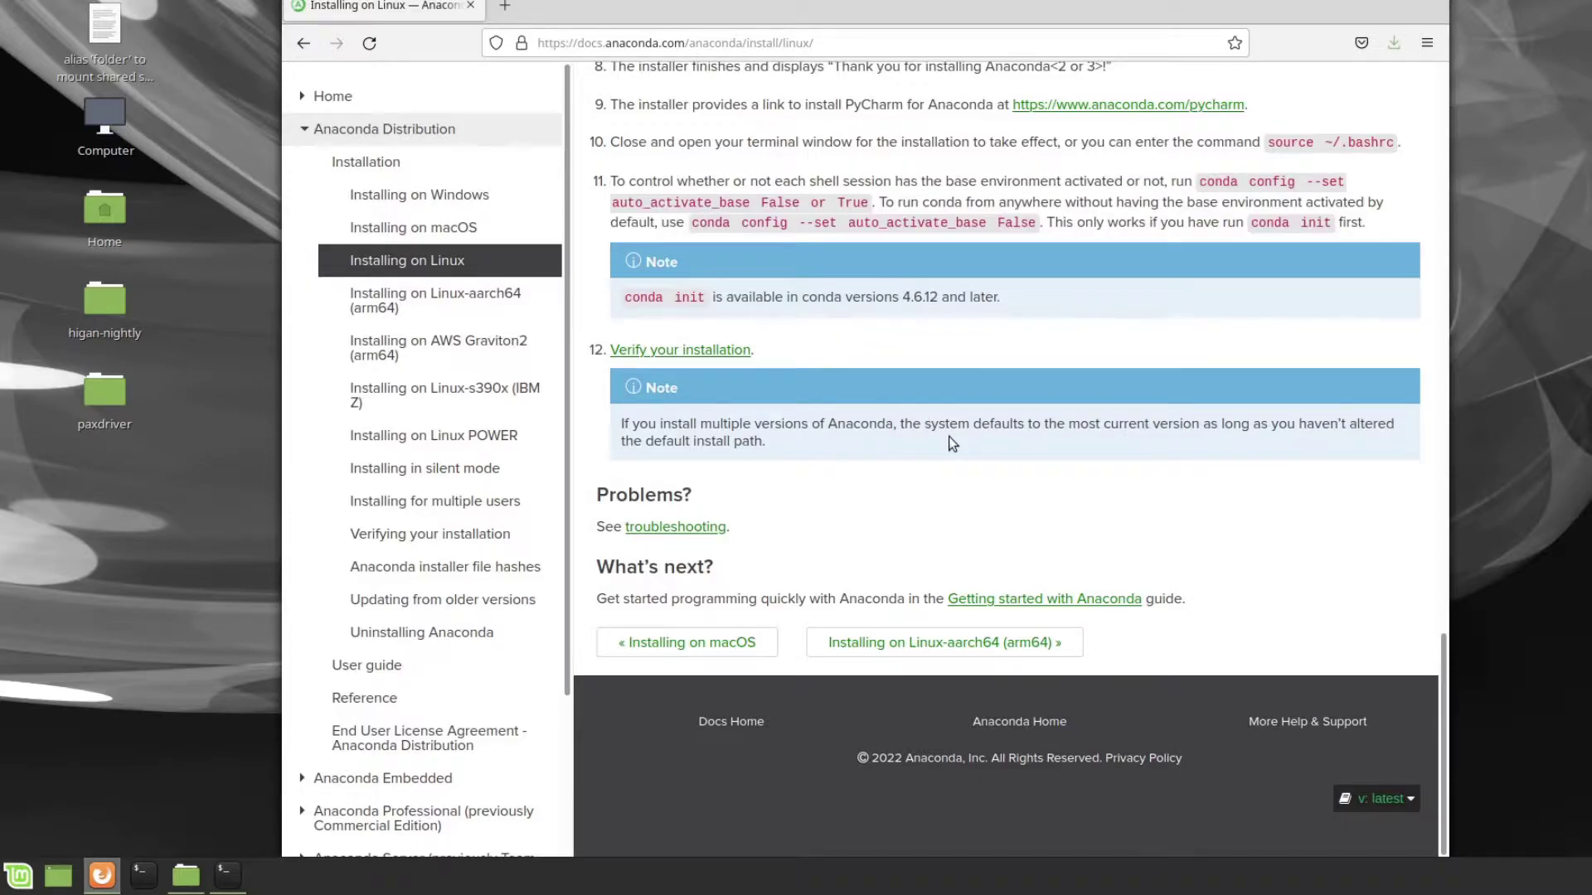
- Return to the terminal and answer yes to initializing Anaconda3 with conda init
{"action": "key", "text": "alt+Tab"}
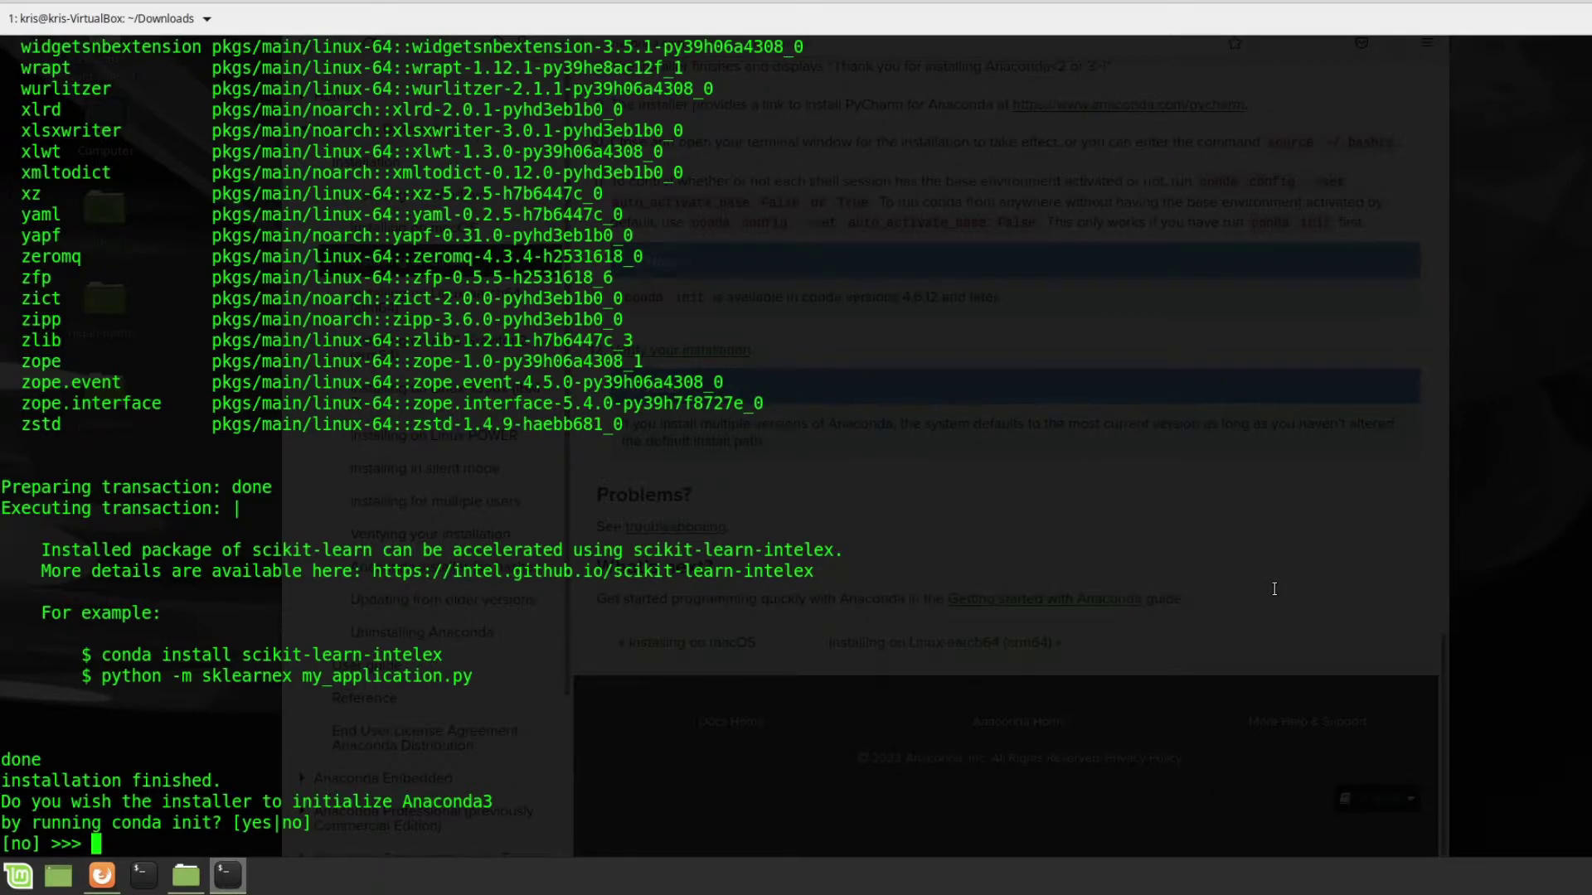
{"action": "type", "text": "yes"}
{"action": "key", "text": "Return"}
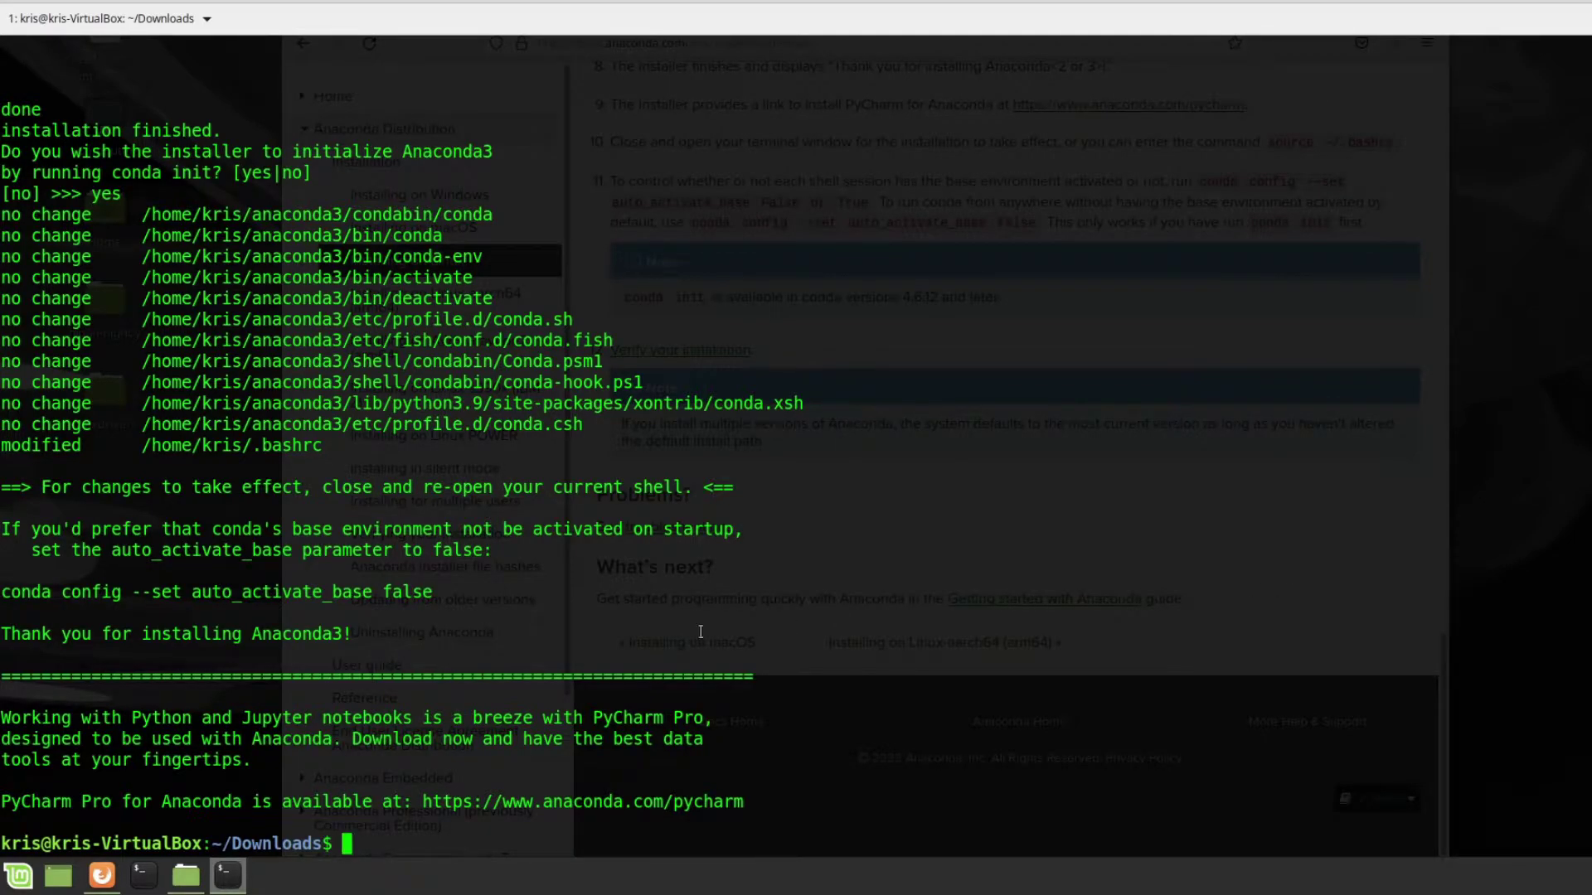
- Try to turn on automatic base environment activation by running conda config --set auto_activate_base true
{"action": "left_click_drag", "start_coordinate": [484, 588], "coordinate": [2, 531]}
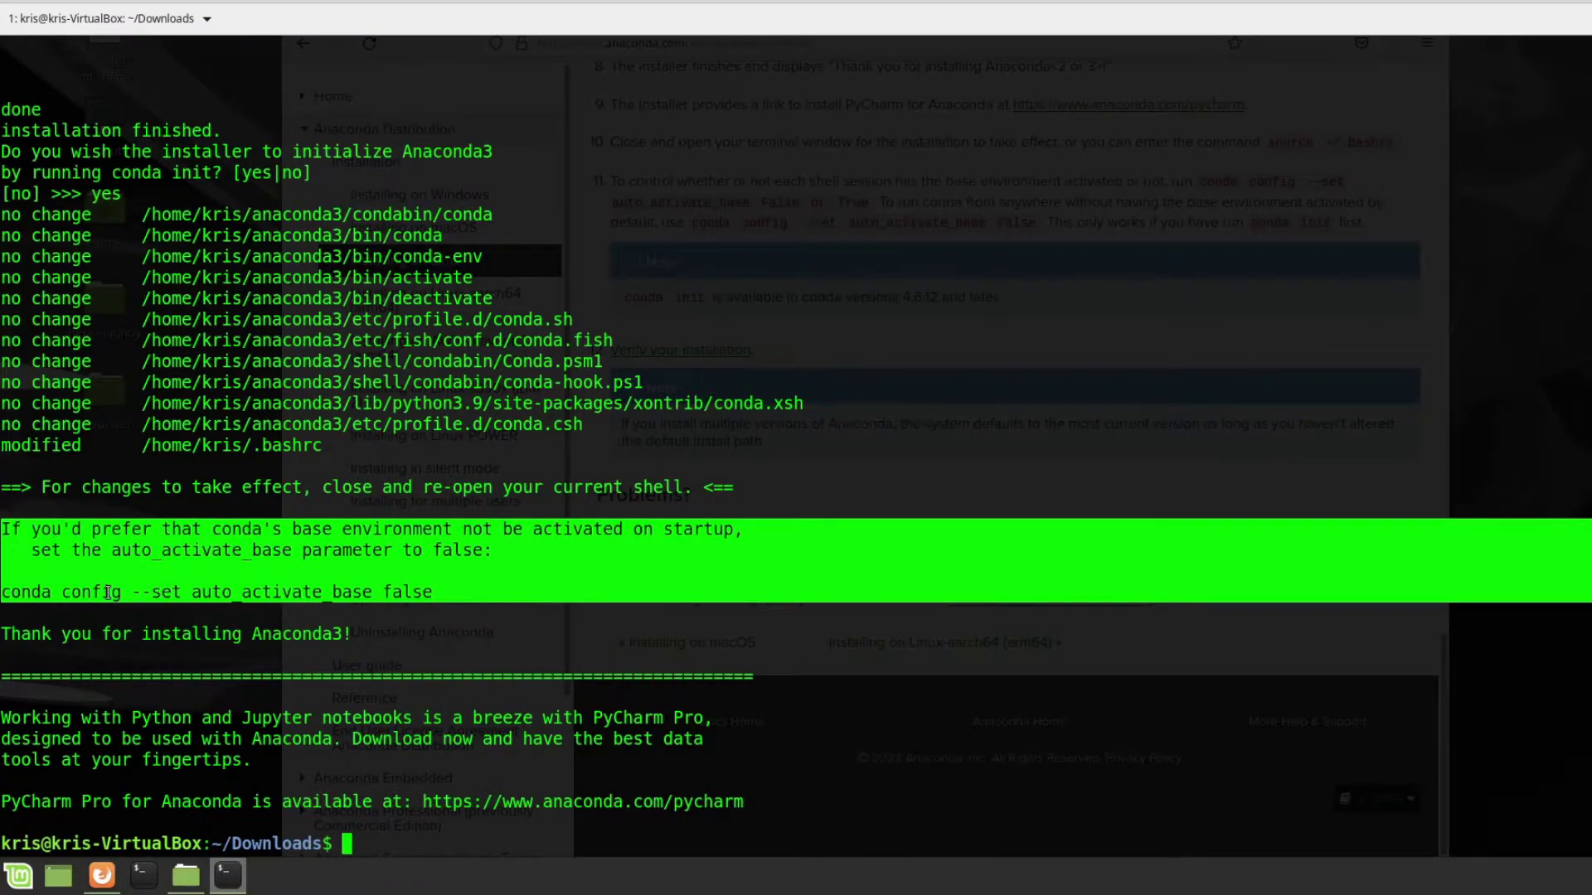
{"action": "left_click", "coordinate": [763, 657]}
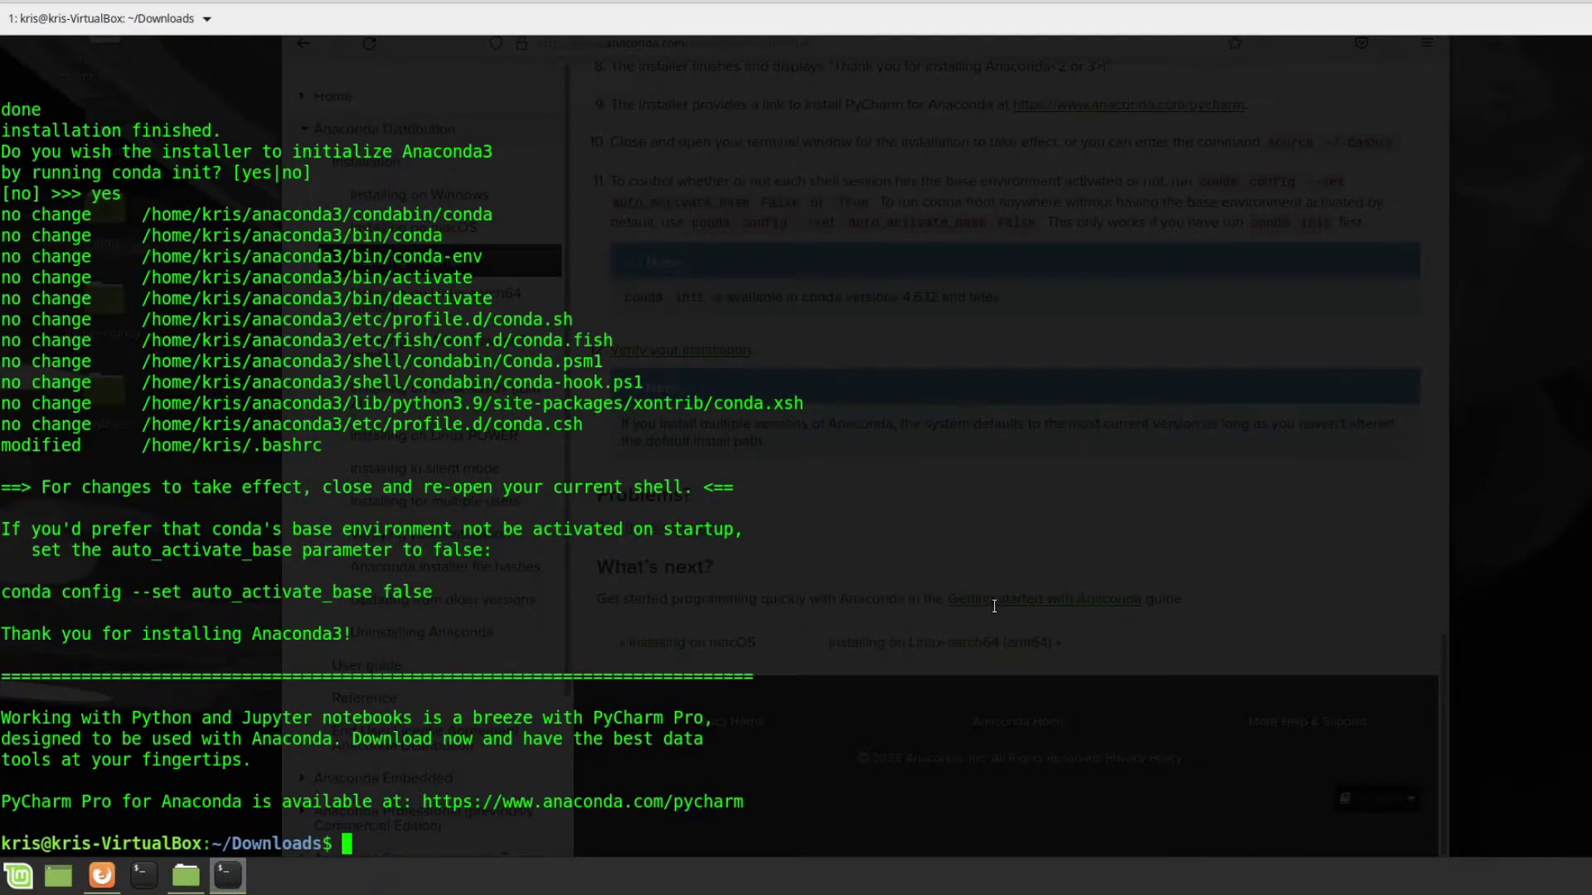
{"action": "type", "text": "conda confi"}
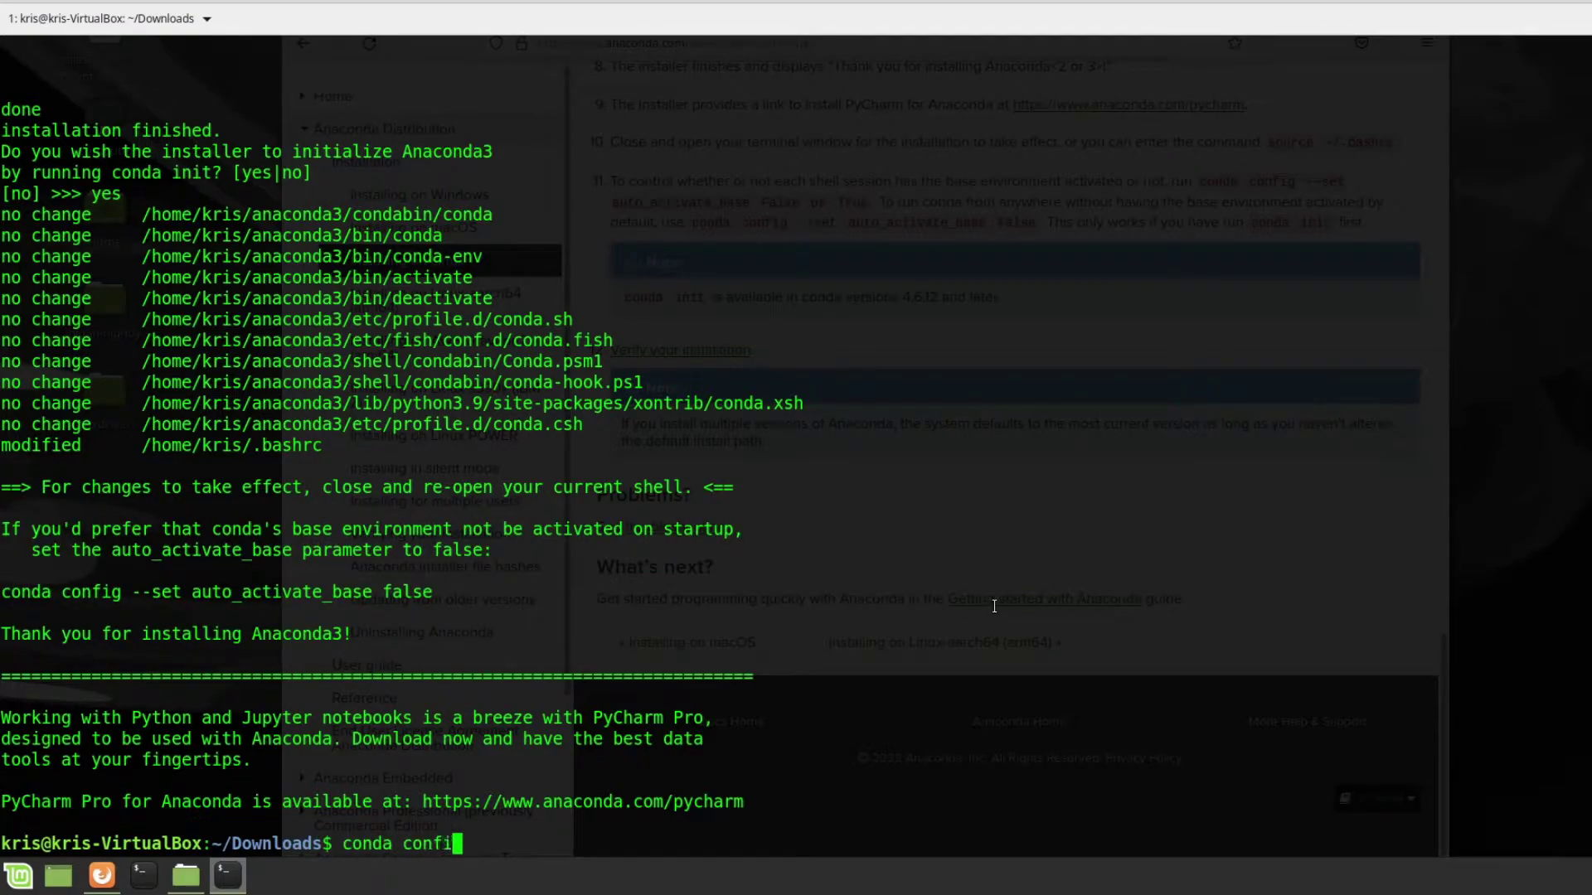
{"action": "type", "text": "g --set auto_activate?_"}
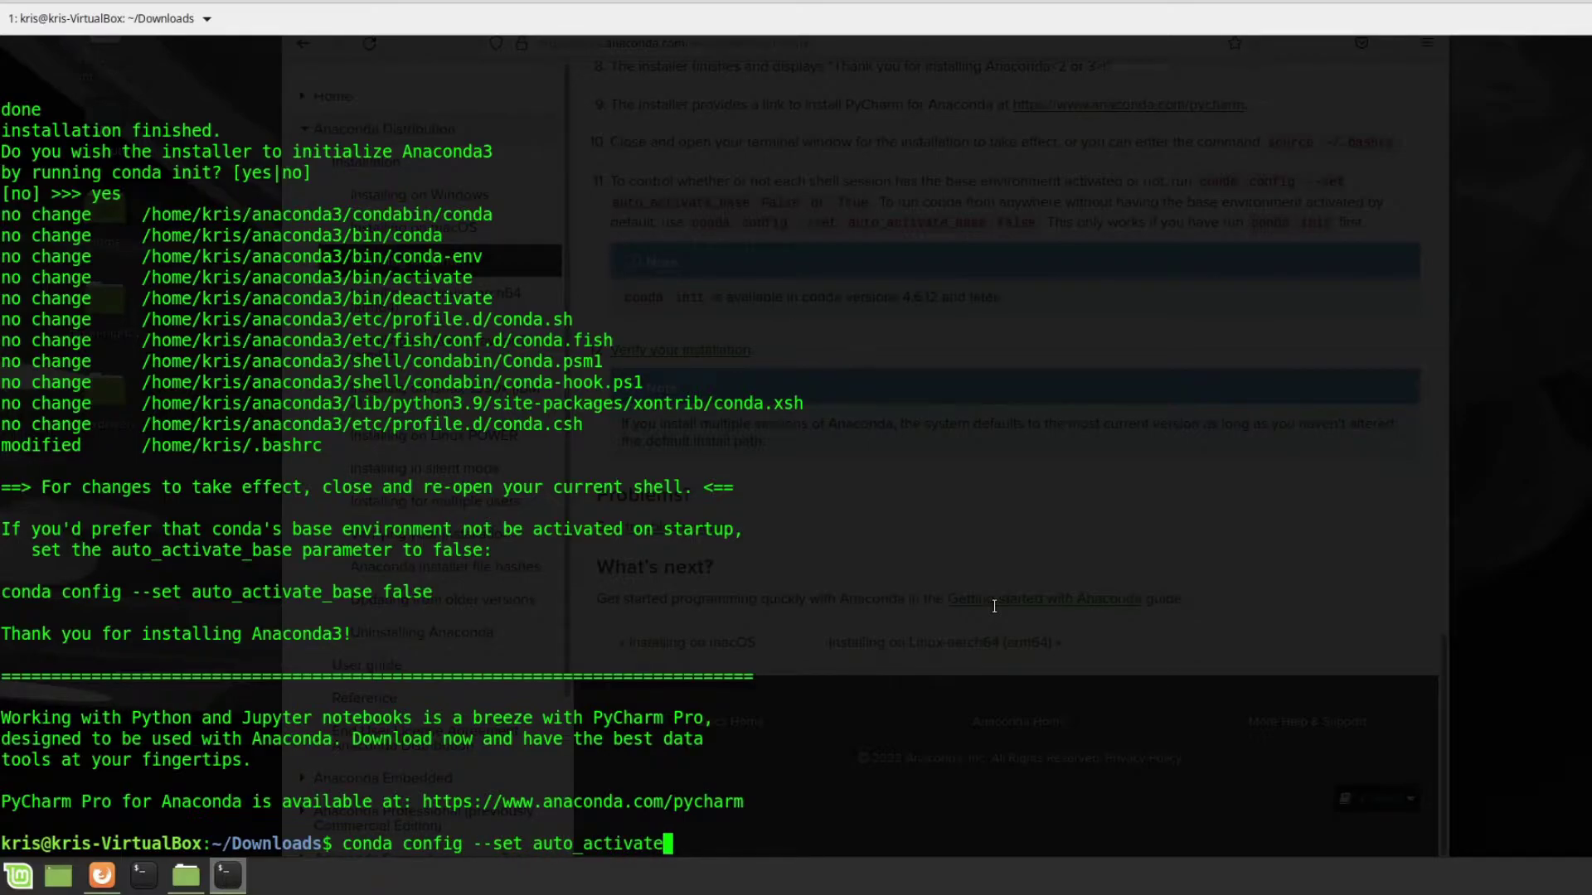
{"action": "key", "text": "BackSpace"}
{"action": "key", "text": "BackSpace"}
{"action": "type", "text": "_base"}
{"action": "type", "text": " fa"}
{"action": "key", "text": "BackSpace"}
{"action": "key", "text": "BackSpace"}
{"action": "type", "text": "true"}
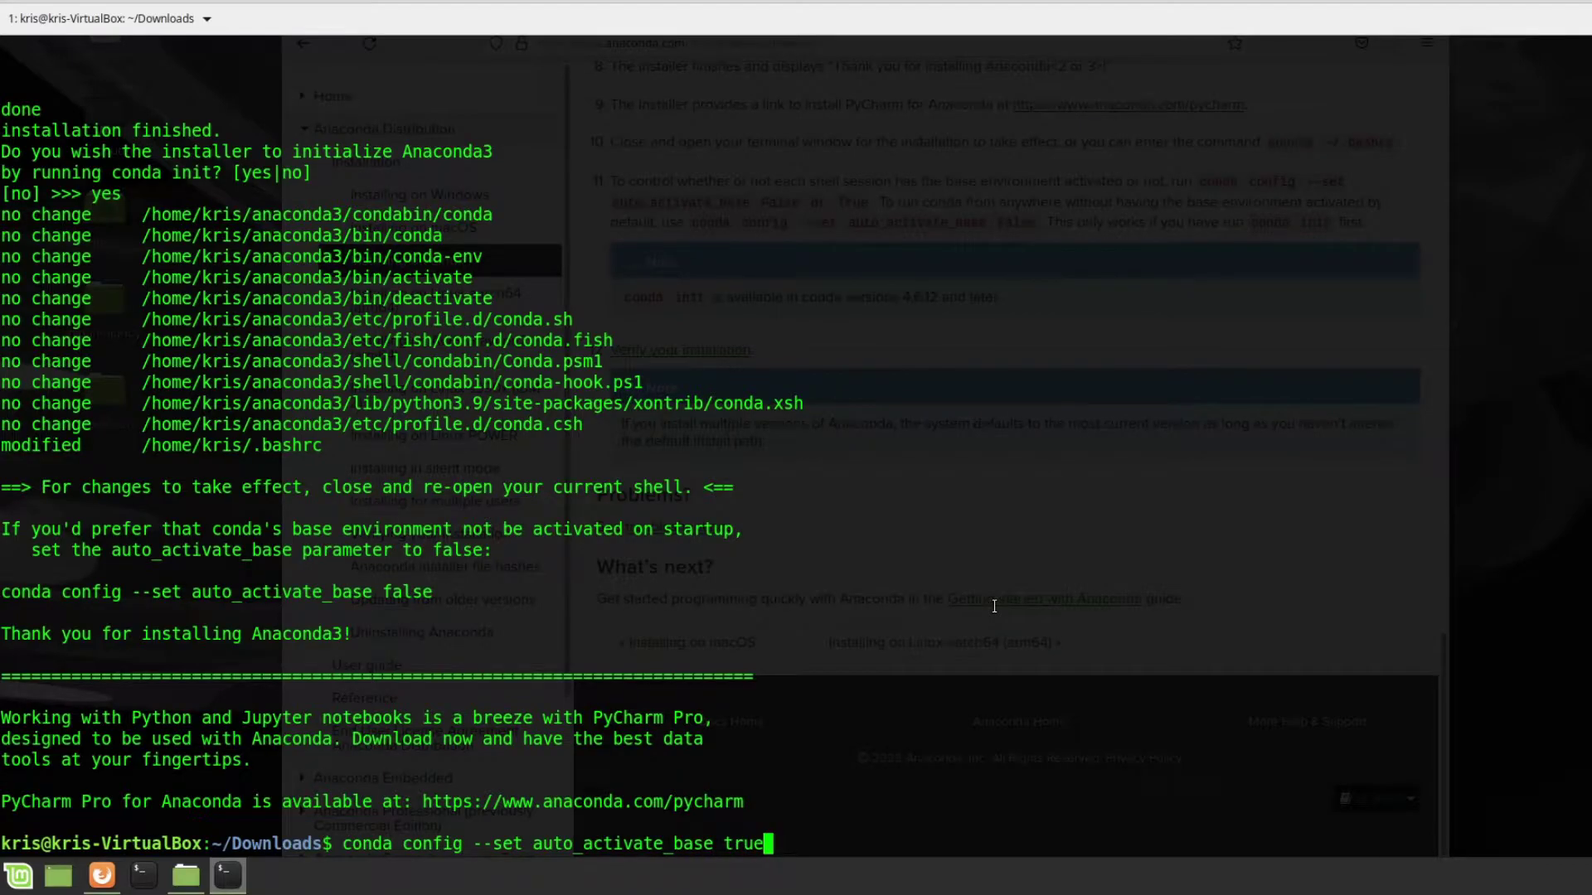
{"action": "key", "text": "Return"}
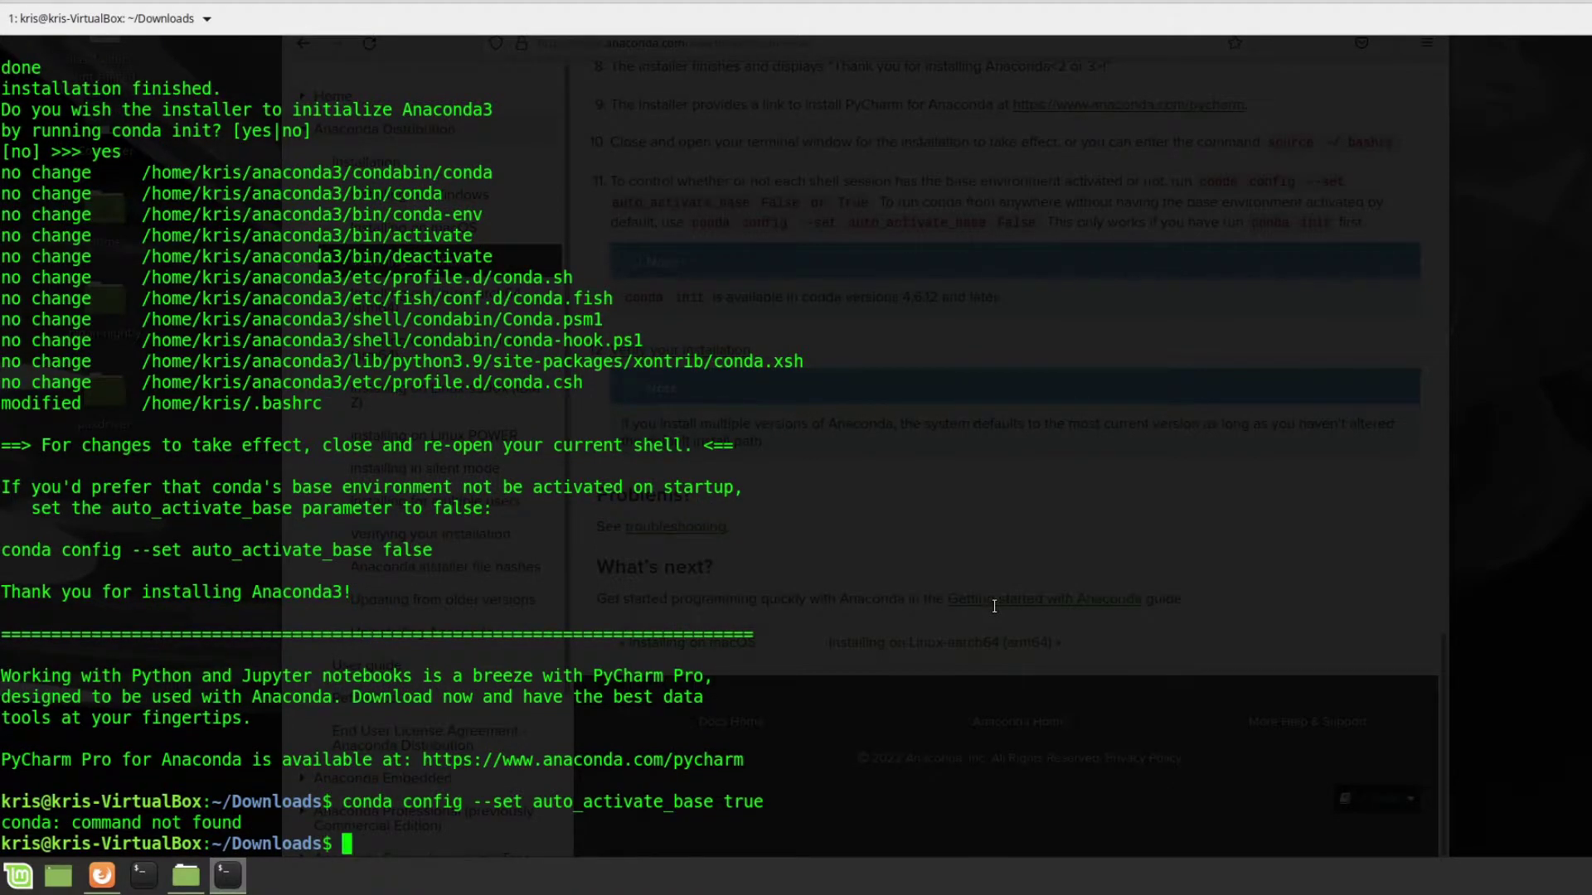
- Copy the conda config --set auto_activate_base true command from the terminal output and exit the shell session
{"action": "left_click_drag", "start_coordinate": [808, 801], "coordinate": [341, 810]}
{"action": "right_click", "coordinate": [312, 795]}
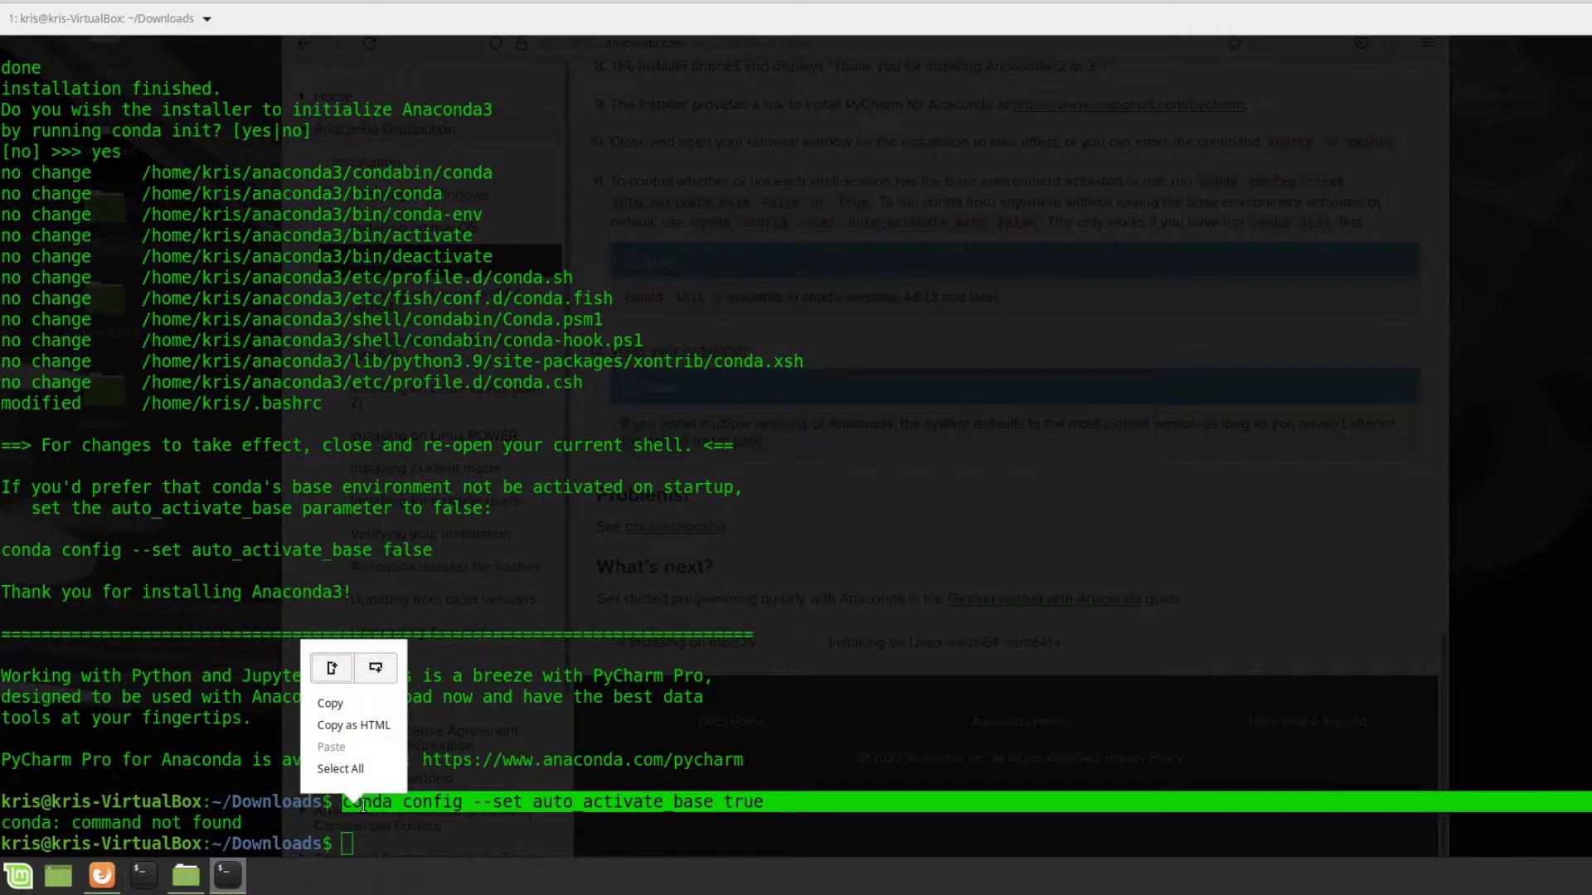
{"action": "left_click", "coordinate": [370, 701]}
{"action": "left_click", "coordinate": [414, 761]}
{"action": "type", "text": "exit"}
{"action": "key", "text": "Return"}
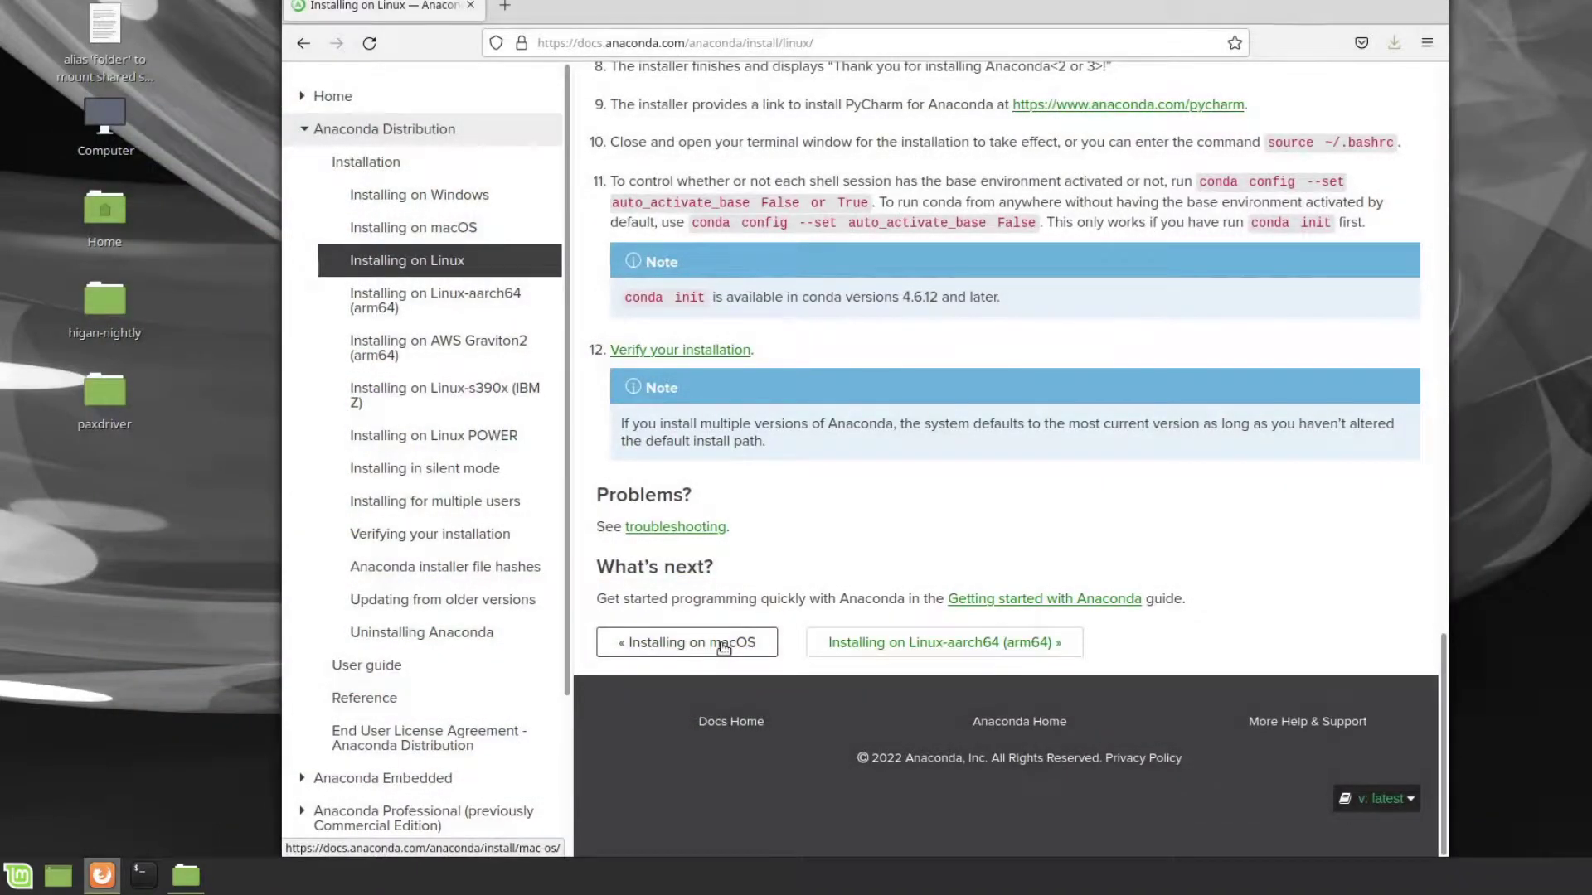
- Open a new terminal and run the copied conda config --set auto_activate_base true command, followed by conda init
{"action": "key", "text": "ctrl+alt+t"}
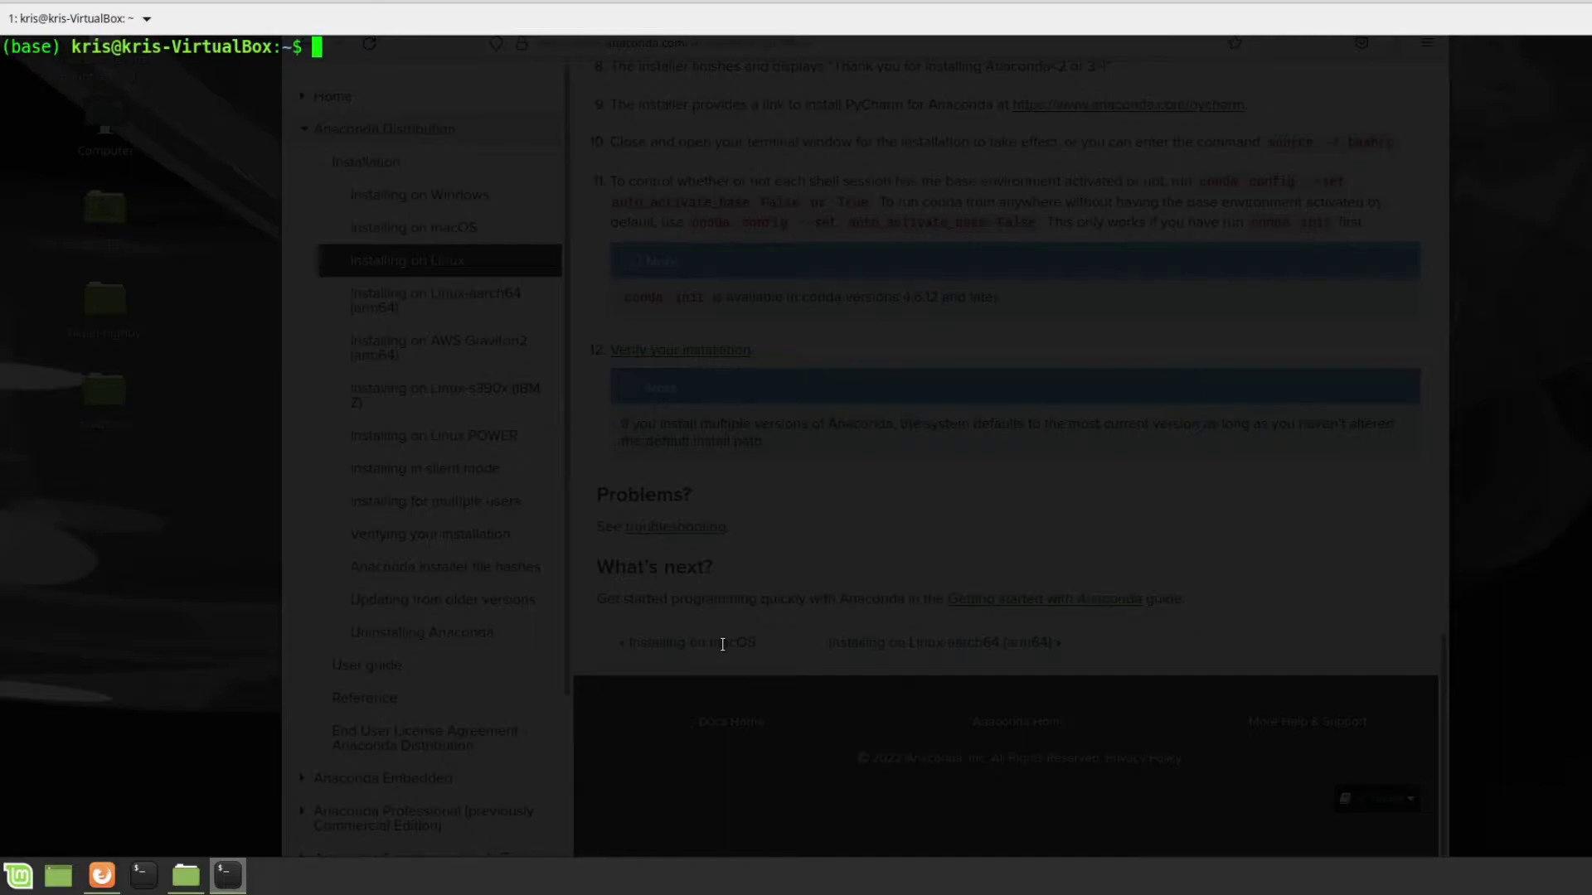
{"action": "right_click", "coordinate": [476, 213]}
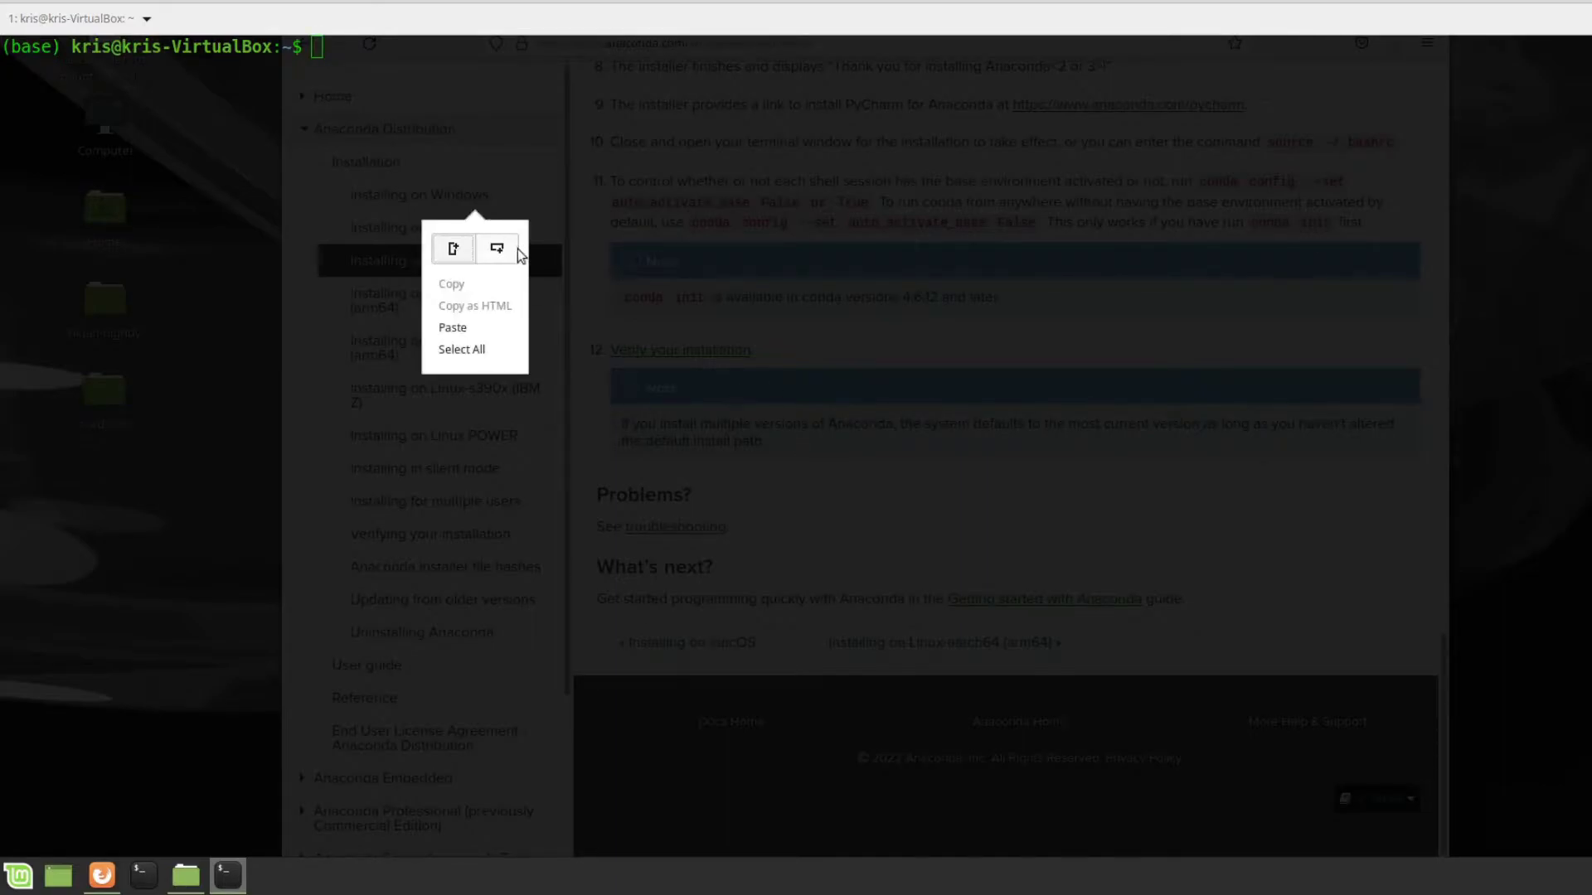
{"action": "left_click", "coordinate": [453, 327]}
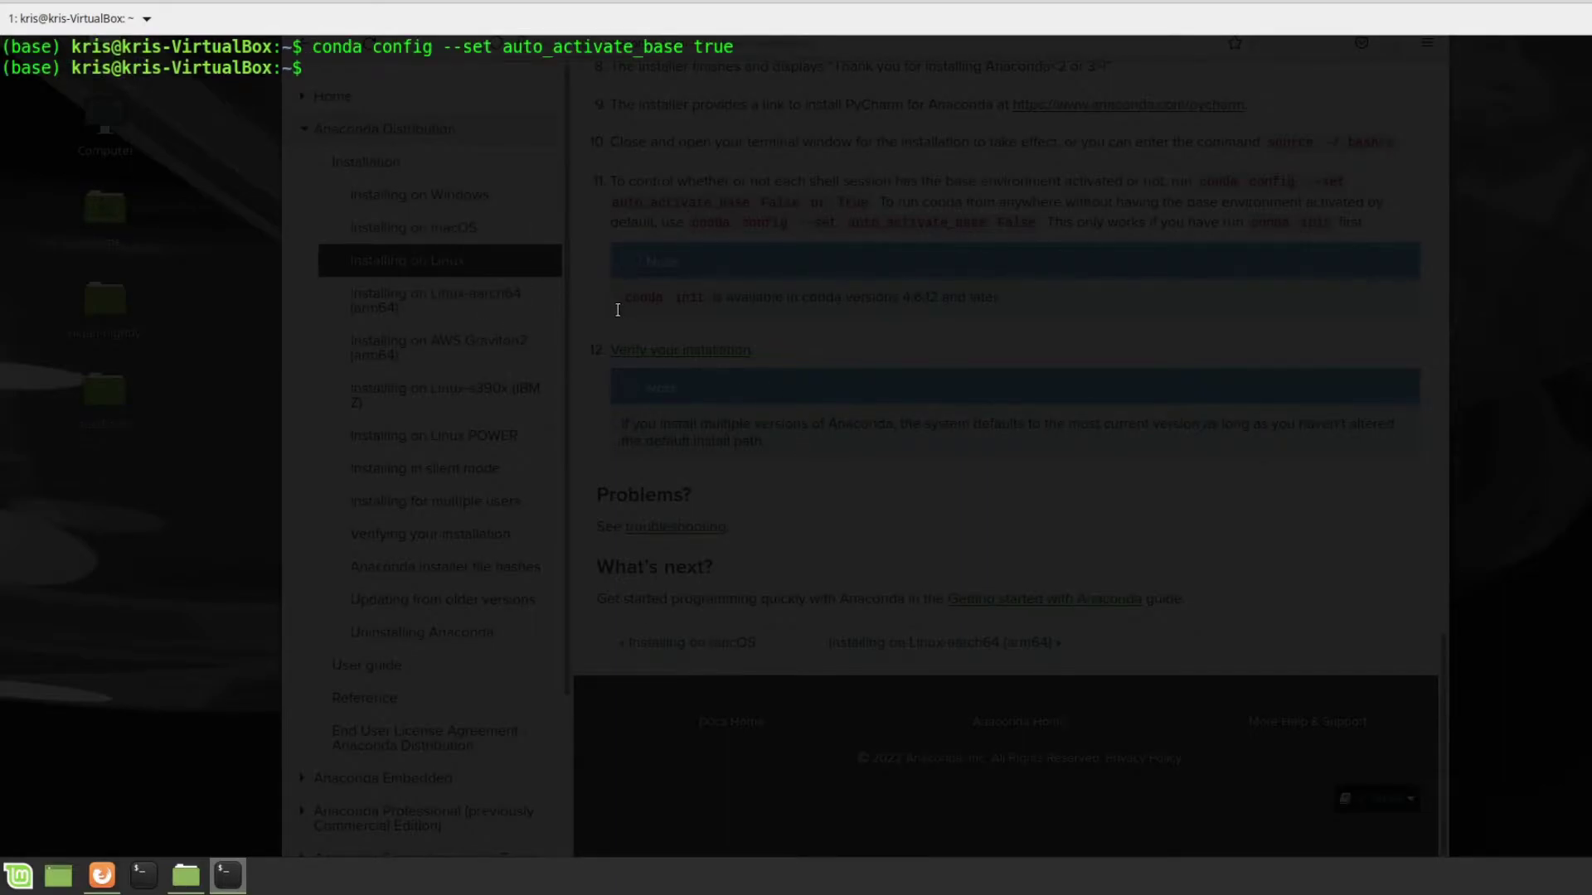
{"action": "type", "text": "conda init"}
{"action": "key", "text": "Return"}
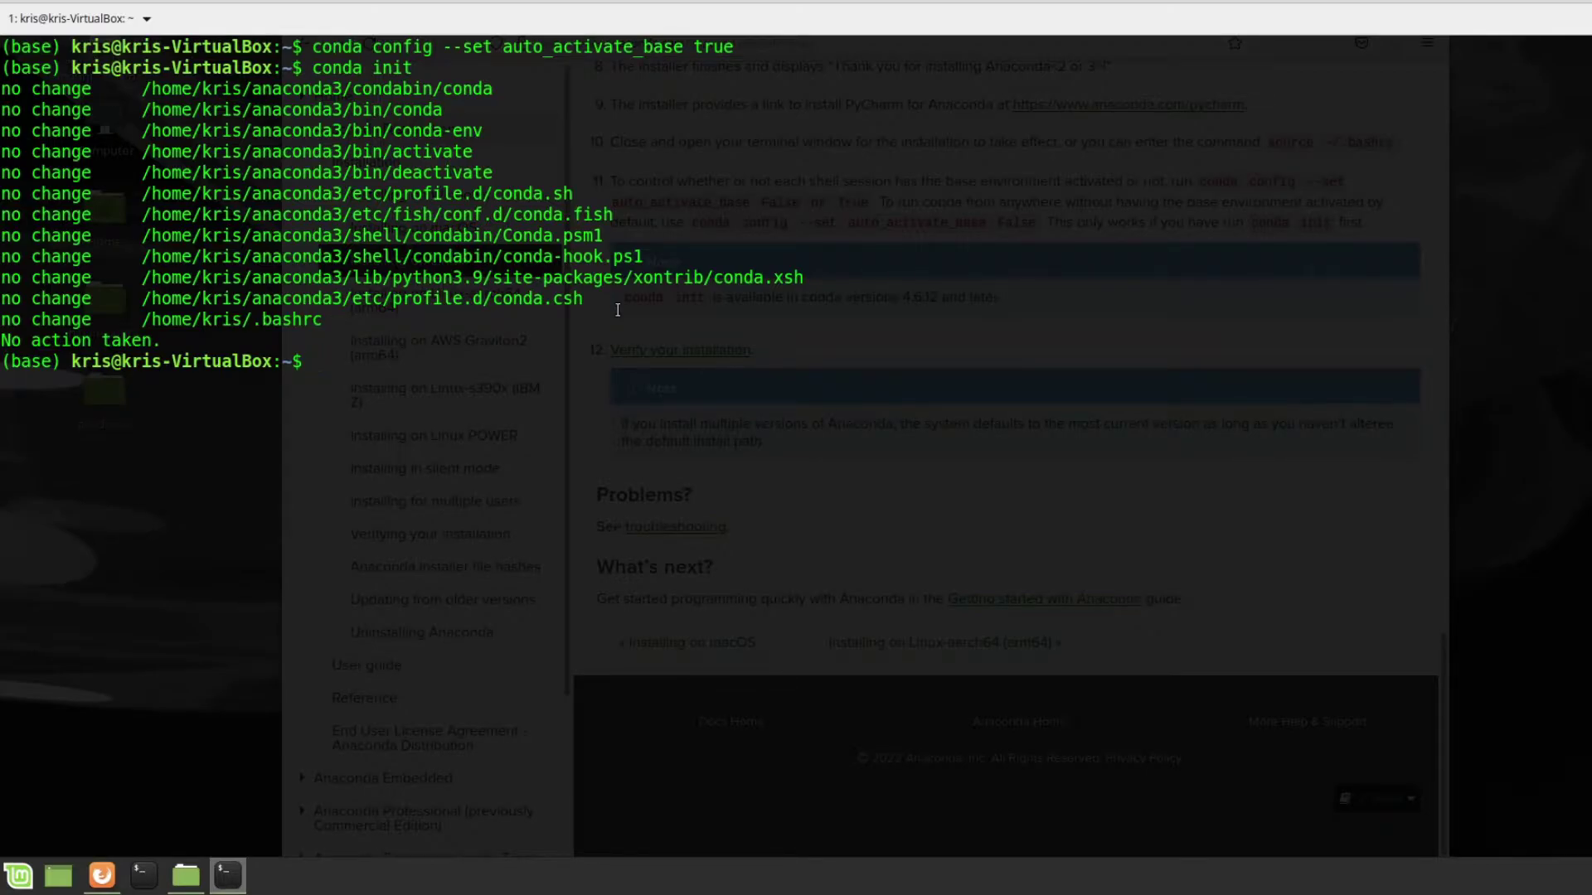
- Run conda without arguments and review its usage help and available commands
{"action": "type", "text": "conda"}
{"action": "key", "text": "Return"}
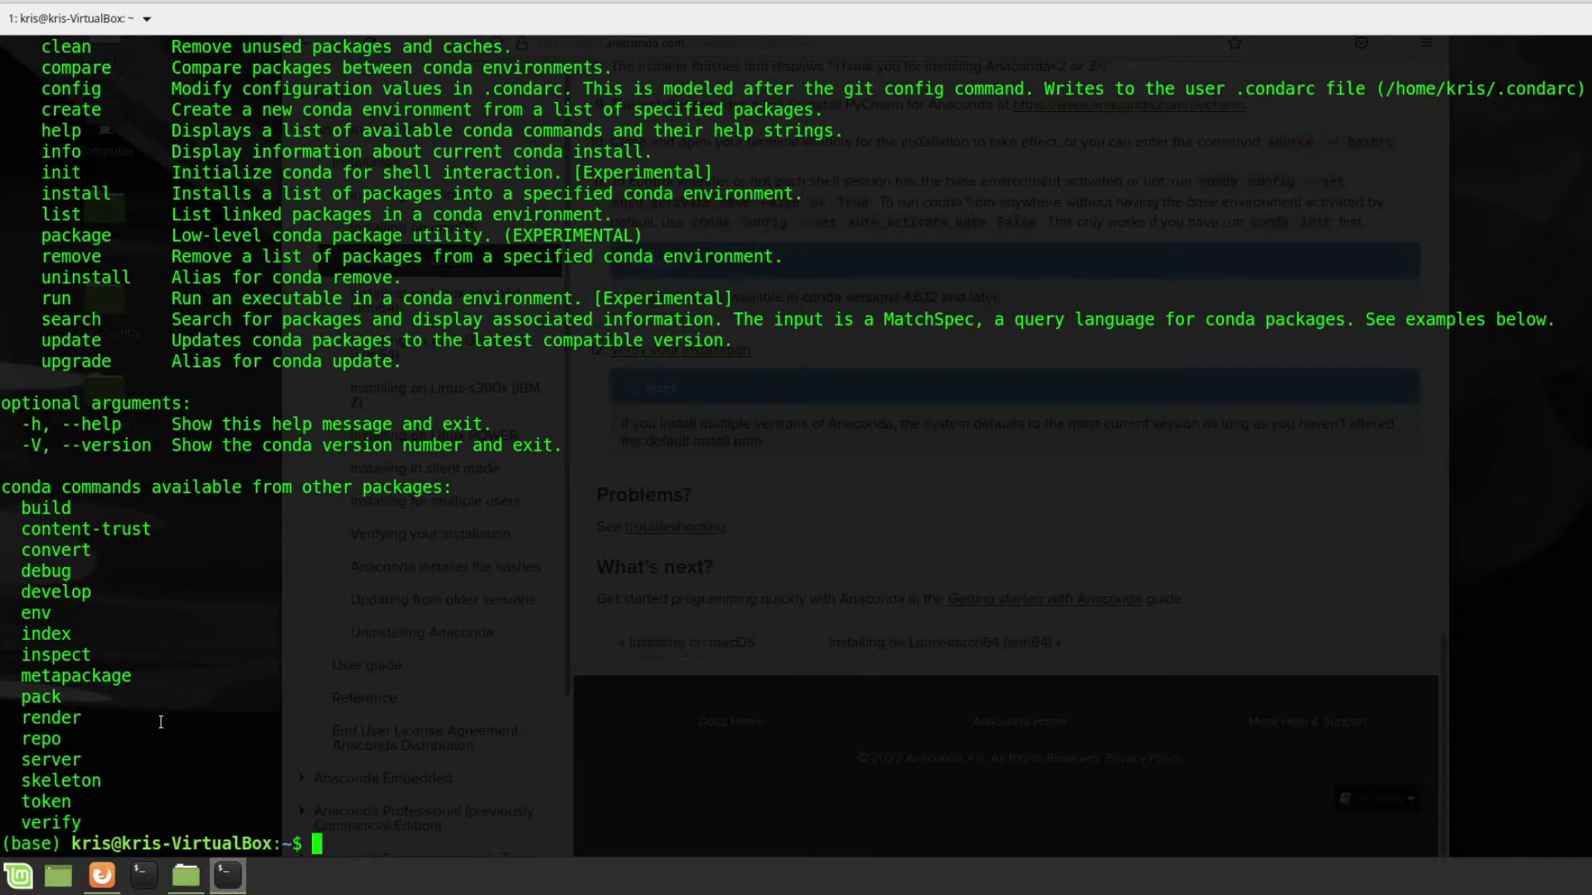
{"action": "scroll", "coordinate": [213, 701], "scroll_direction": "up", "scroll_amount": 4}
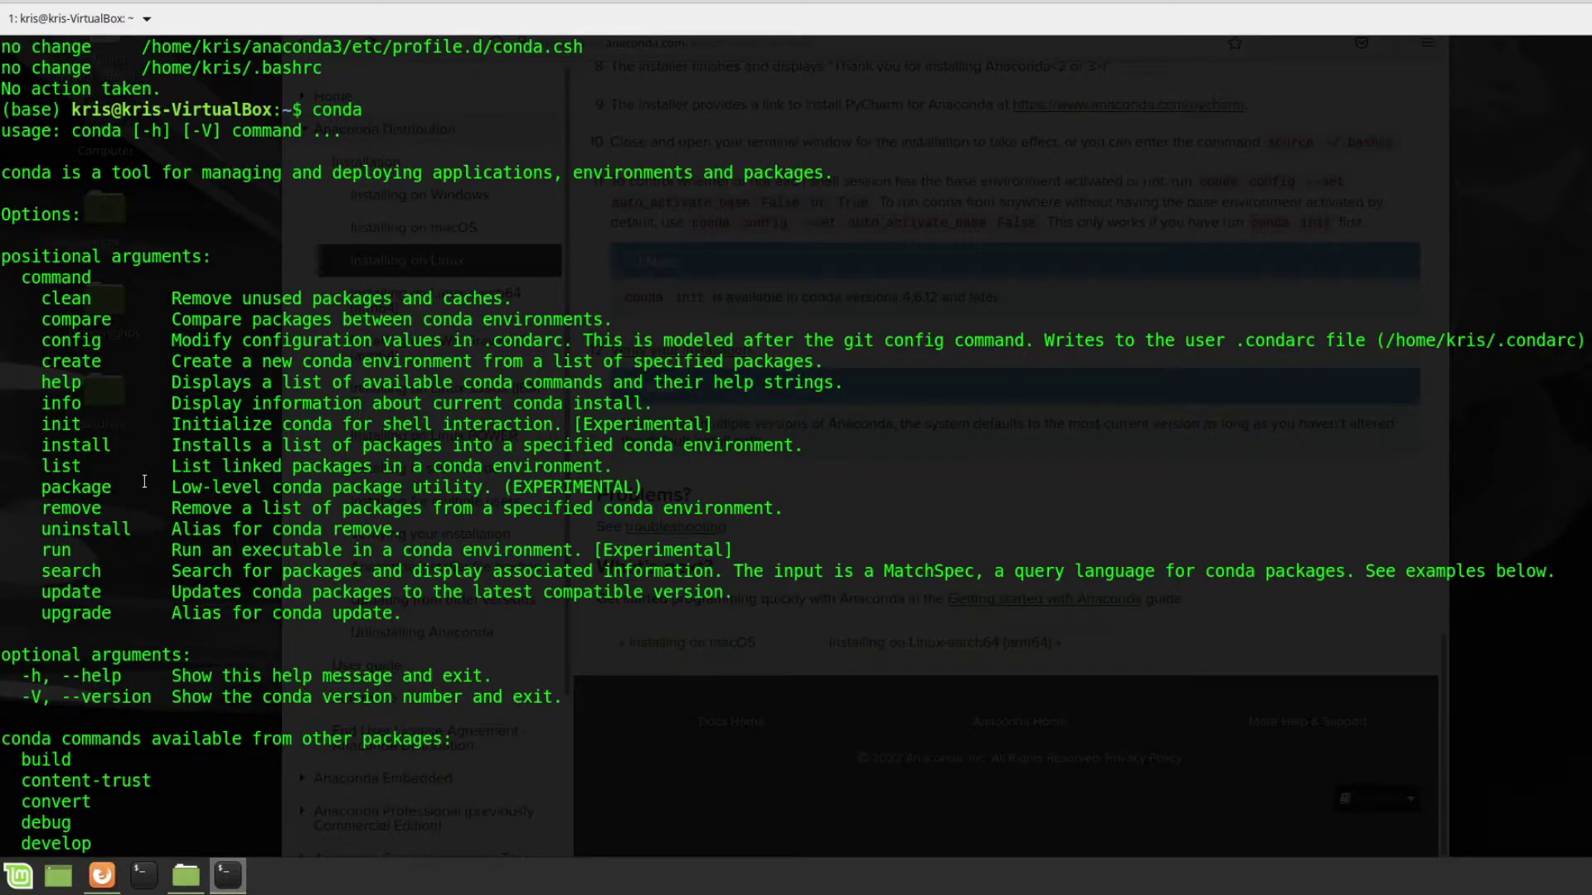
- Run conda info and review the details of the active environment, versions and channels
{"action": "scroll", "coordinate": [144, 488], "scroll_direction": "down", "scroll_amount": 4}
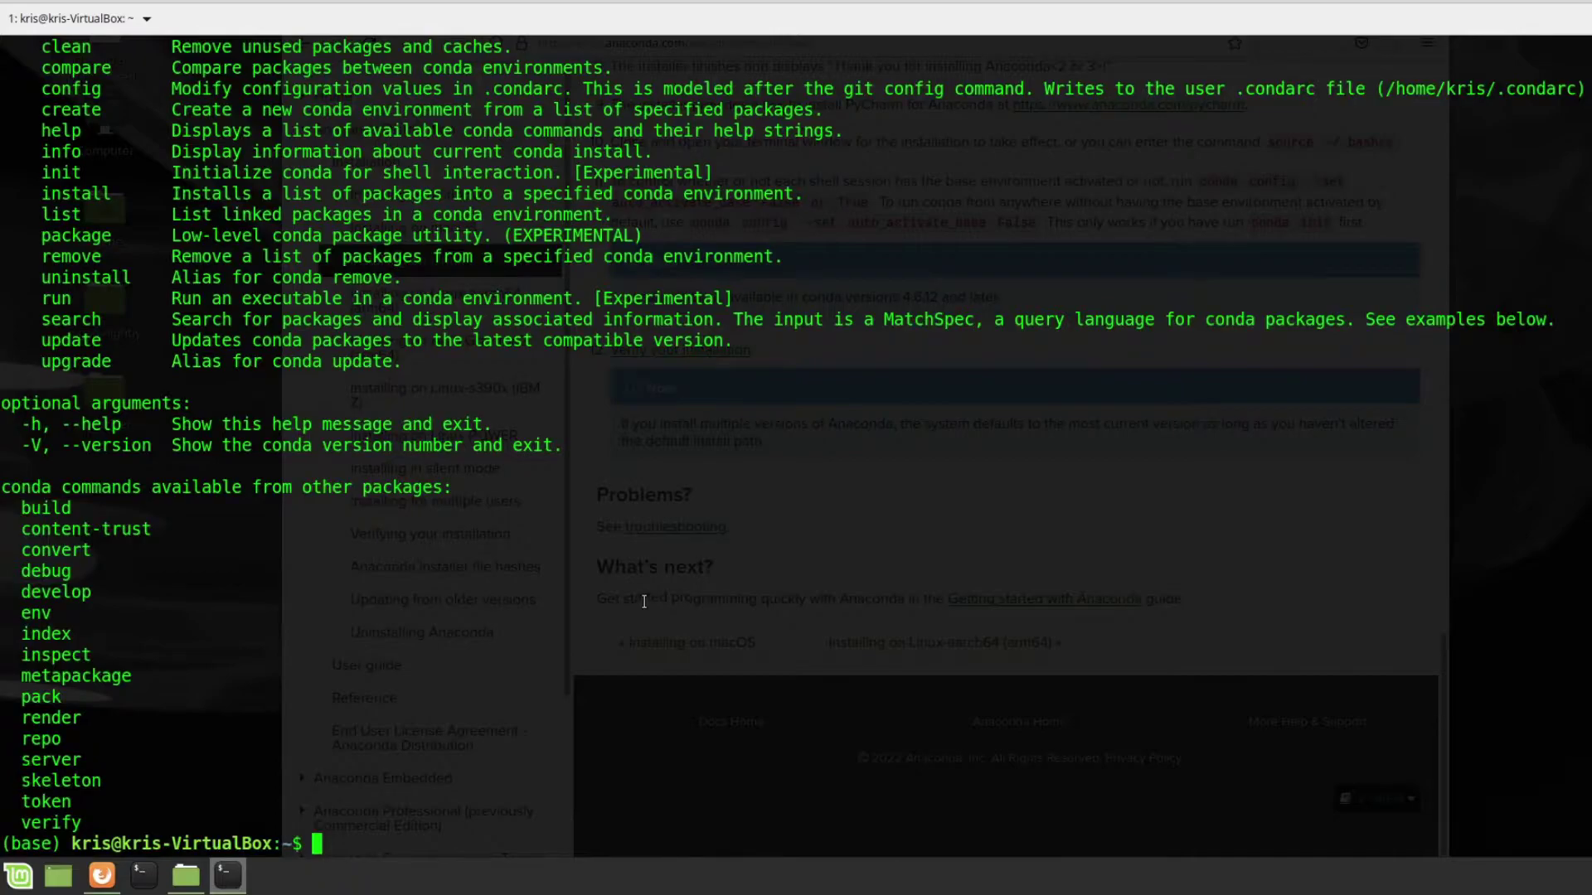
{"action": "type", "text": "conda info"}
{"action": "key", "text": "Return"}
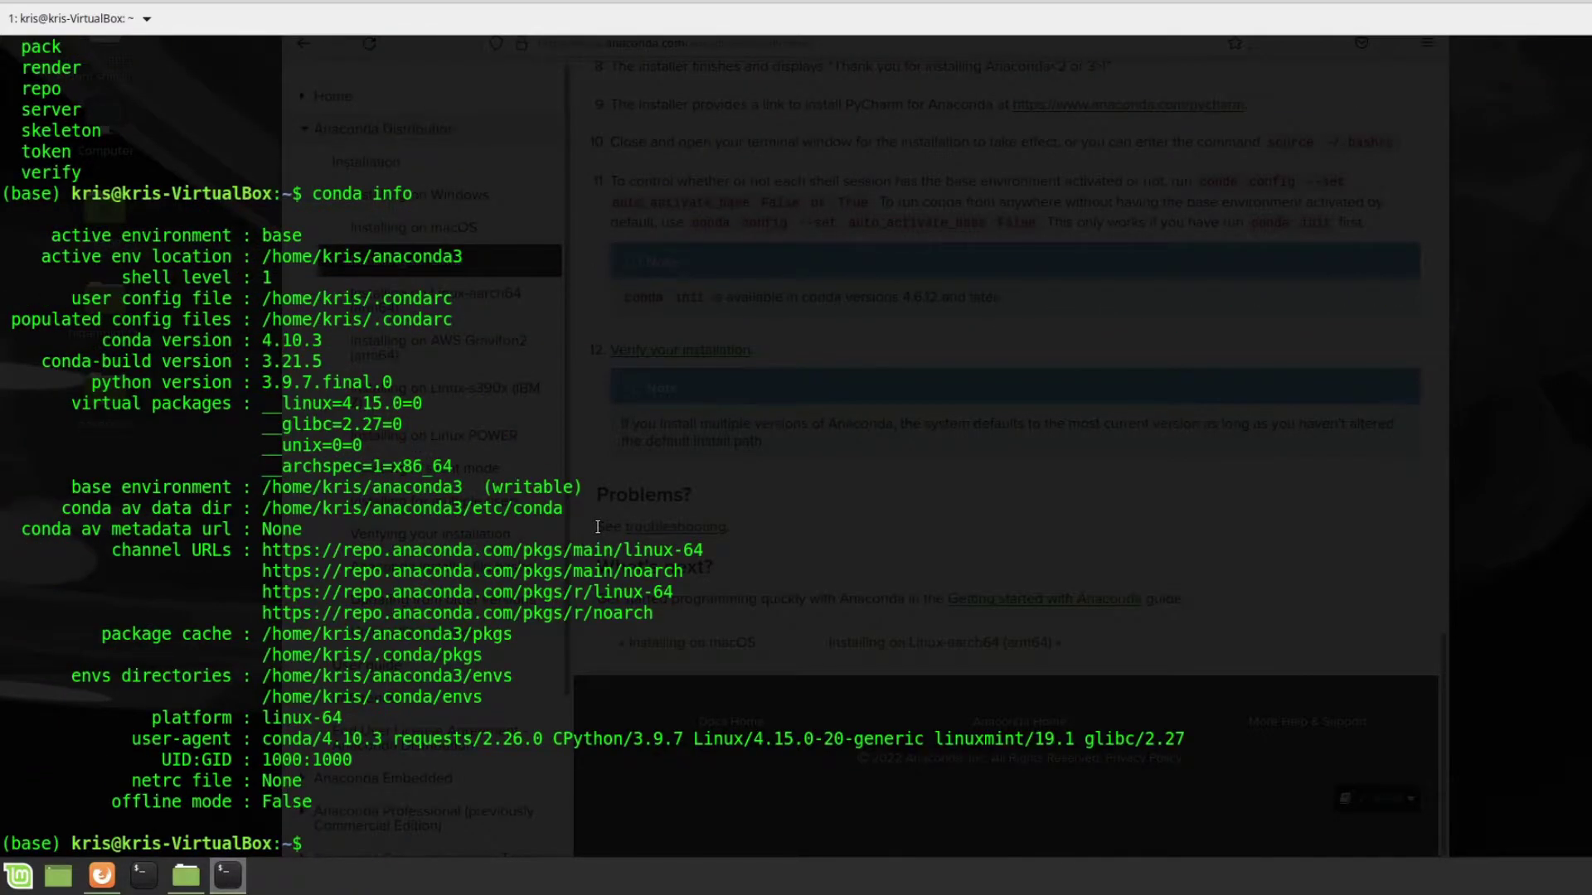
{"action": "scroll", "coordinate": [479, 502], "scroll_direction": "up", "scroll_amount": 1}
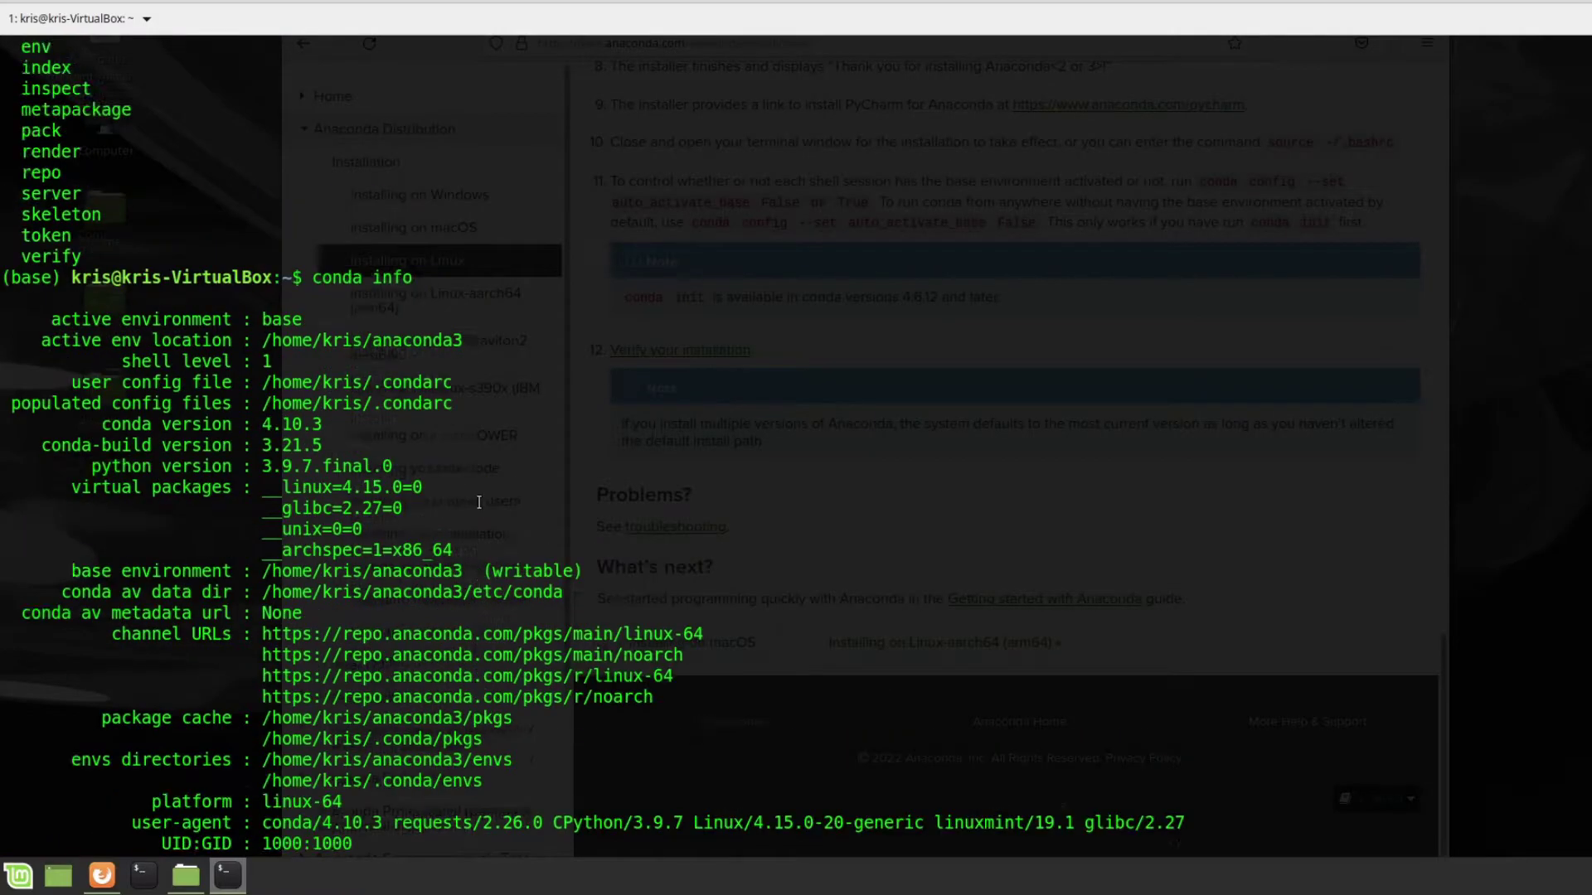
{"action": "scroll", "coordinate": [480, 502], "scroll_direction": "up", "scroll_amount": 5}
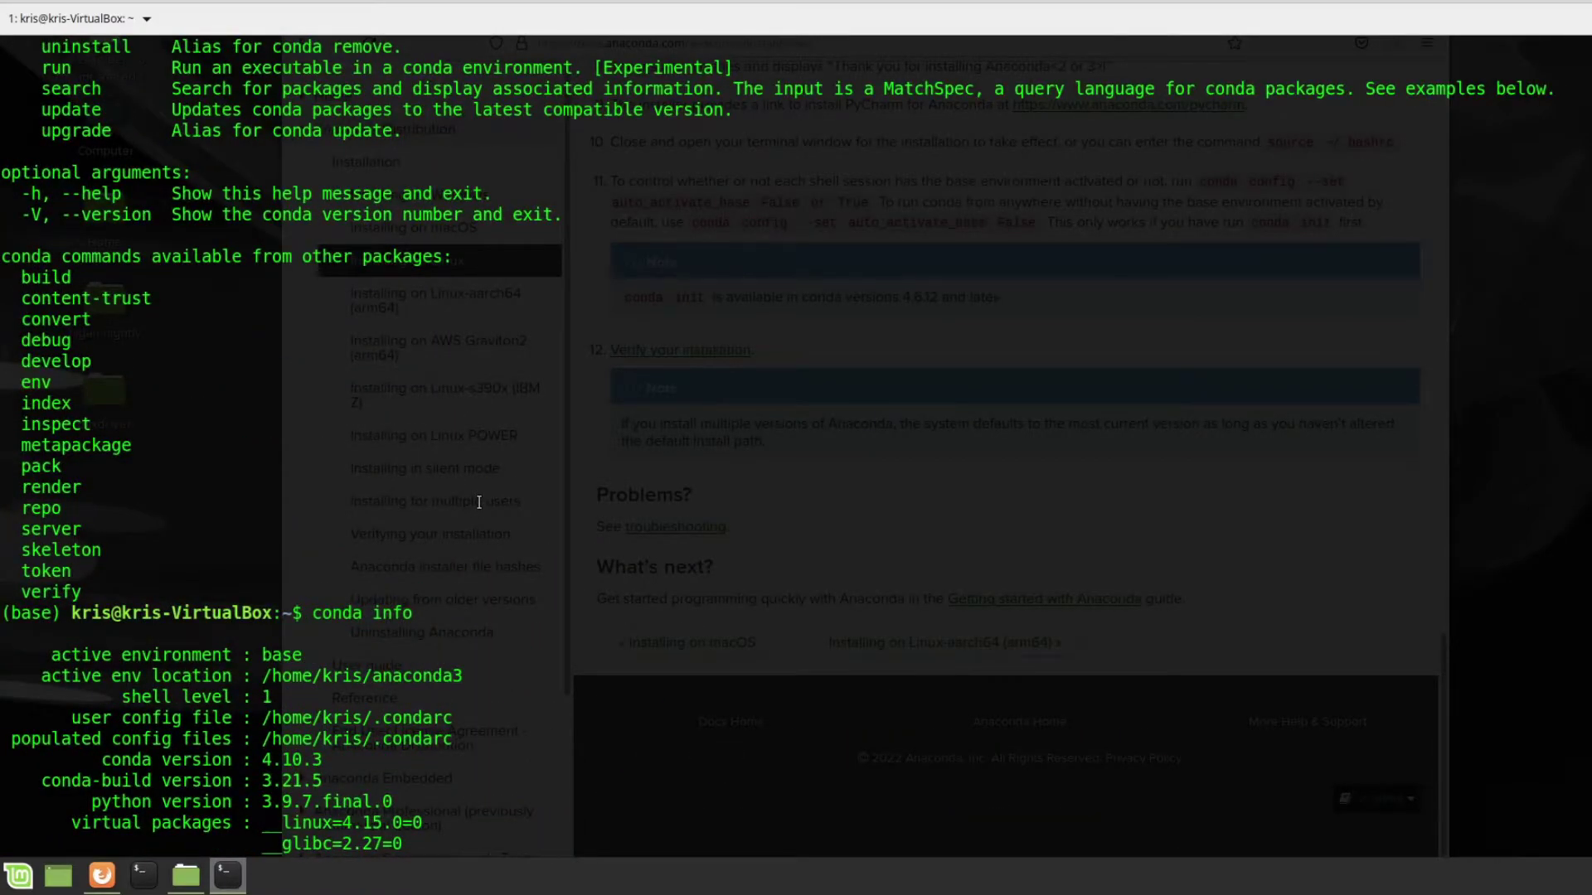
{"action": "scroll", "coordinate": [479, 502], "scroll_direction": "down", "scroll_amount": 6}
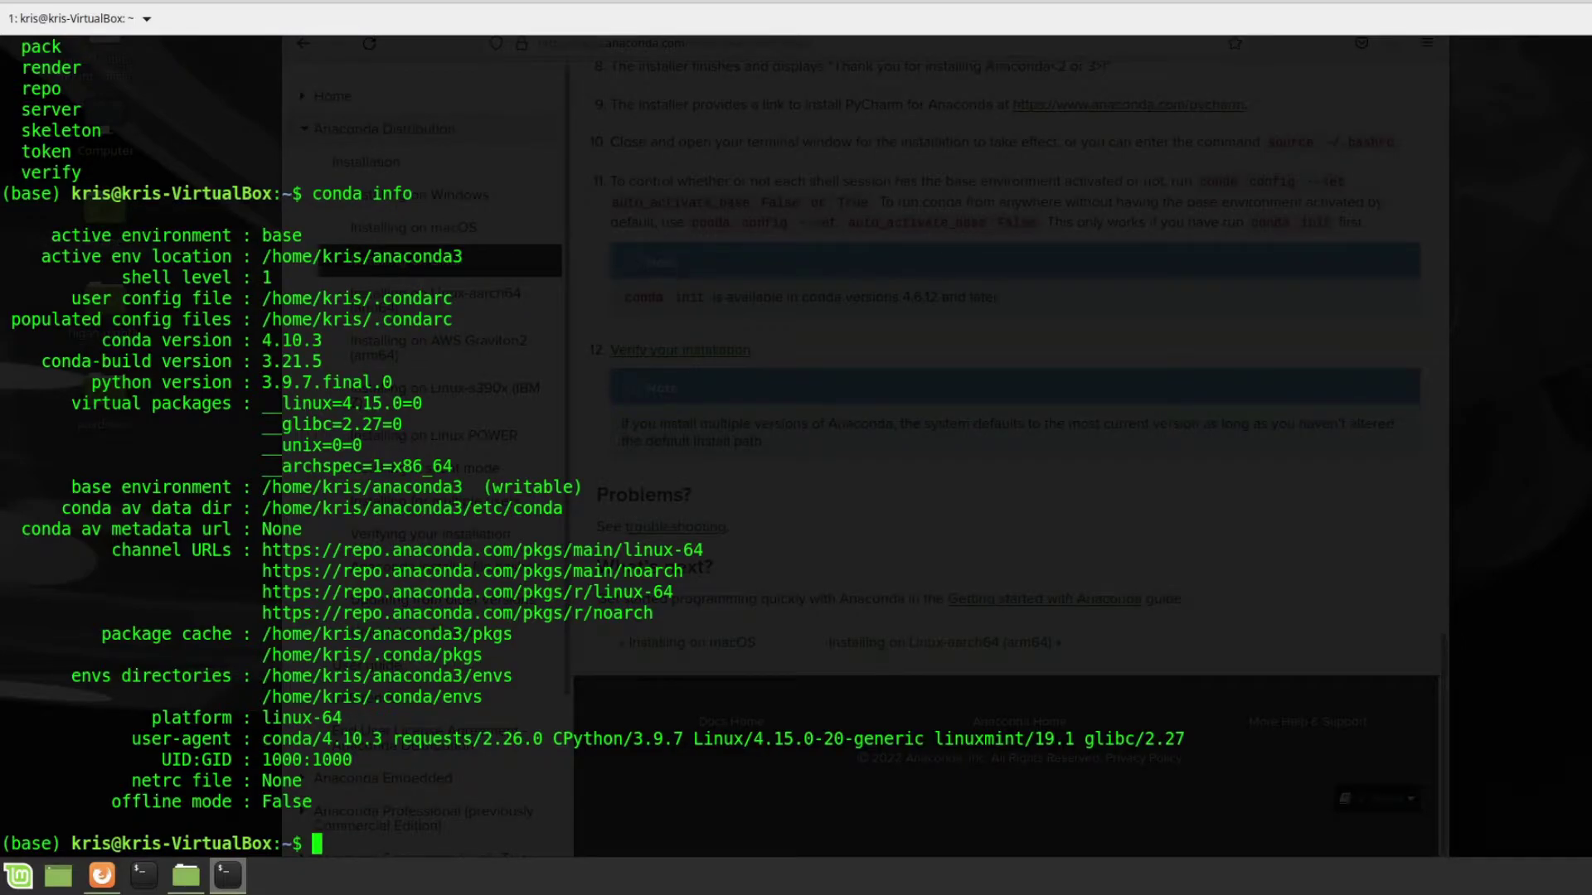
- Launch anaconda-navigator from the terminal and agree to update Anaconda Navigator to version 2.1.2
{"action": "type", "text": "anaconda-navigator"}
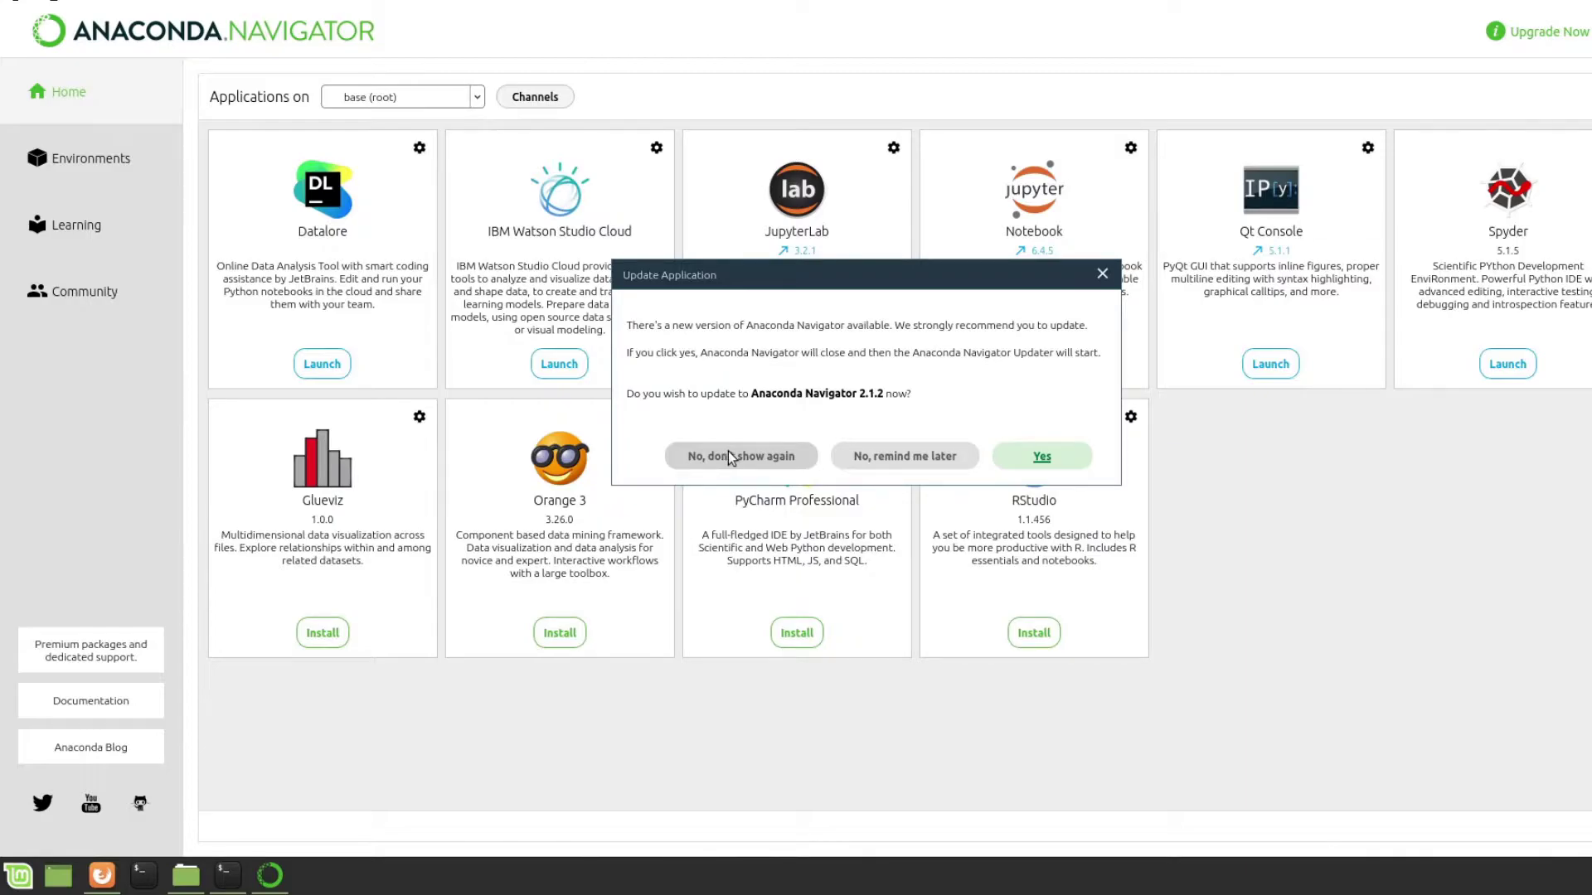
{"action": "left_click", "coordinate": [1062, 462]}
{"action": "left_click", "coordinate": [964, 465]}
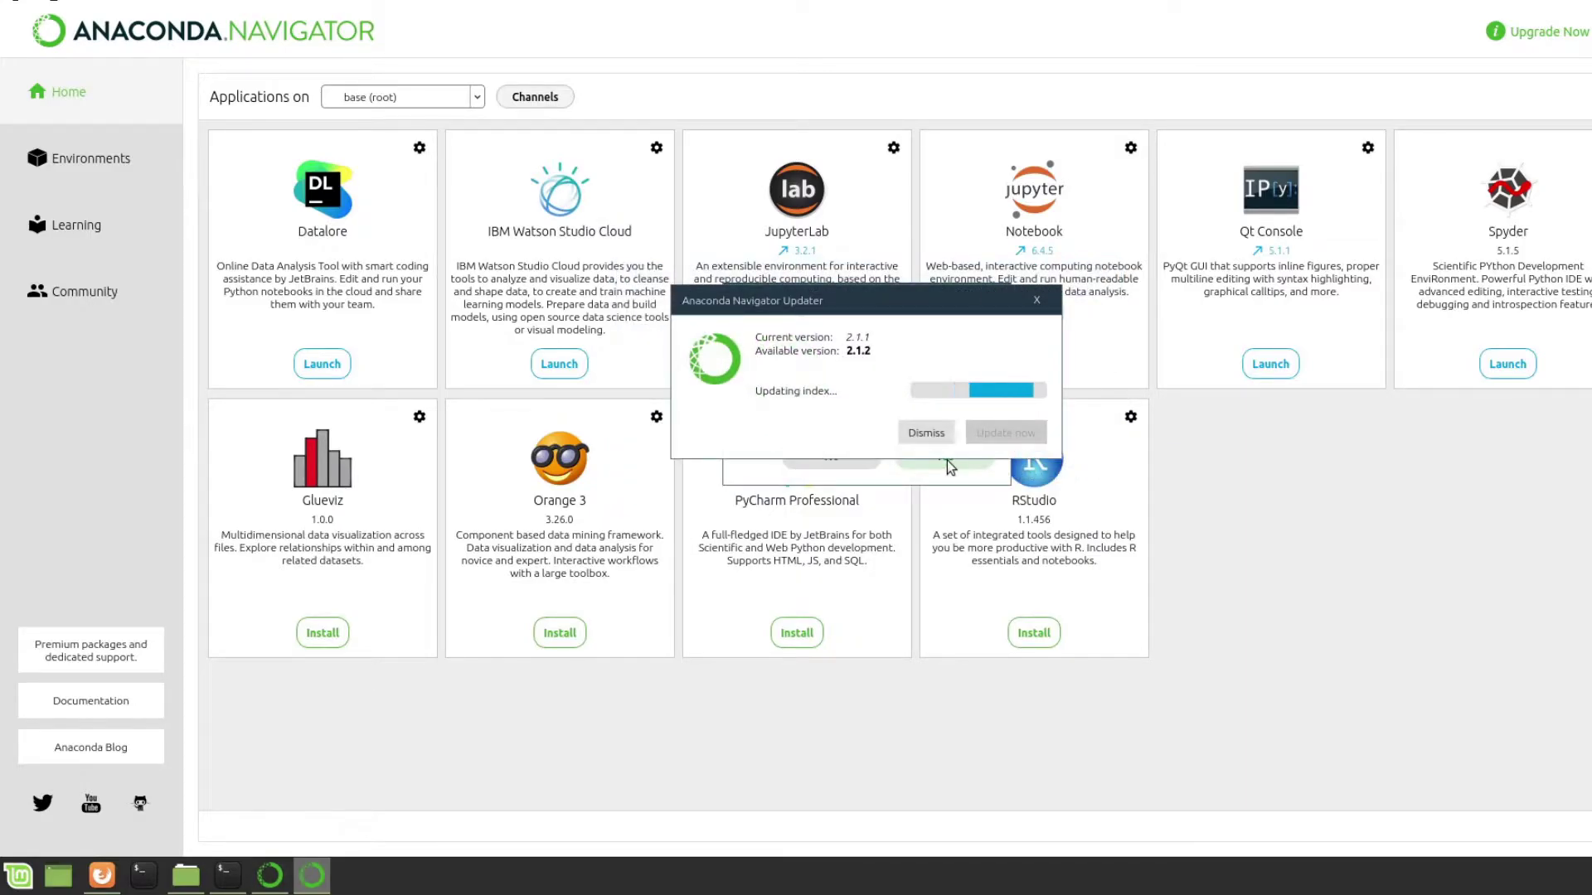
- Move the updater window clear of Anaconda Navigator and quit Navigator once it is no longer busy
{"action": "left_click_drag", "start_coordinate": [737, 286], "coordinate": [369, 280]}
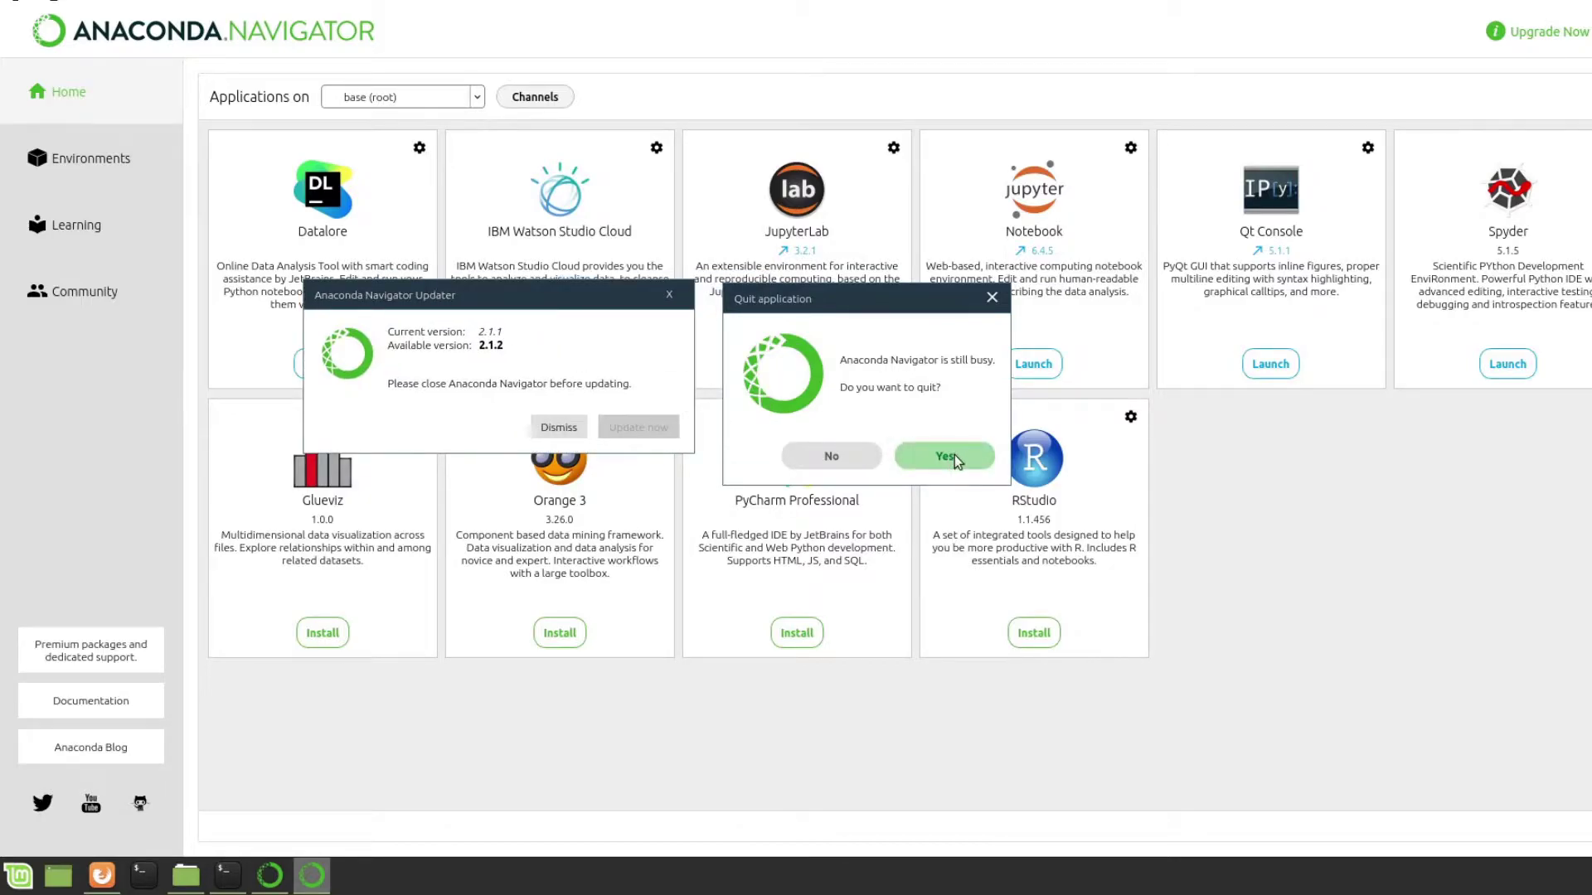
{"action": "left_click", "coordinate": [822, 458]}
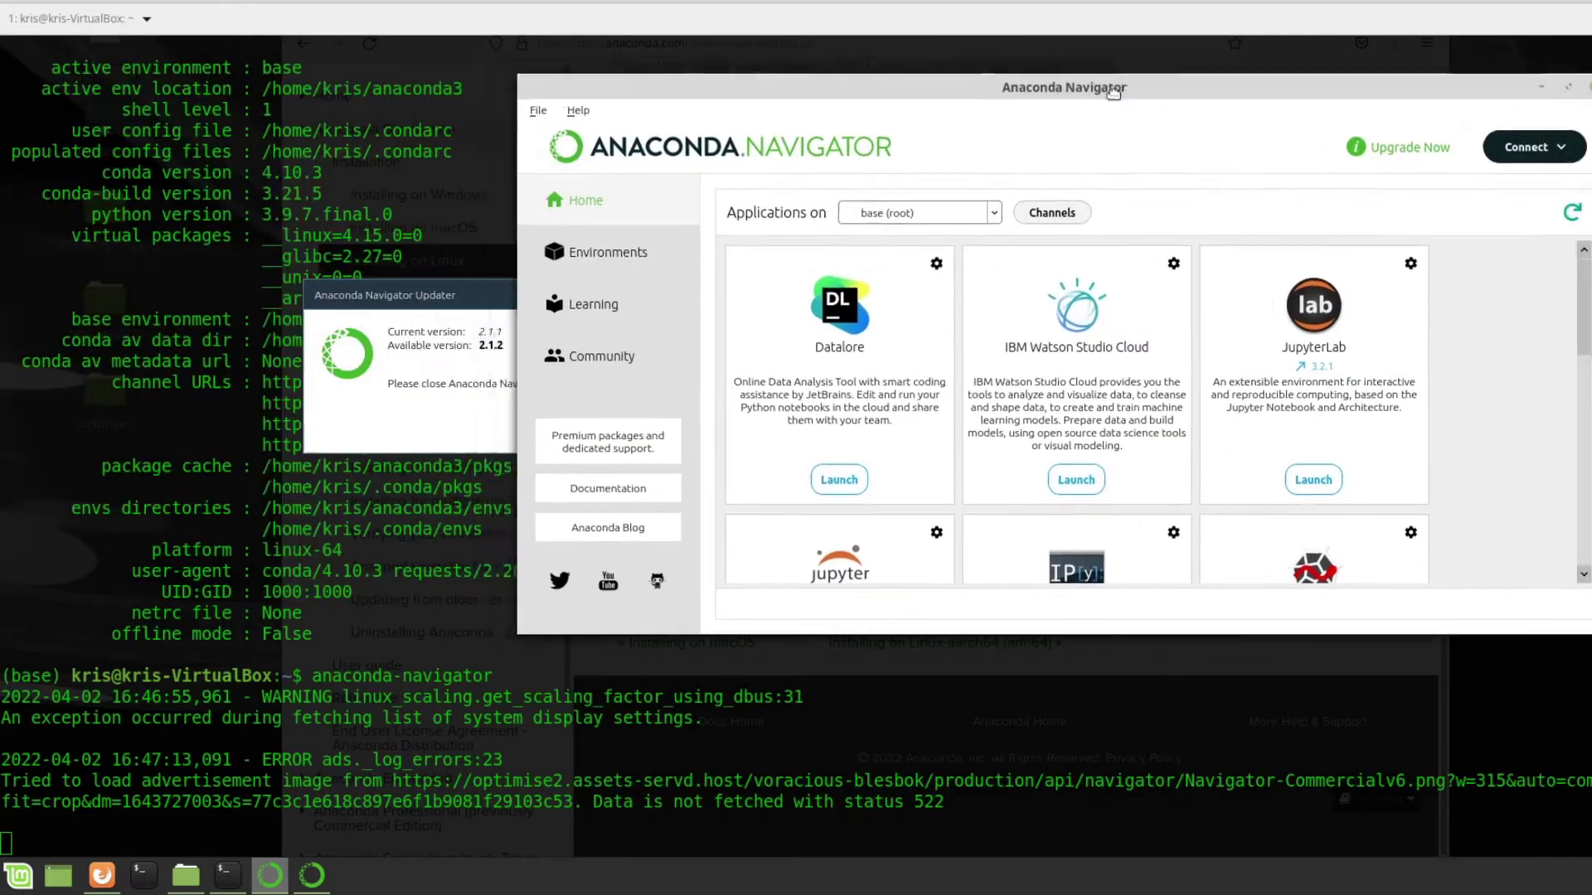
{"action": "left_click_drag", "start_coordinate": [447, 296], "coordinate": [308, 329]}
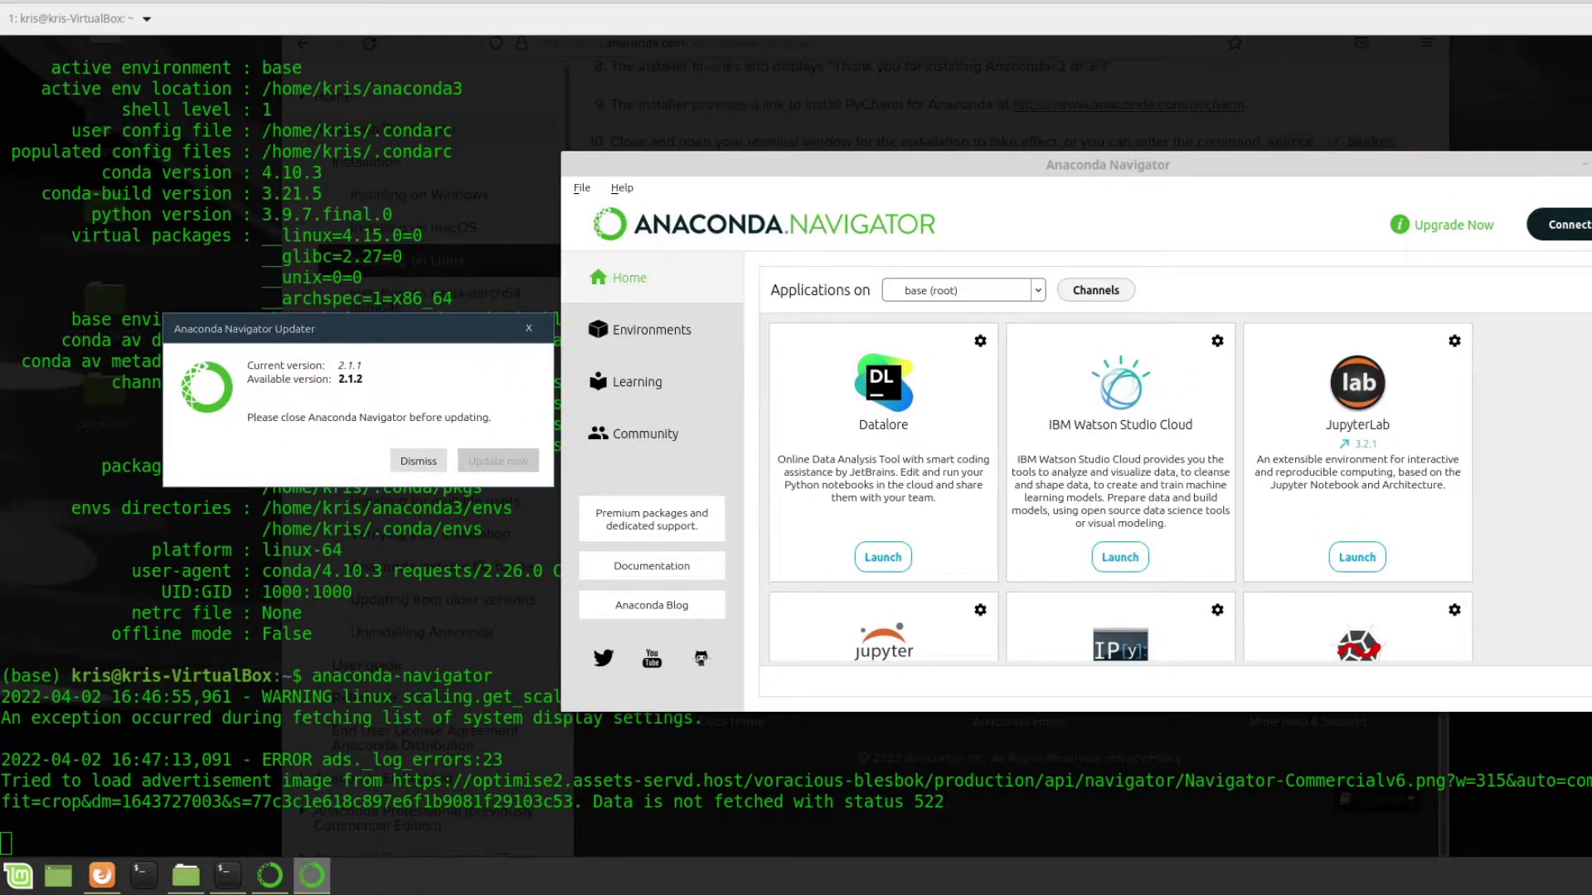
{"action": "left_click", "coordinate": [1583, 164]}
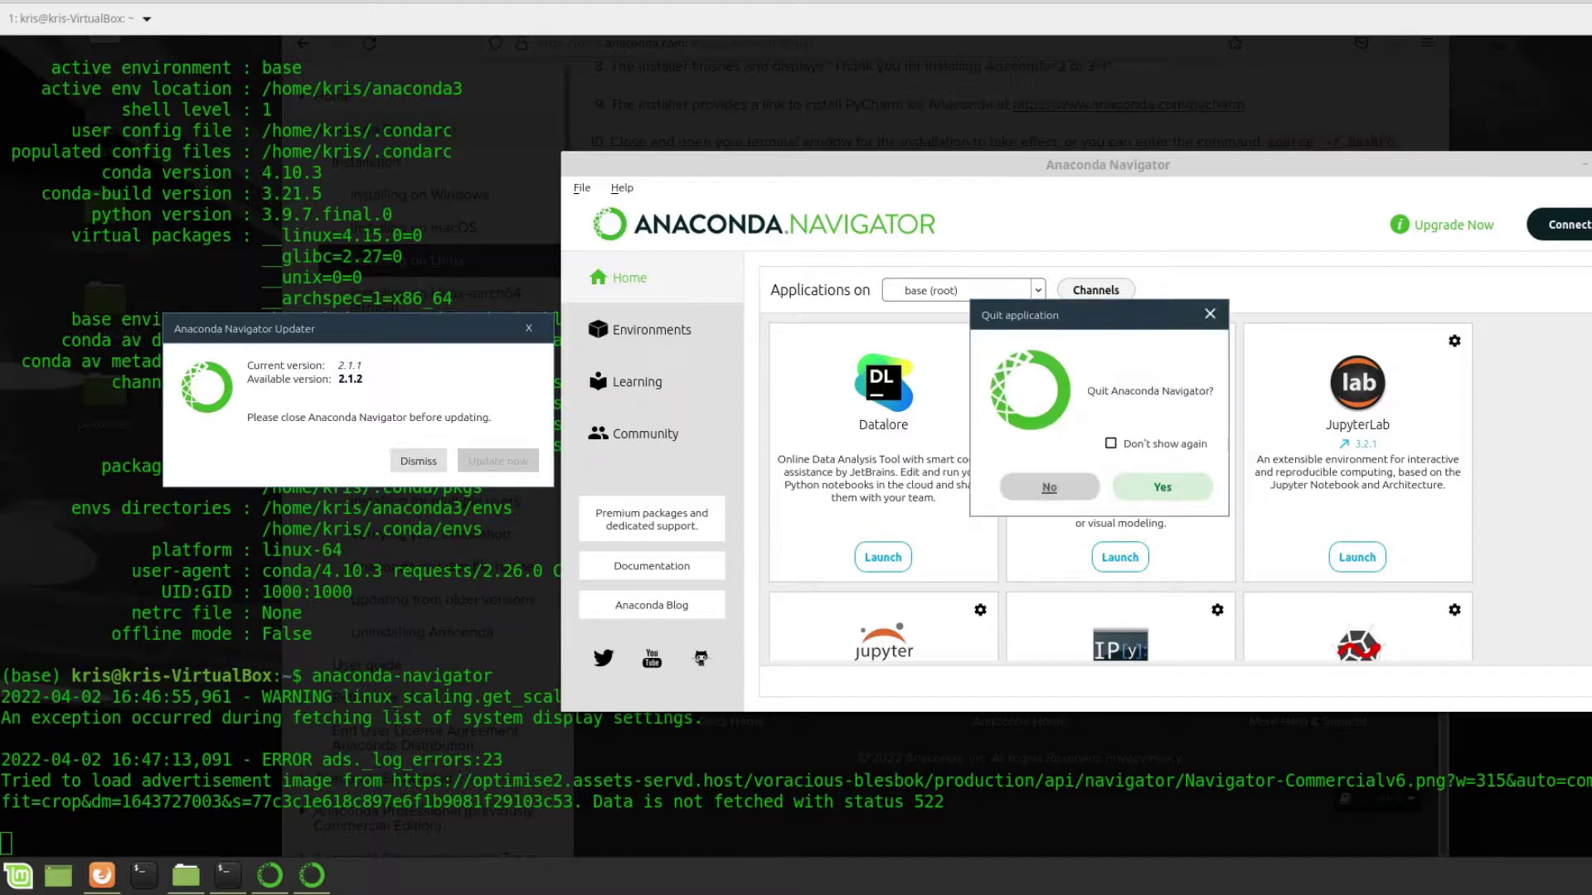
{"action": "left_click", "coordinate": [1162, 449]}
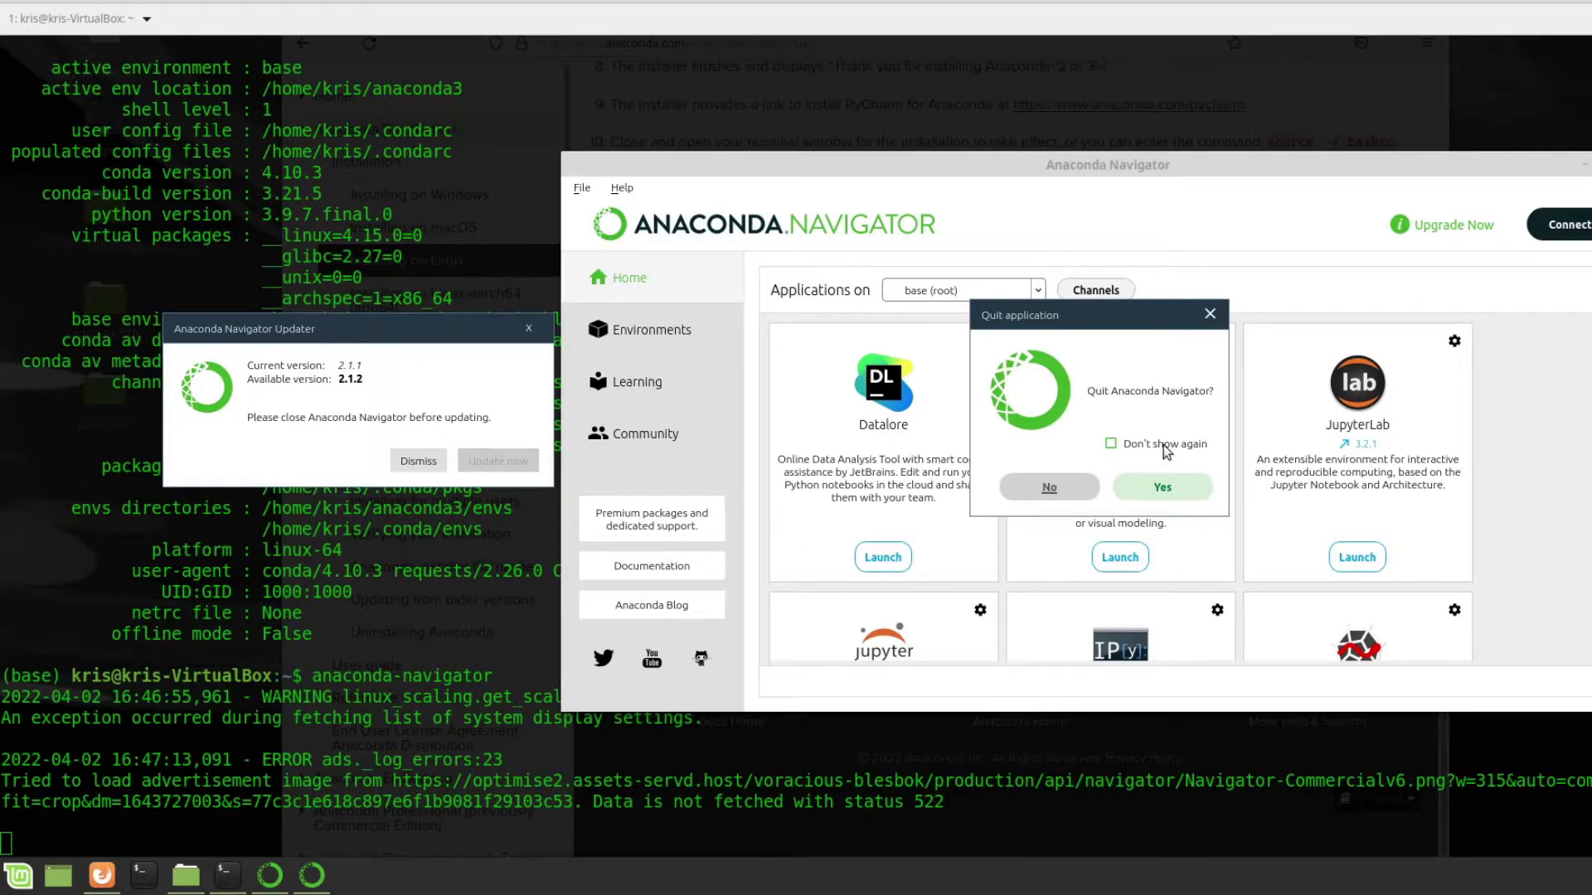
{"action": "left_click", "coordinate": [1161, 488]}
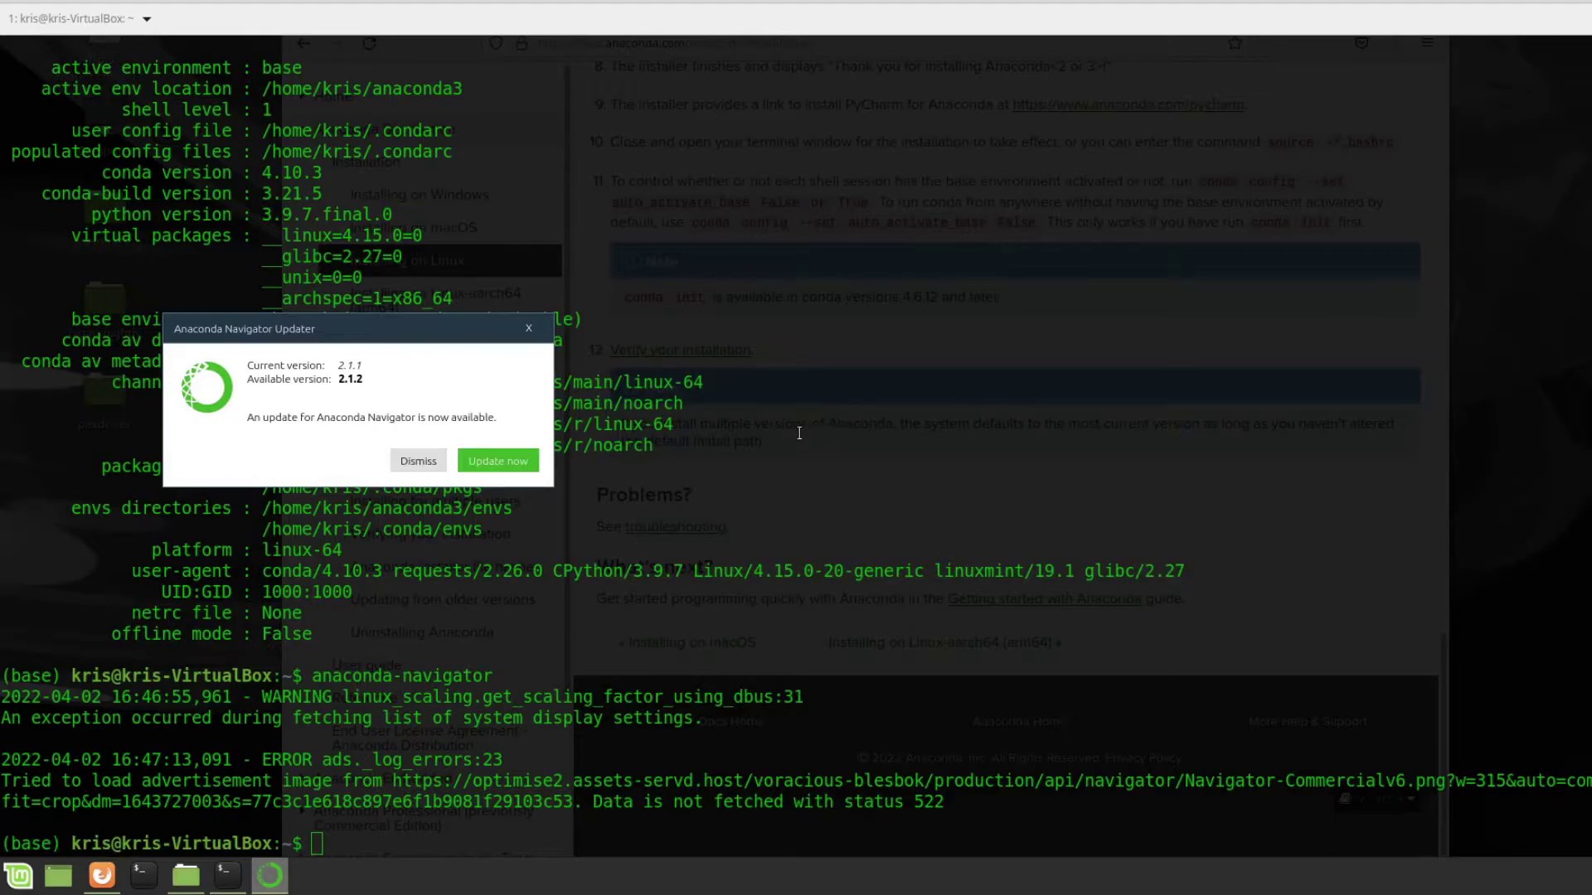
- Install the Anaconda Navigator 2.1.2 update and launch Navigator from the updater
{"action": "left_click", "coordinate": [494, 468]}
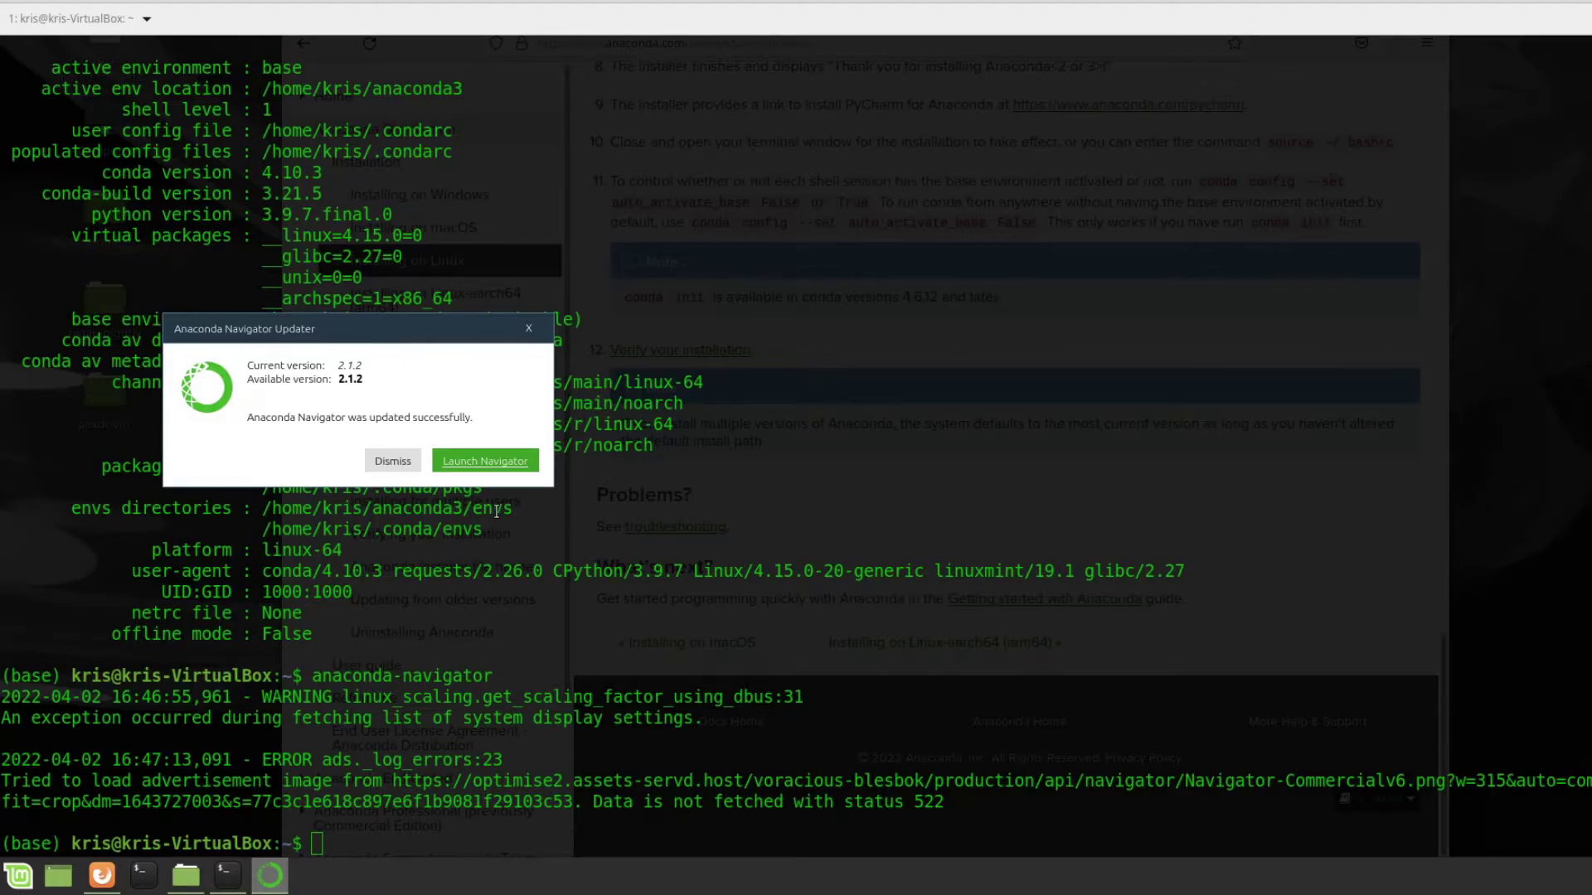
{"action": "left_click", "coordinate": [496, 462]}
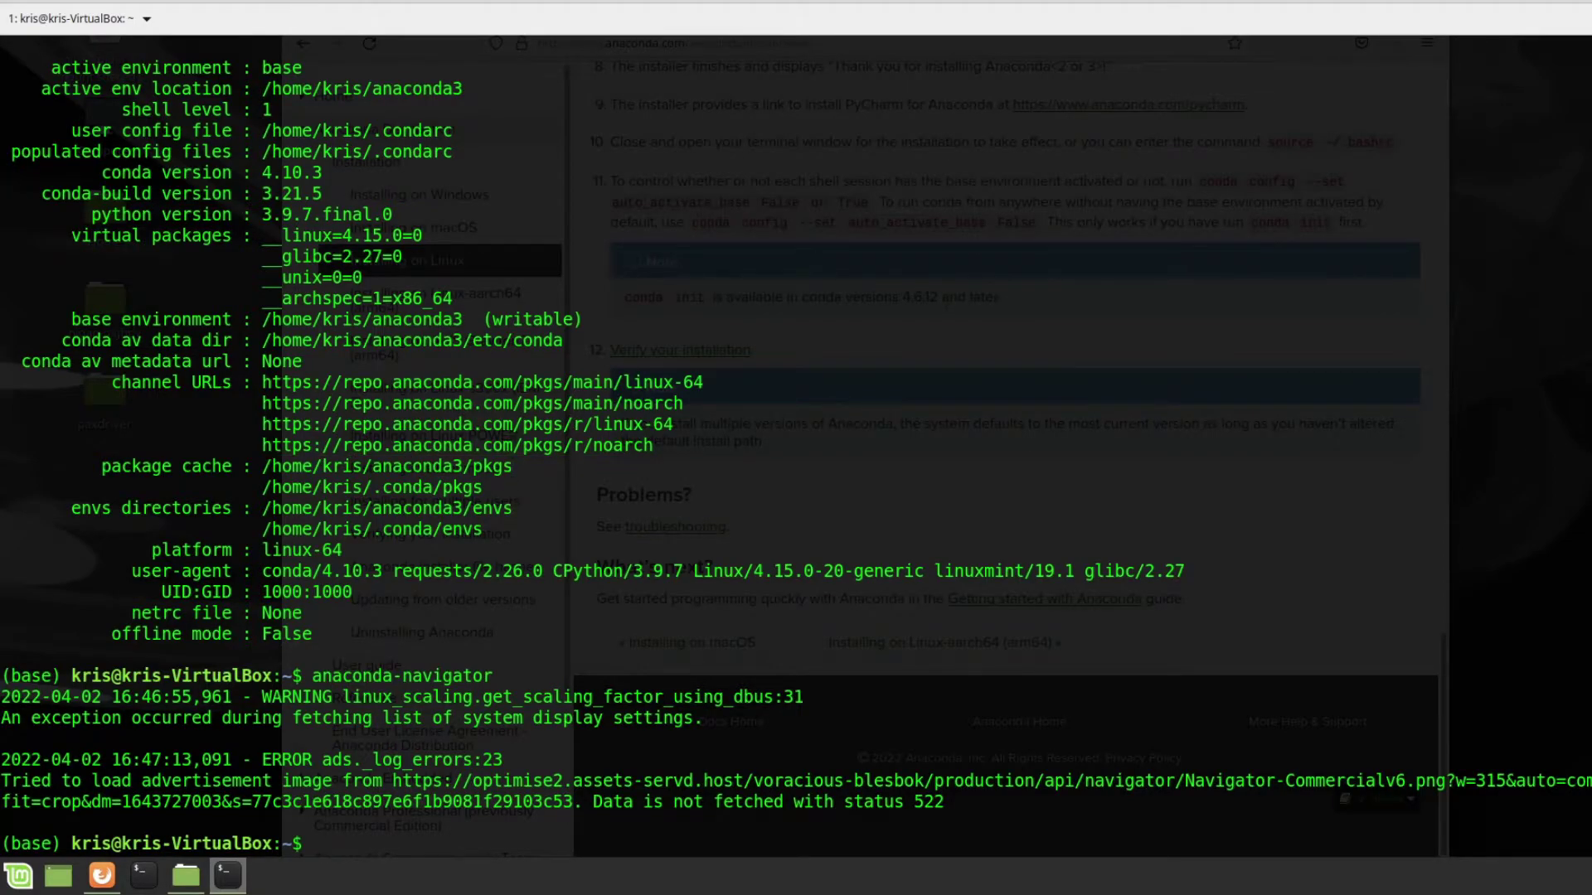
- Try htop and run top in a split terminal to check the running processes, closing the split when done
{"action": "key", "text": "ctrl+shift+e"}
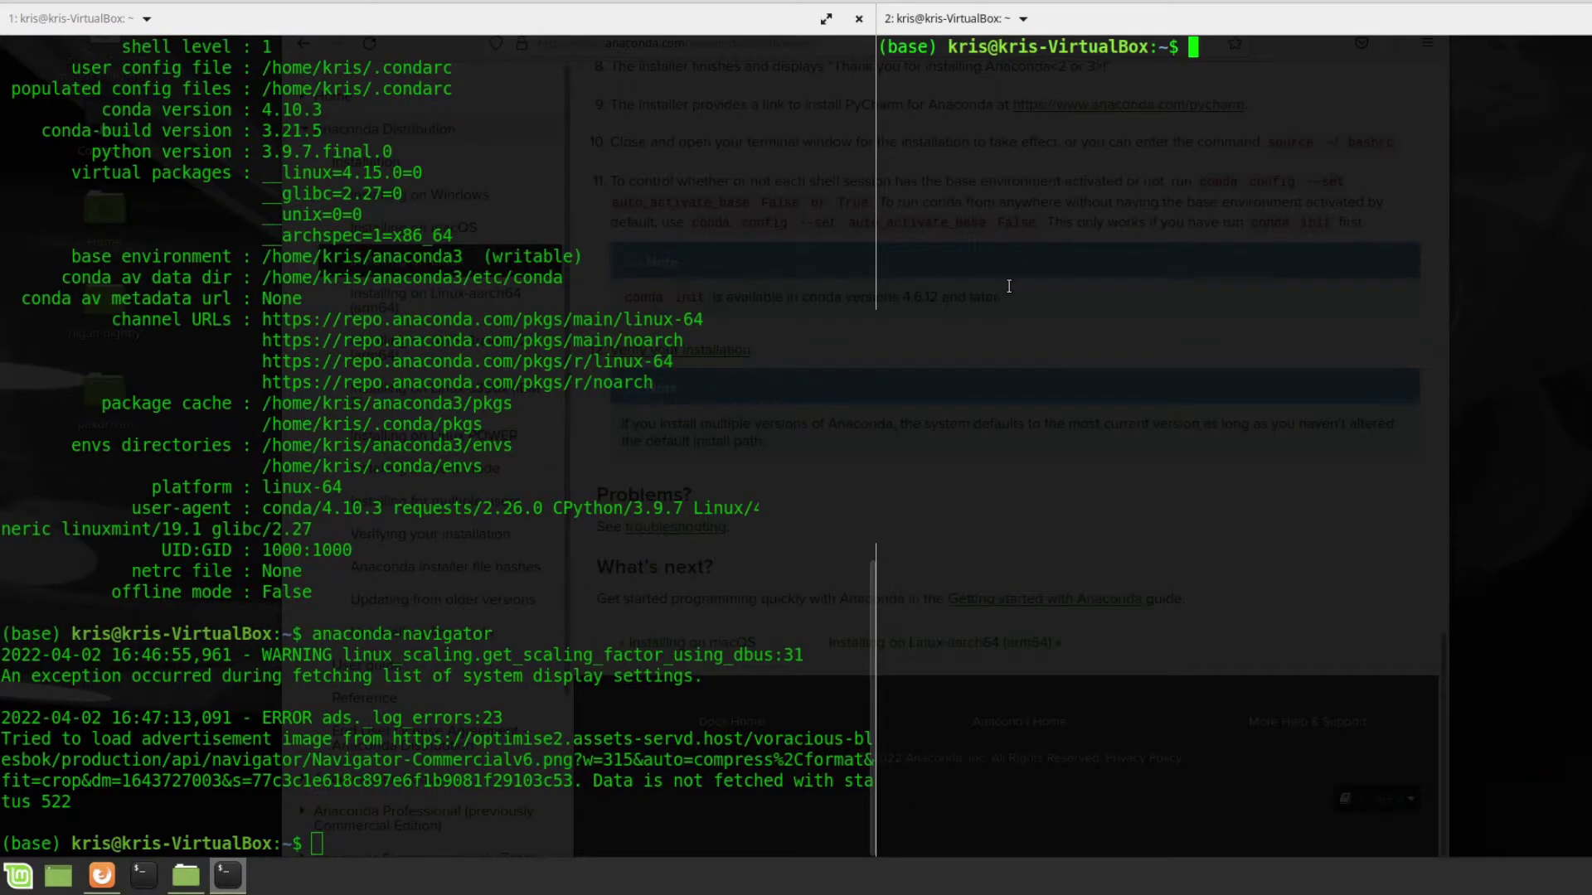
{"action": "type", "text": "htop"}
{"action": "key", "text": "Return"}
{"action": "type", "text": "top"}
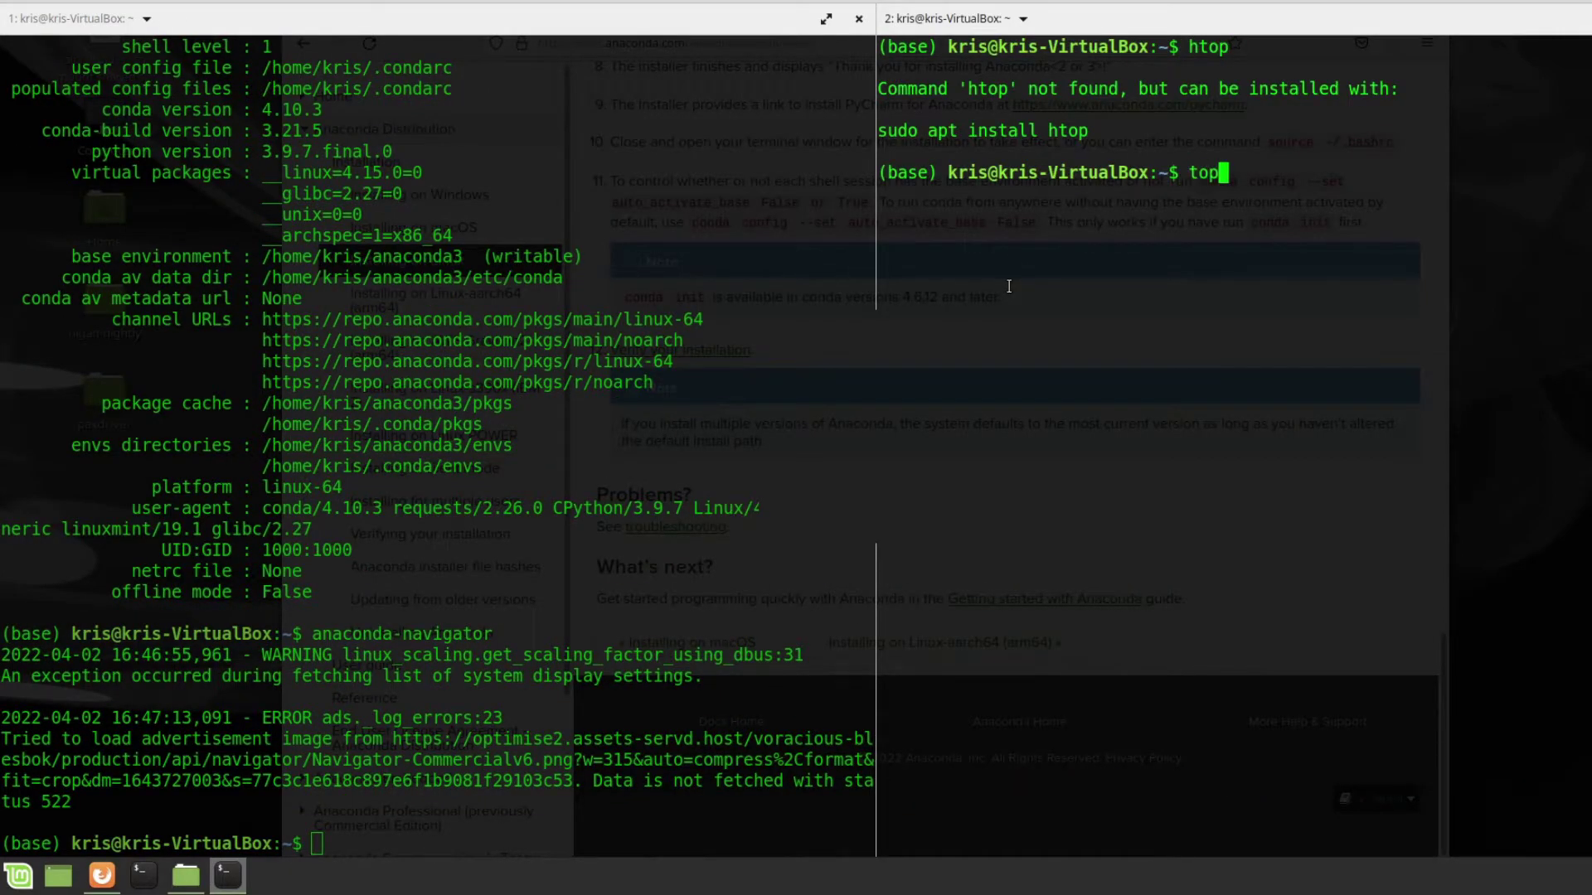
{"action": "key", "text": "Return"}
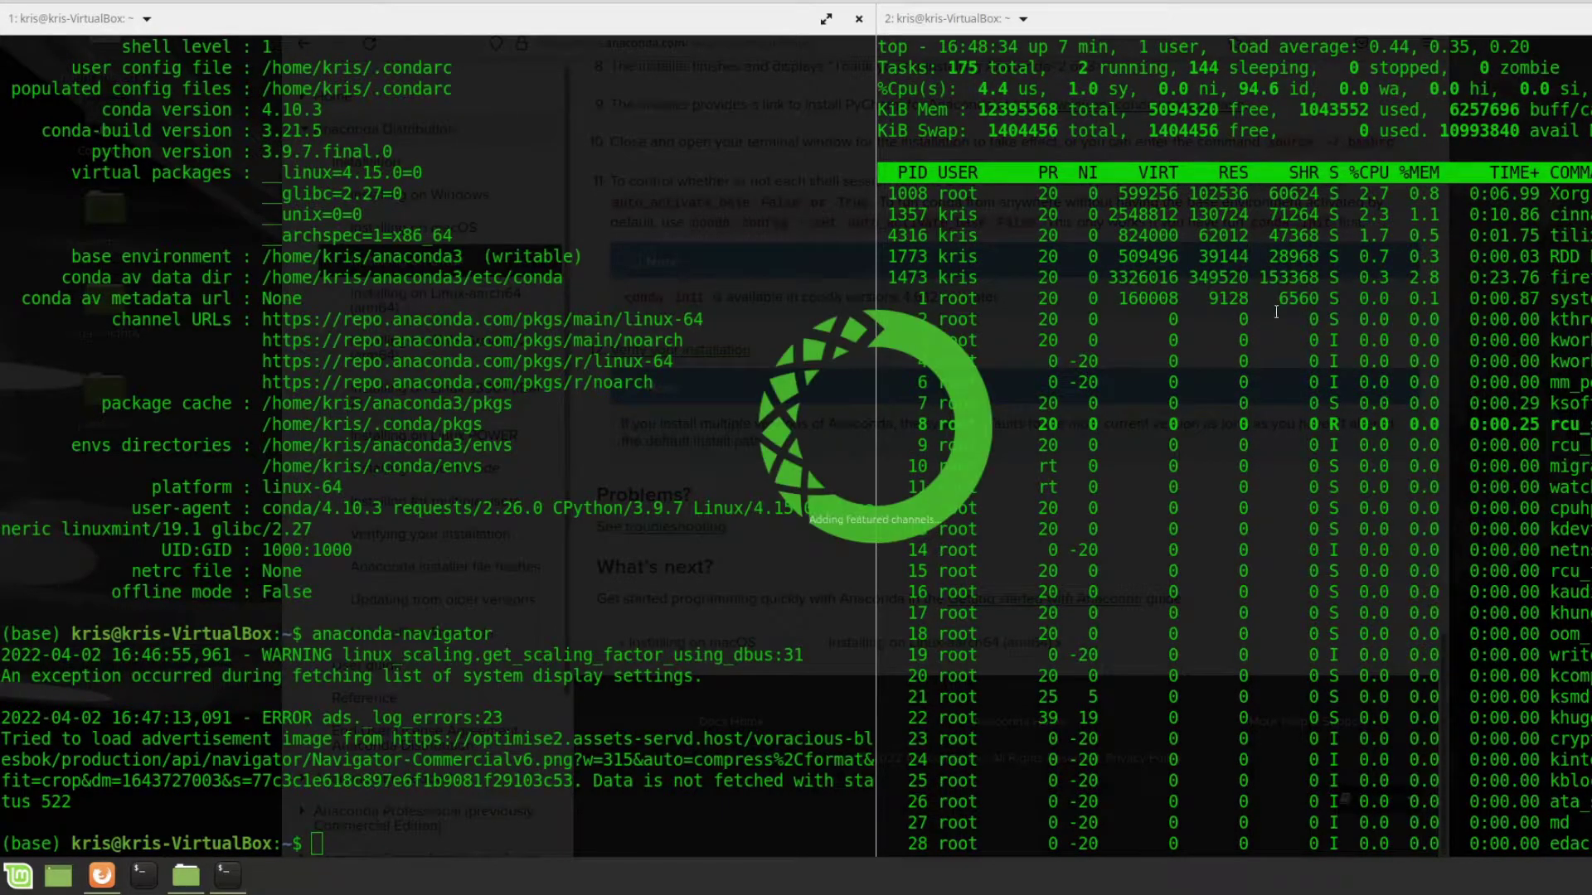
{"action": "key", "text": "q"}
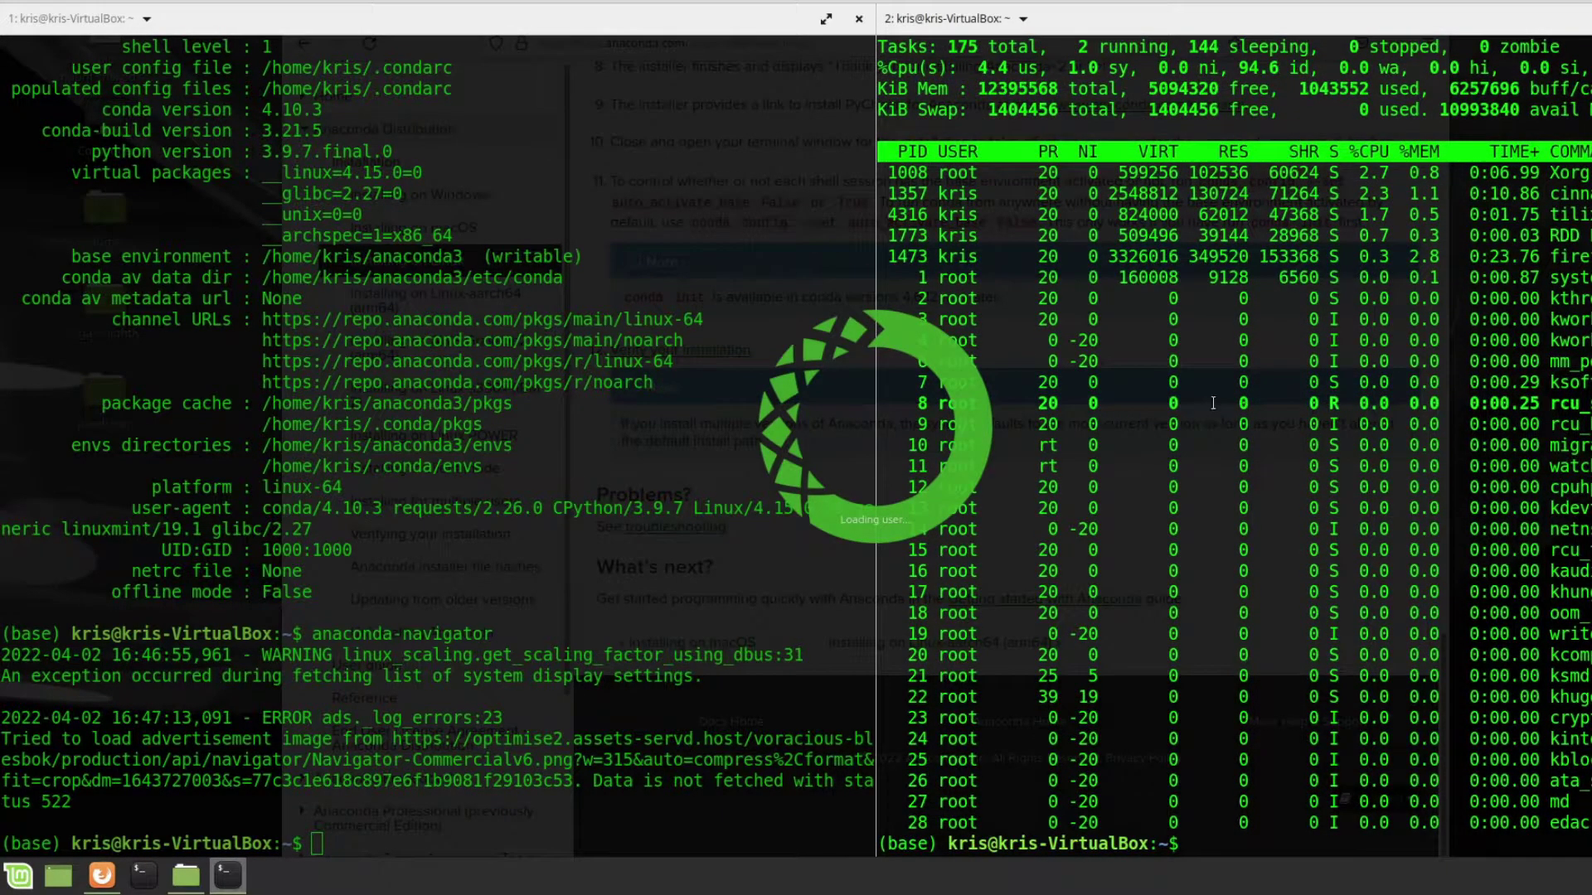
{"action": "key", "text": "ctrl+shift+w"}
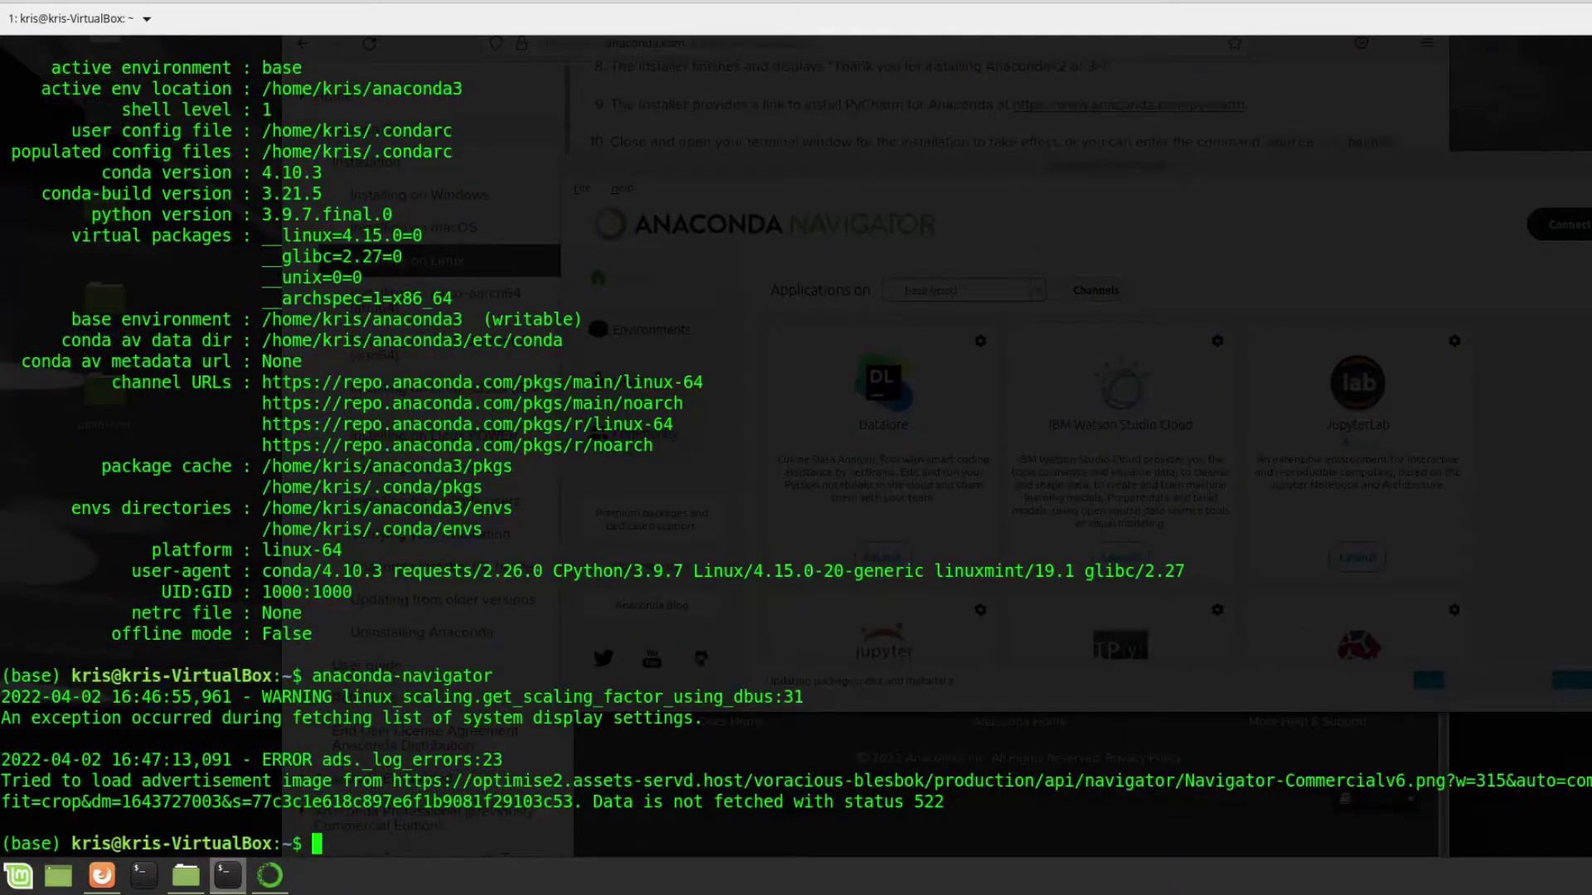
- Maximize Anaconda Navigator, launch Jupyter Notebook from it, and maximize the browser window that opens
{"action": "left_click", "coordinate": [269, 875]}
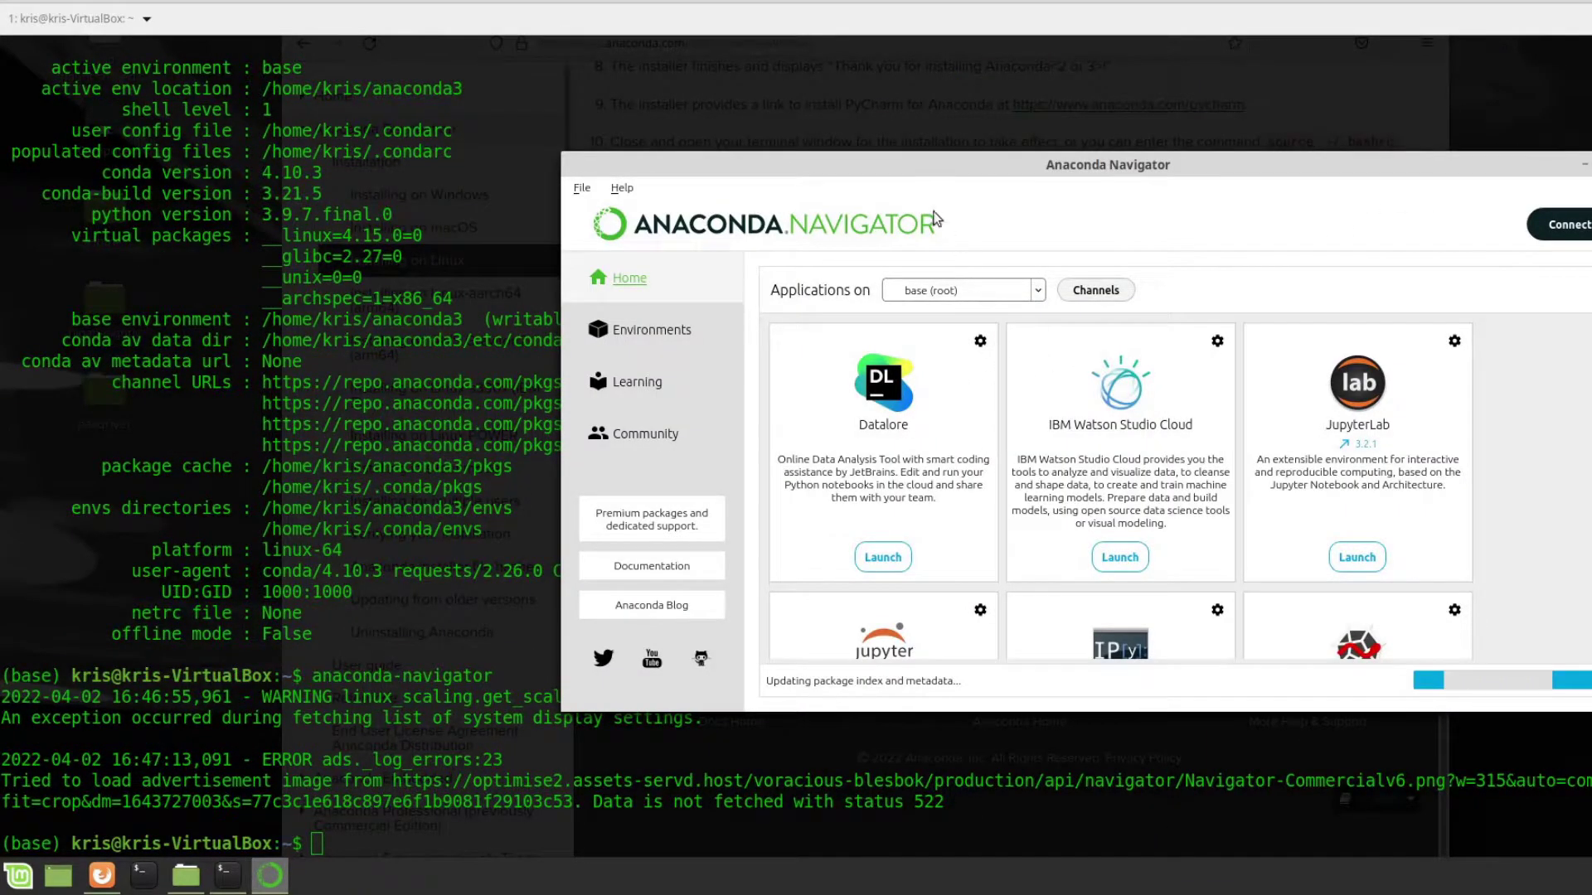
{"action": "double_click", "coordinate": [952, 163]}
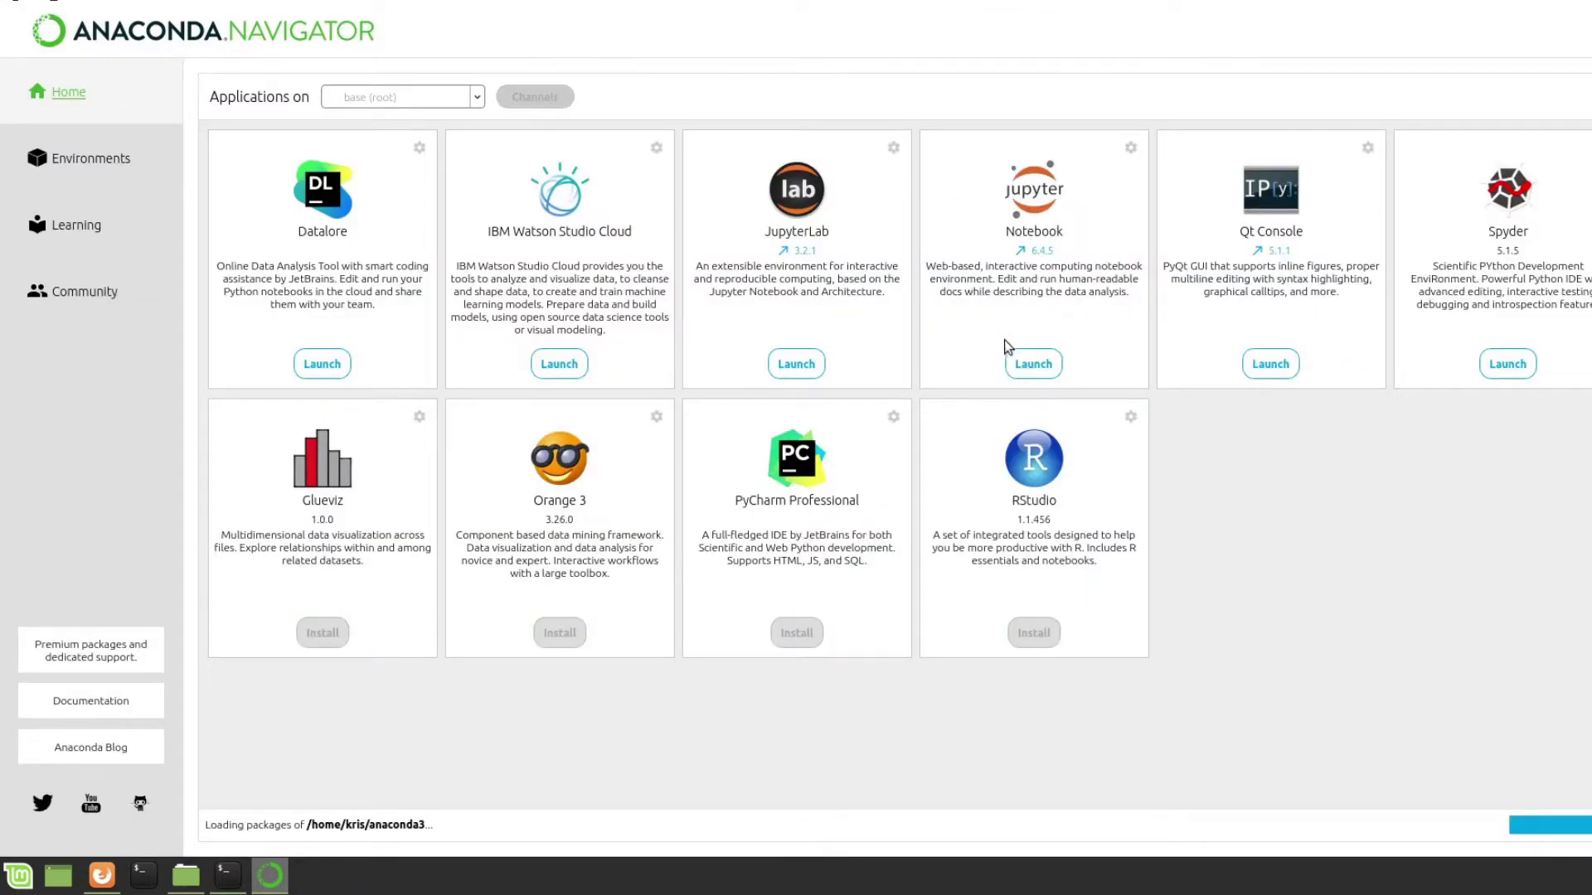
{"action": "left_click", "coordinate": [1033, 364]}
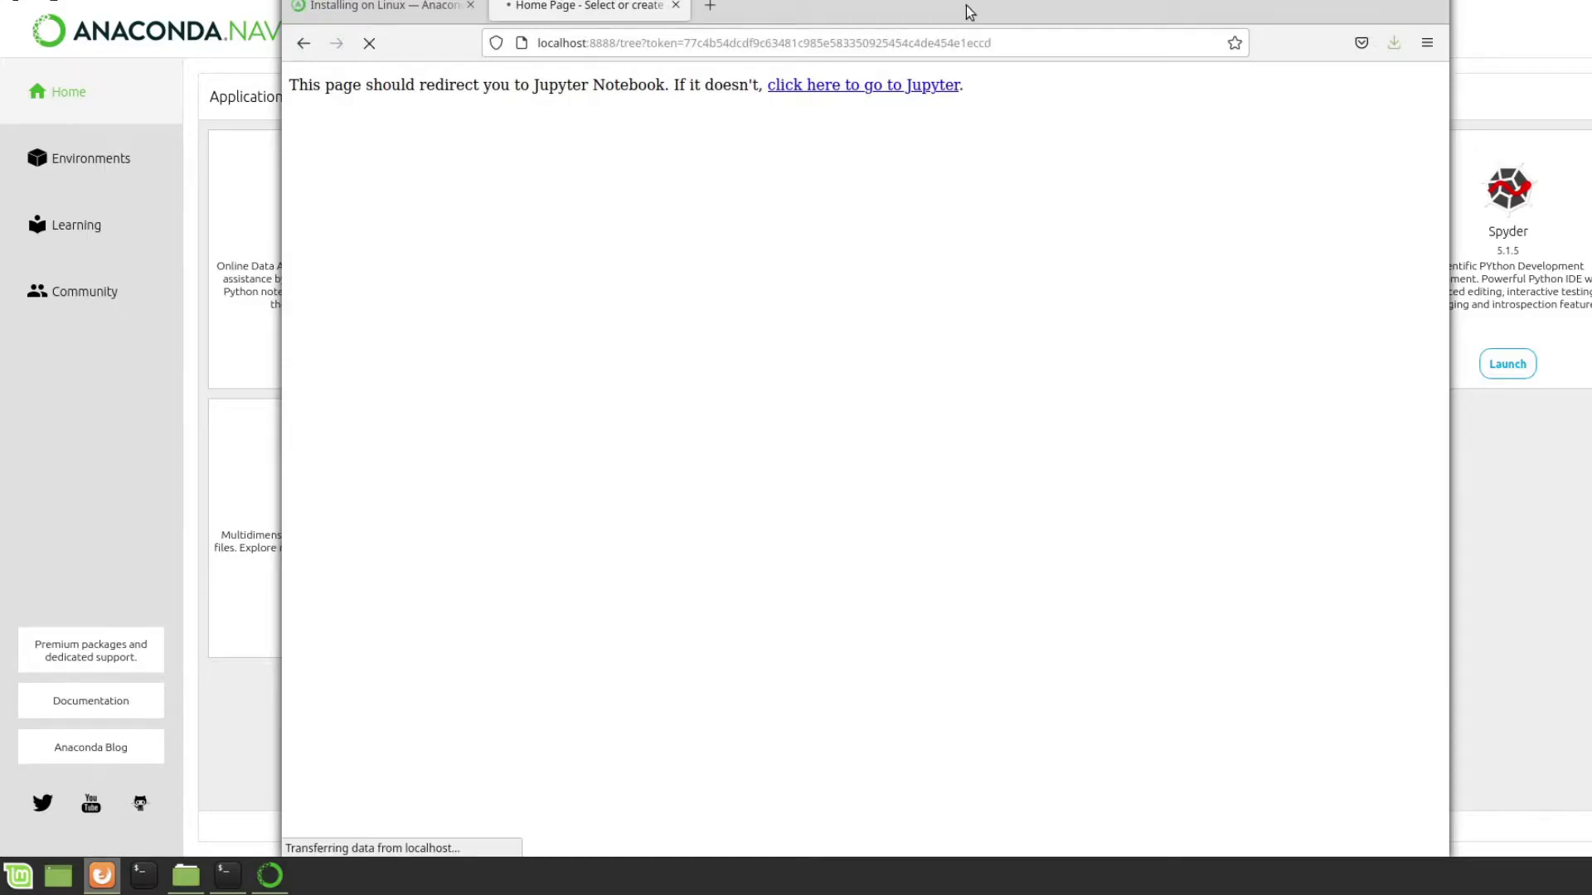
{"action": "double_click", "coordinate": [983, 19]}
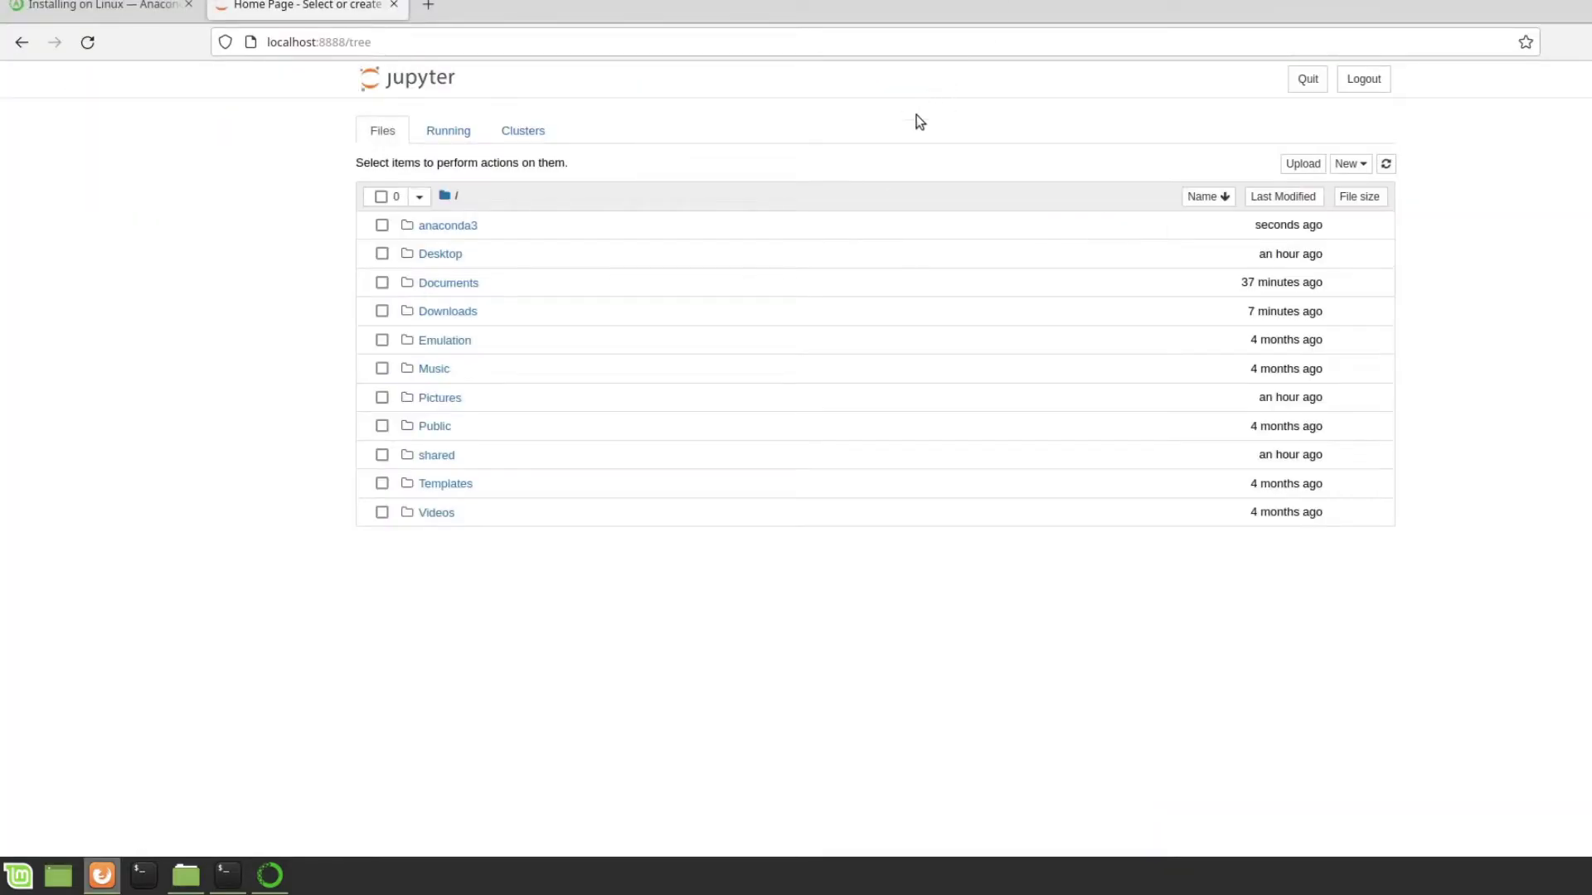
- View Jupyter's running processes and return to the file list to open the Documents/code folder
{"action": "left_click", "coordinate": [450, 132]}
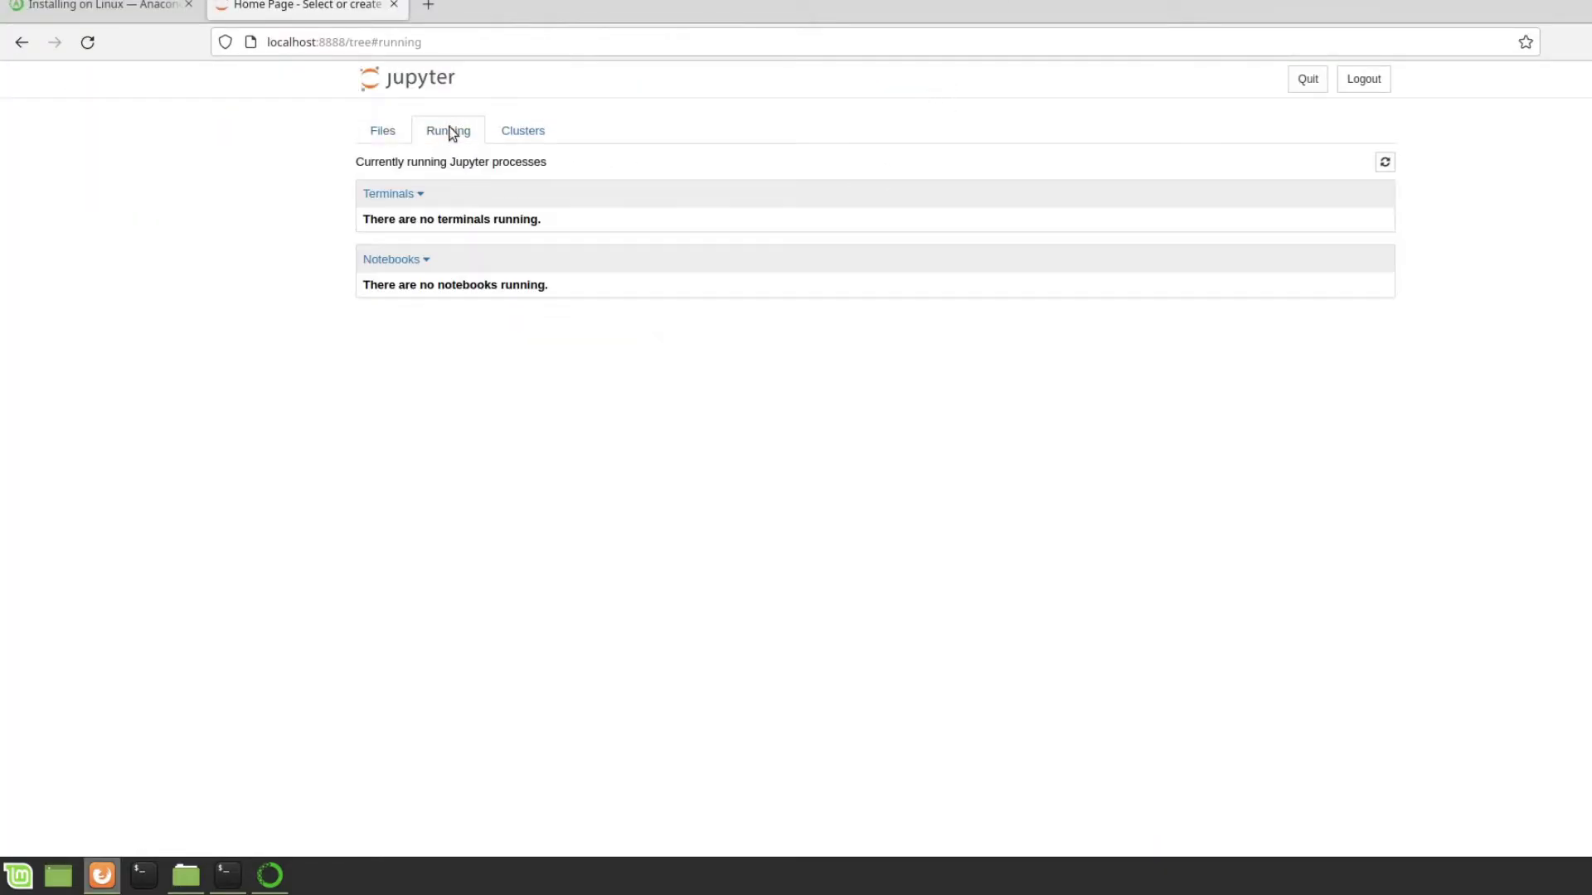
{"action": "left_click", "coordinate": [385, 140]}
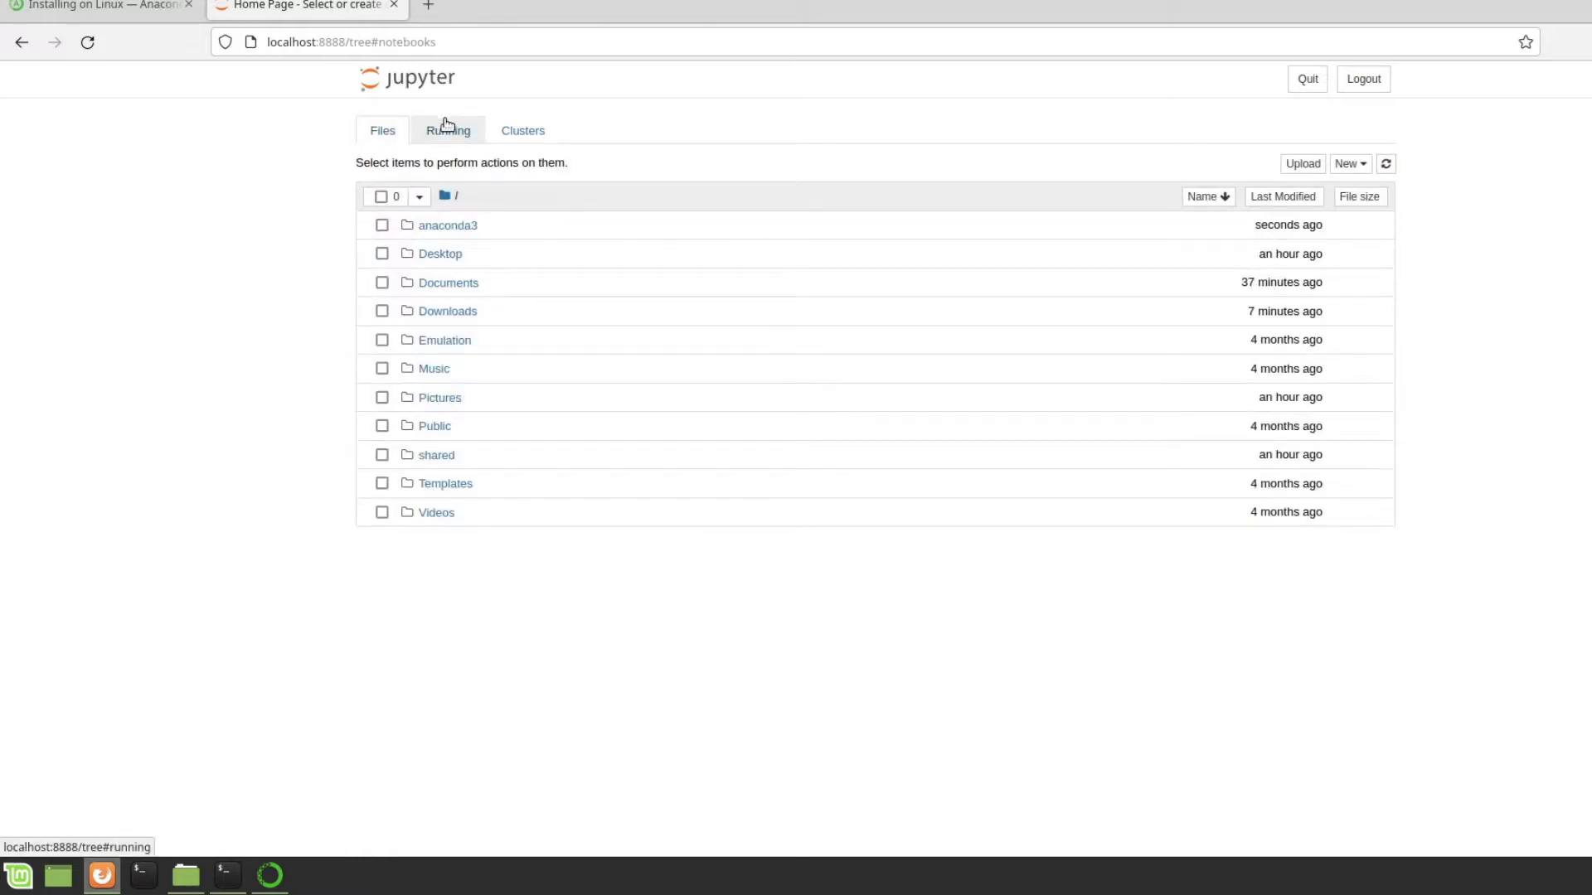
{"action": "left_click", "coordinate": [451, 284]}
{"action": "left_click", "coordinate": [428, 257]}
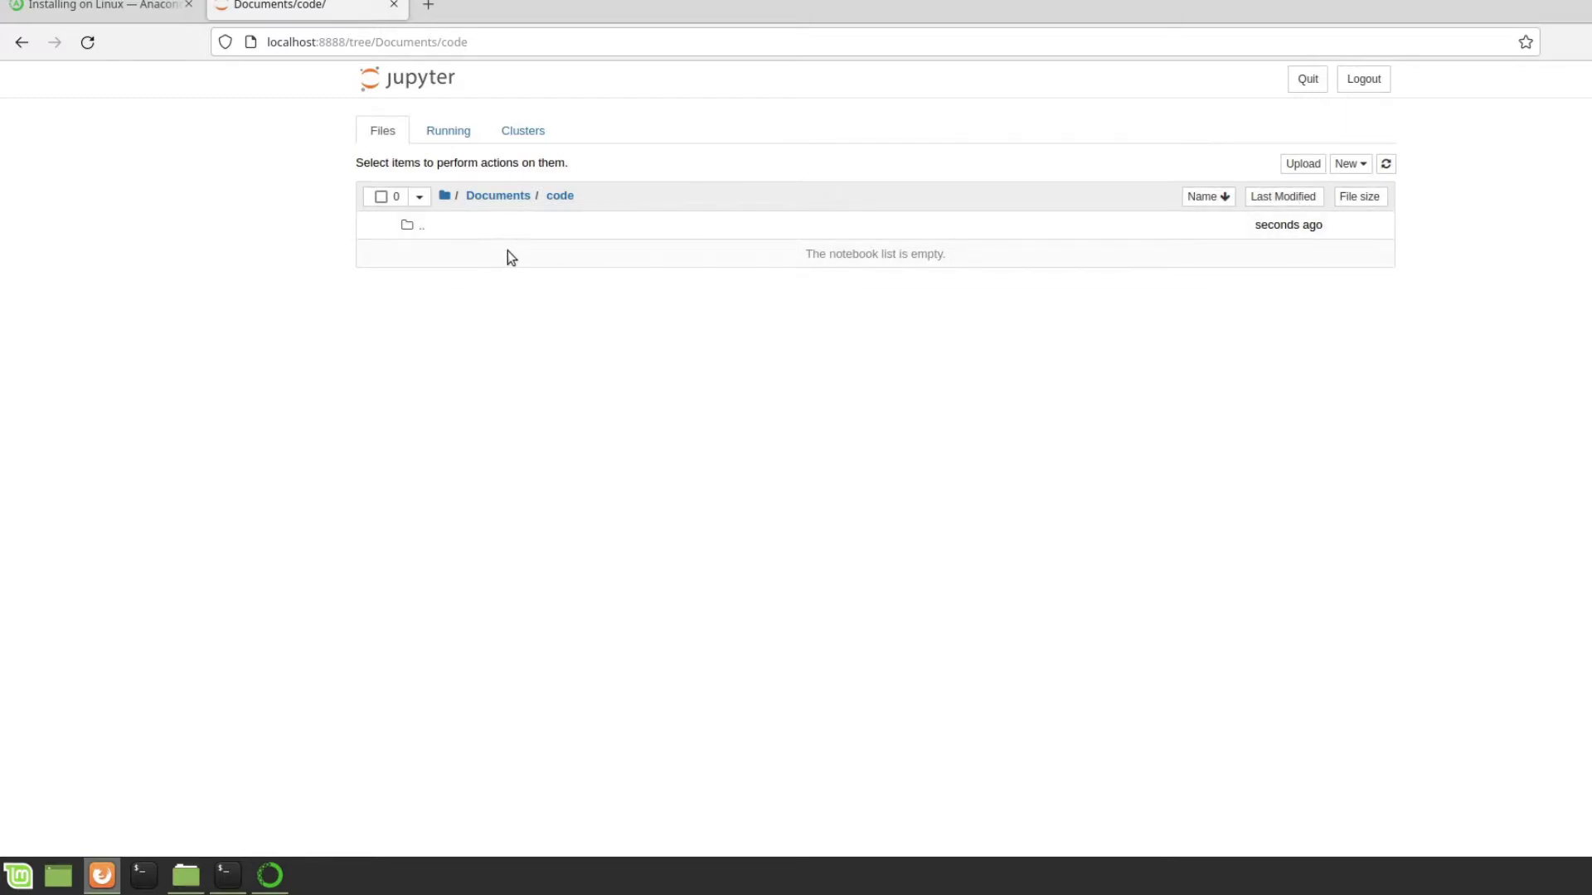
{"action": "key", "text": "super+Down"}
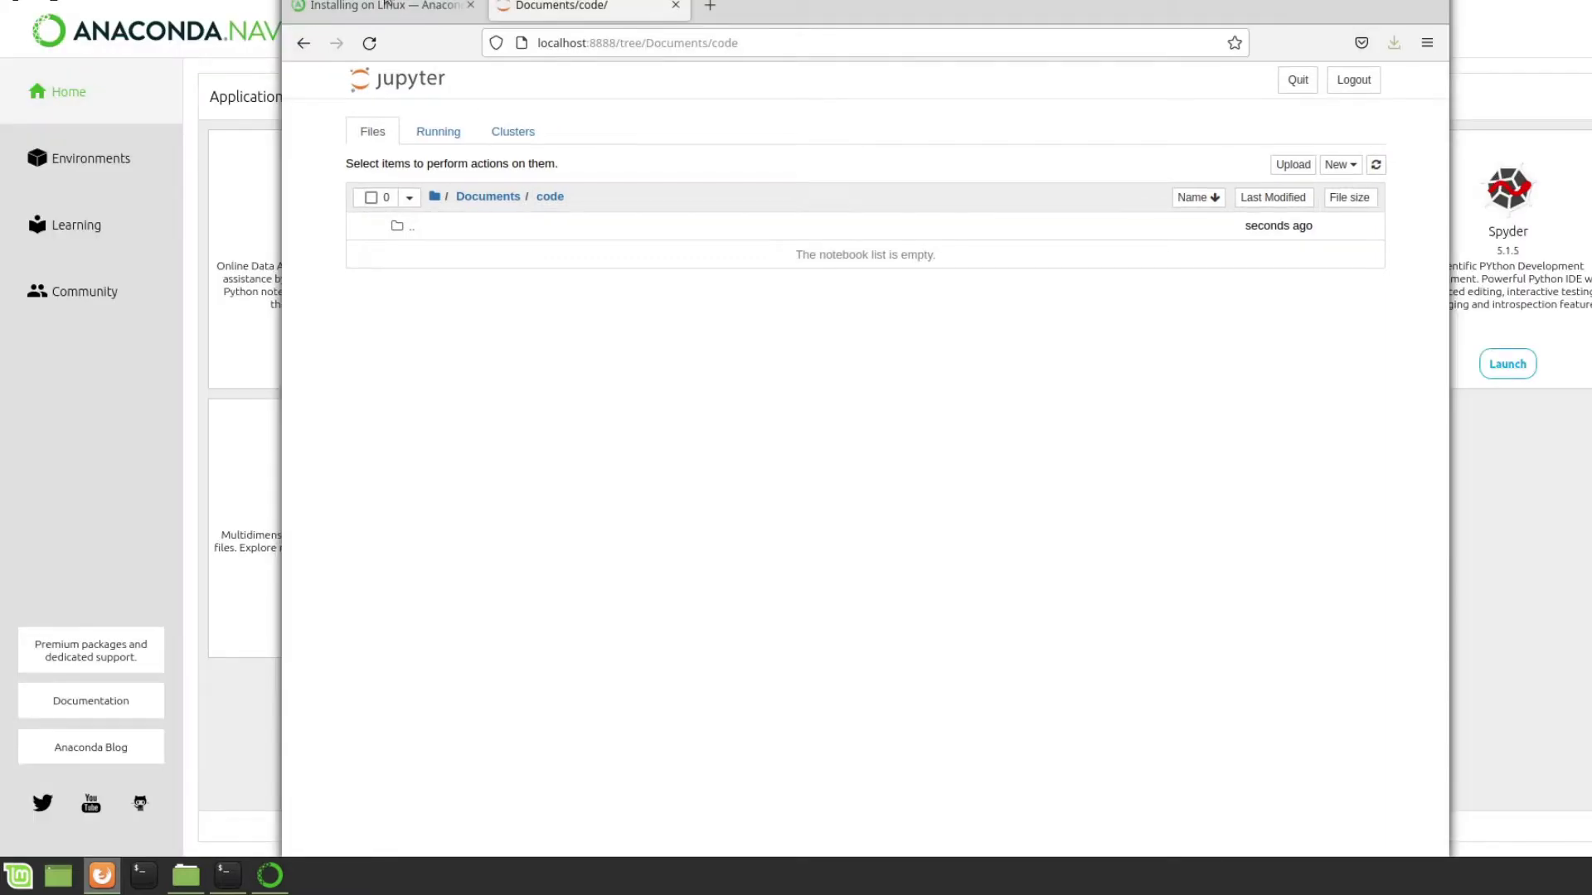
{"action": "key", "text": "alt+Tab"}
{"action": "key", "text": "super+Down"}
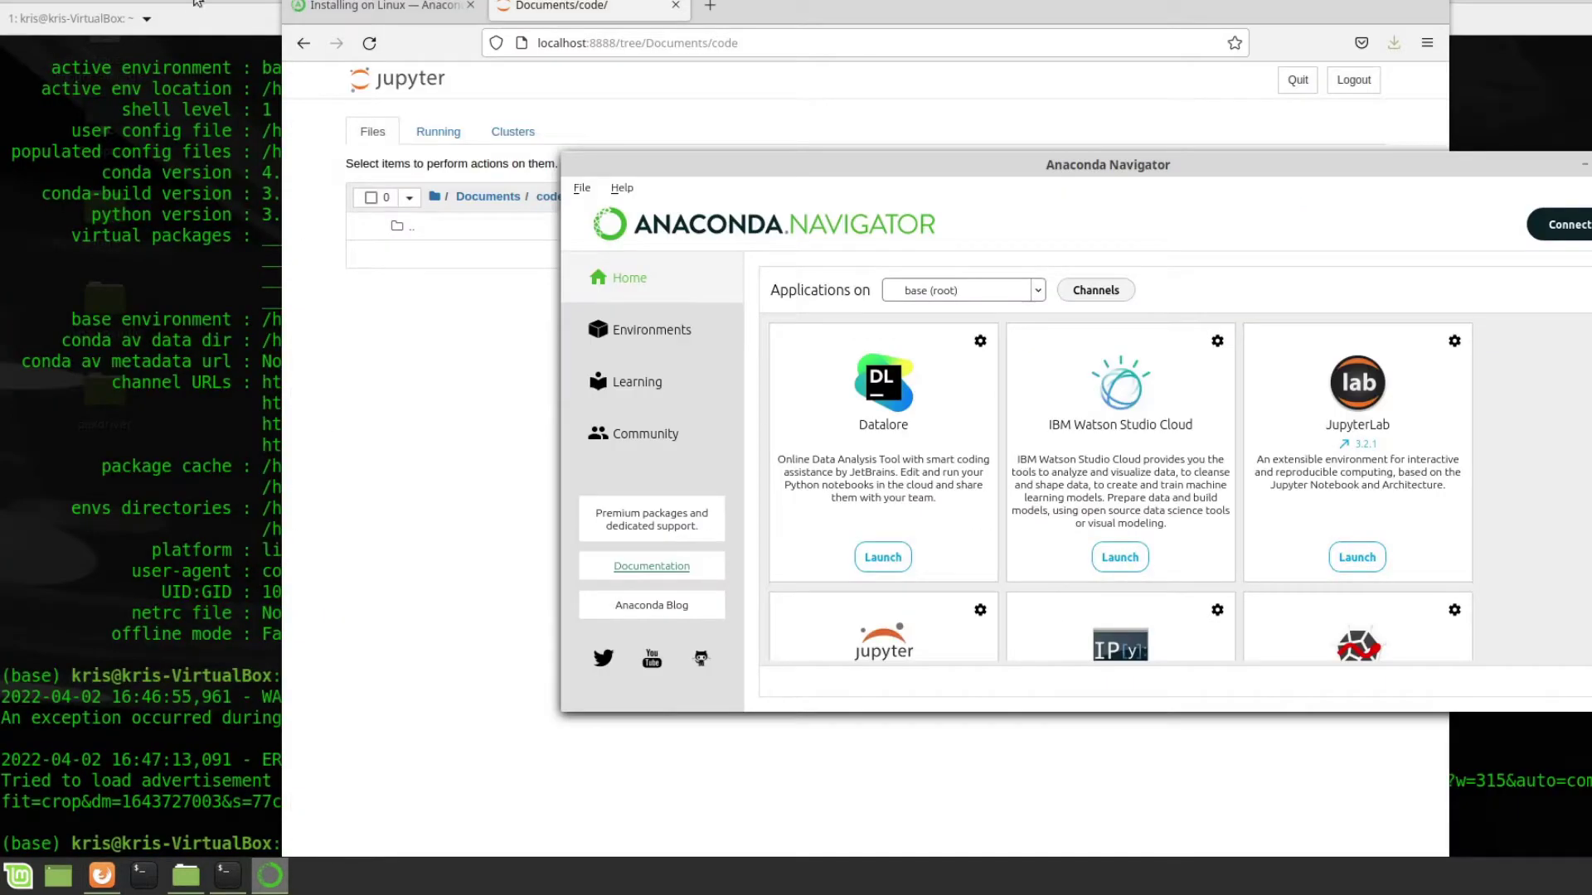
{"action": "left_click", "coordinate": [167, 101]}
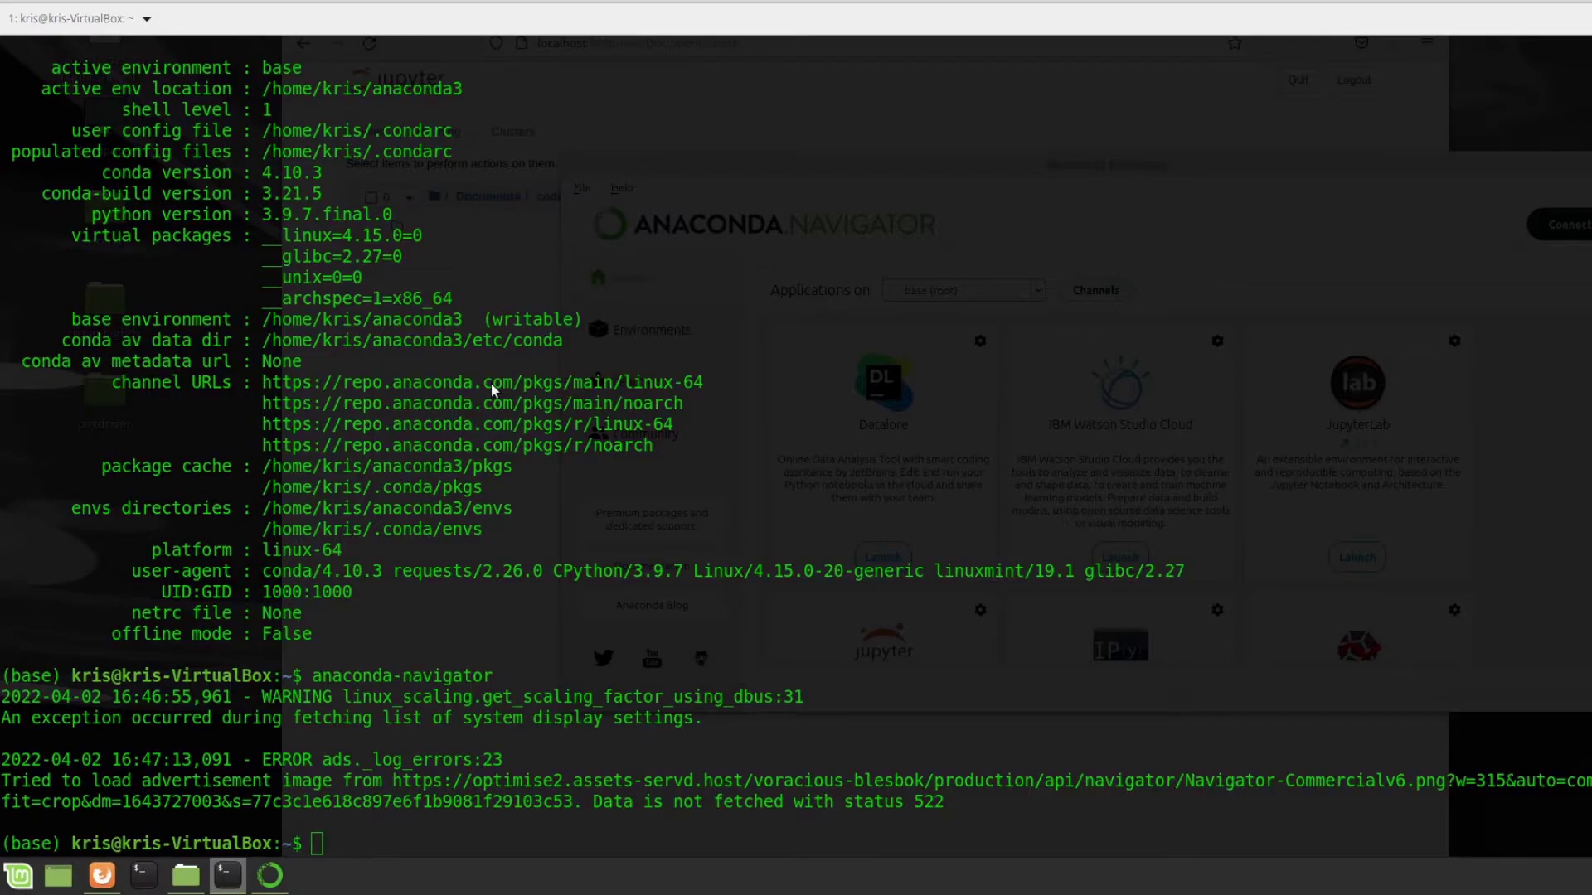
{"action": "key", "text": "alt+Tab"}
{"action": "double_click", "coordinate": [798, 170]}
{"action": "key", "text": "alt+Tab"}
{"action": "key", "text": "alt+Tab"}
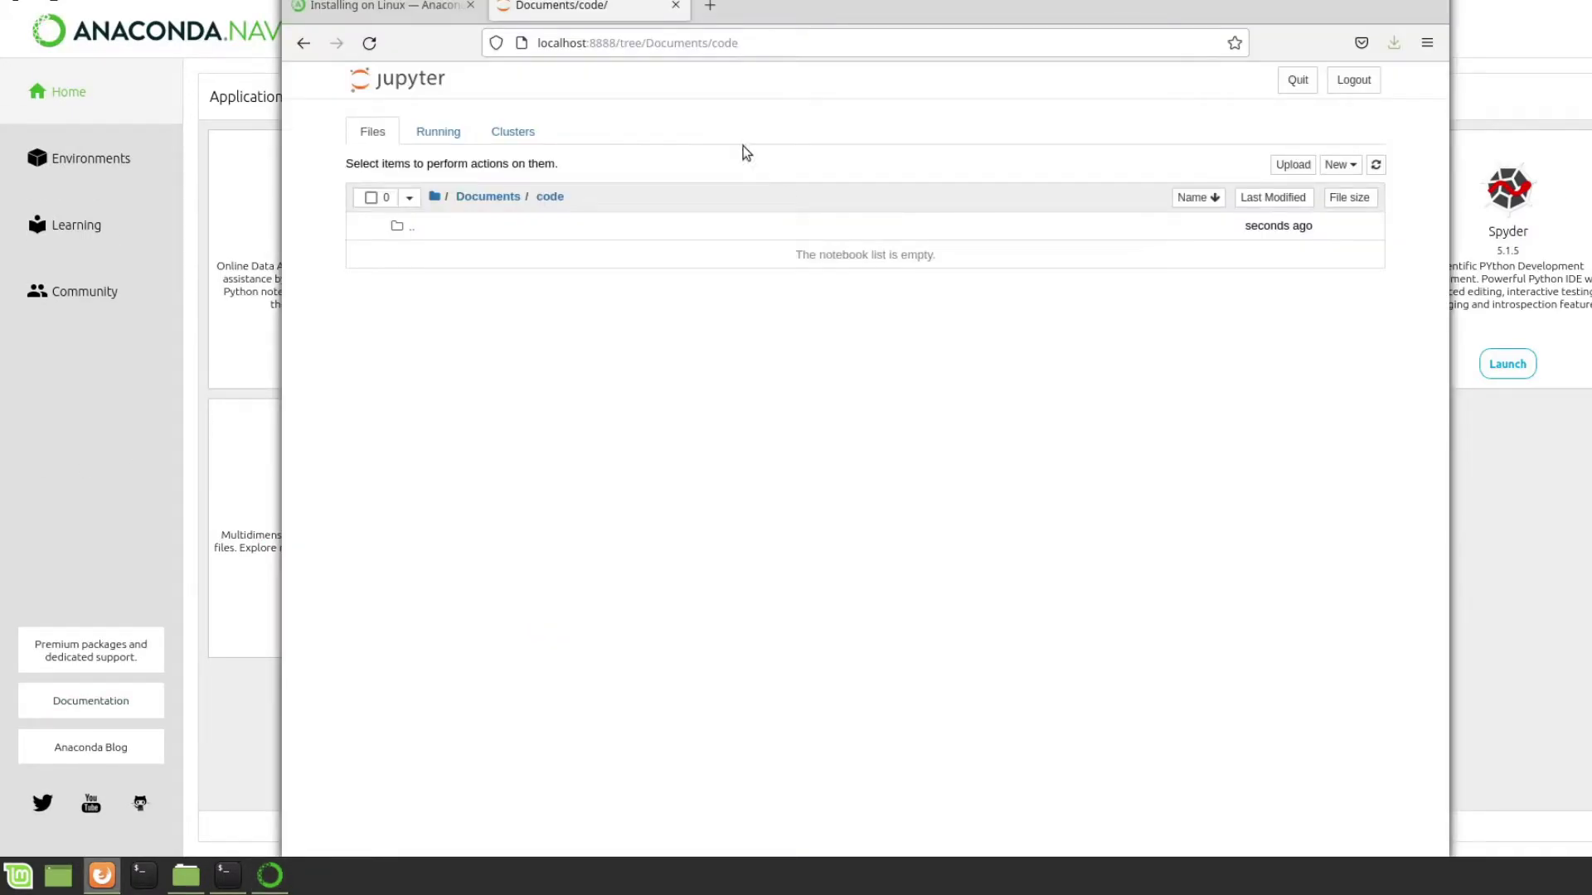
{"action": "key", "text": "super+Up"}
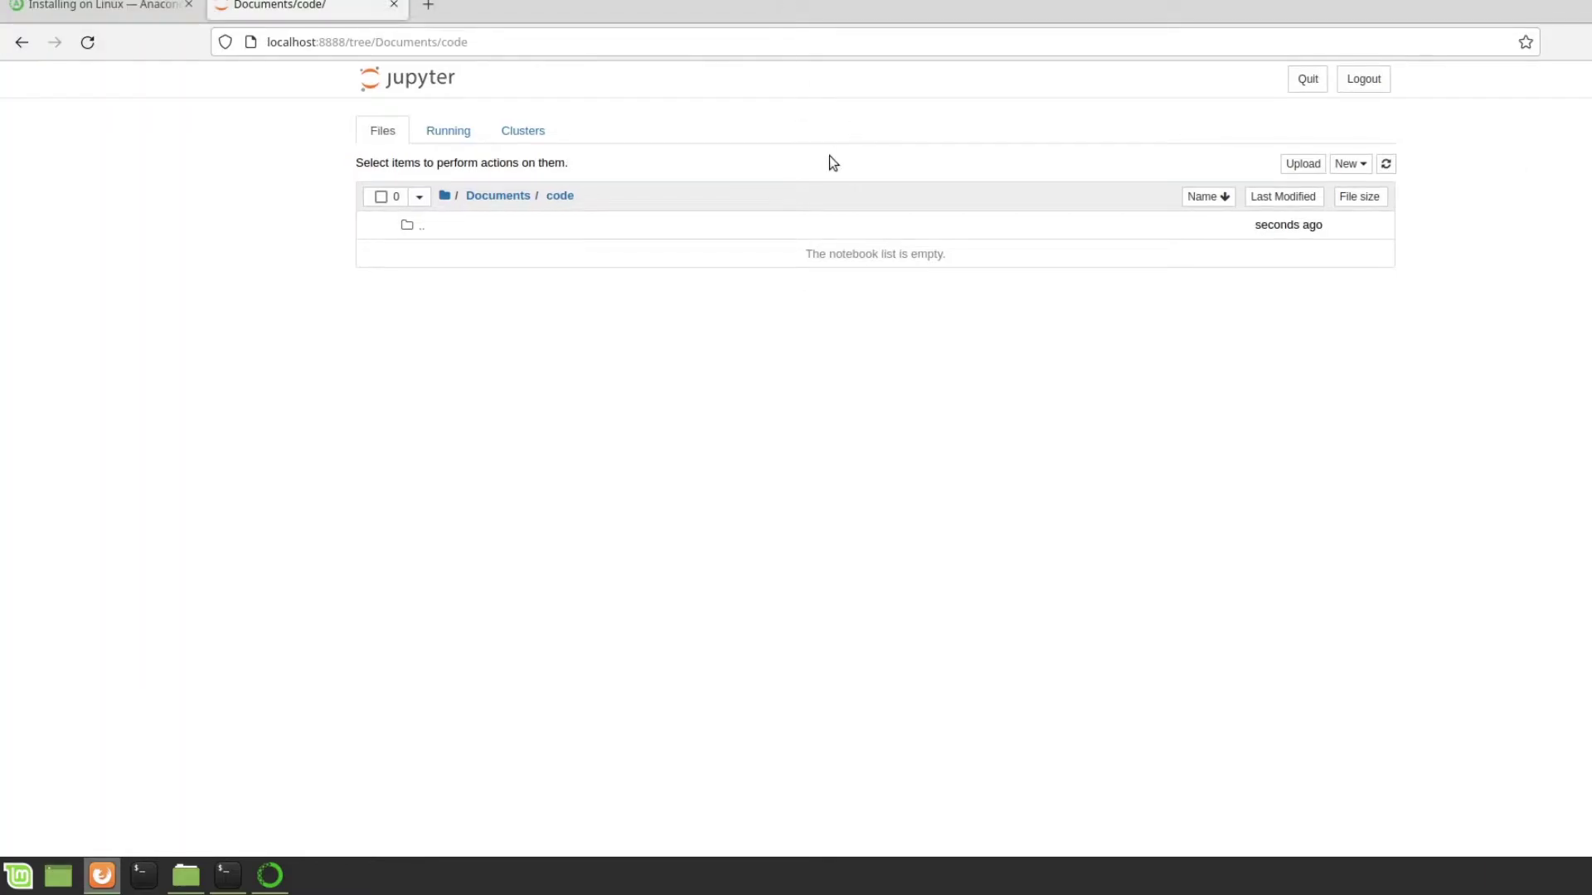
- In the file manager on the adjacent workspace, create a folder named python inside Documents/code and return to Jupyter
{"action": "key", "text": "ctrl+alt+Right"}
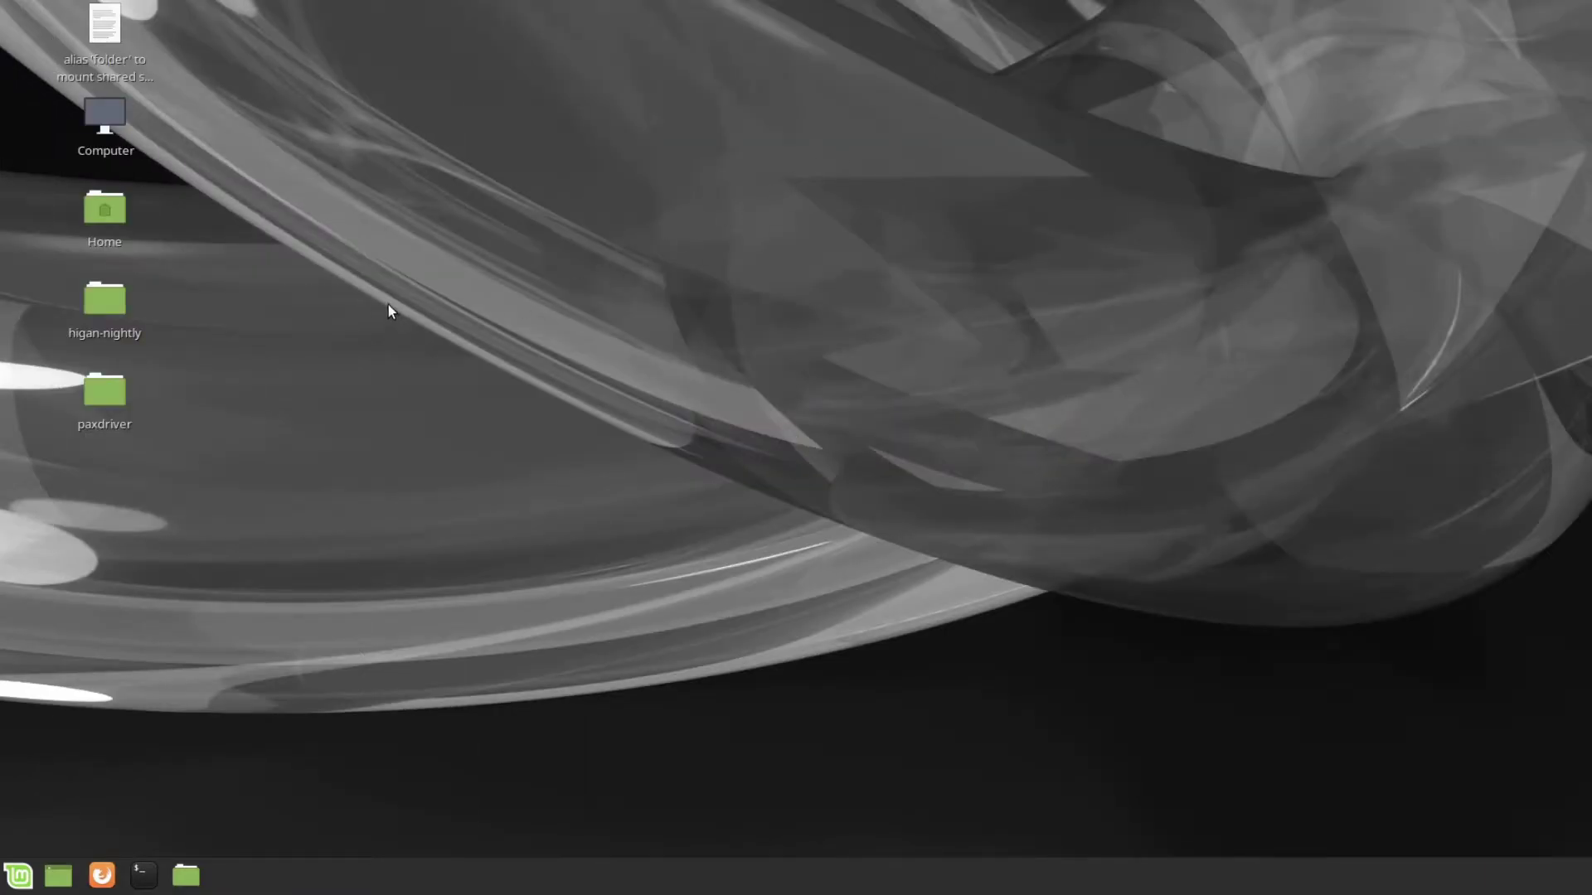
{"action": "double_click", "coordinate": [112, 212]}
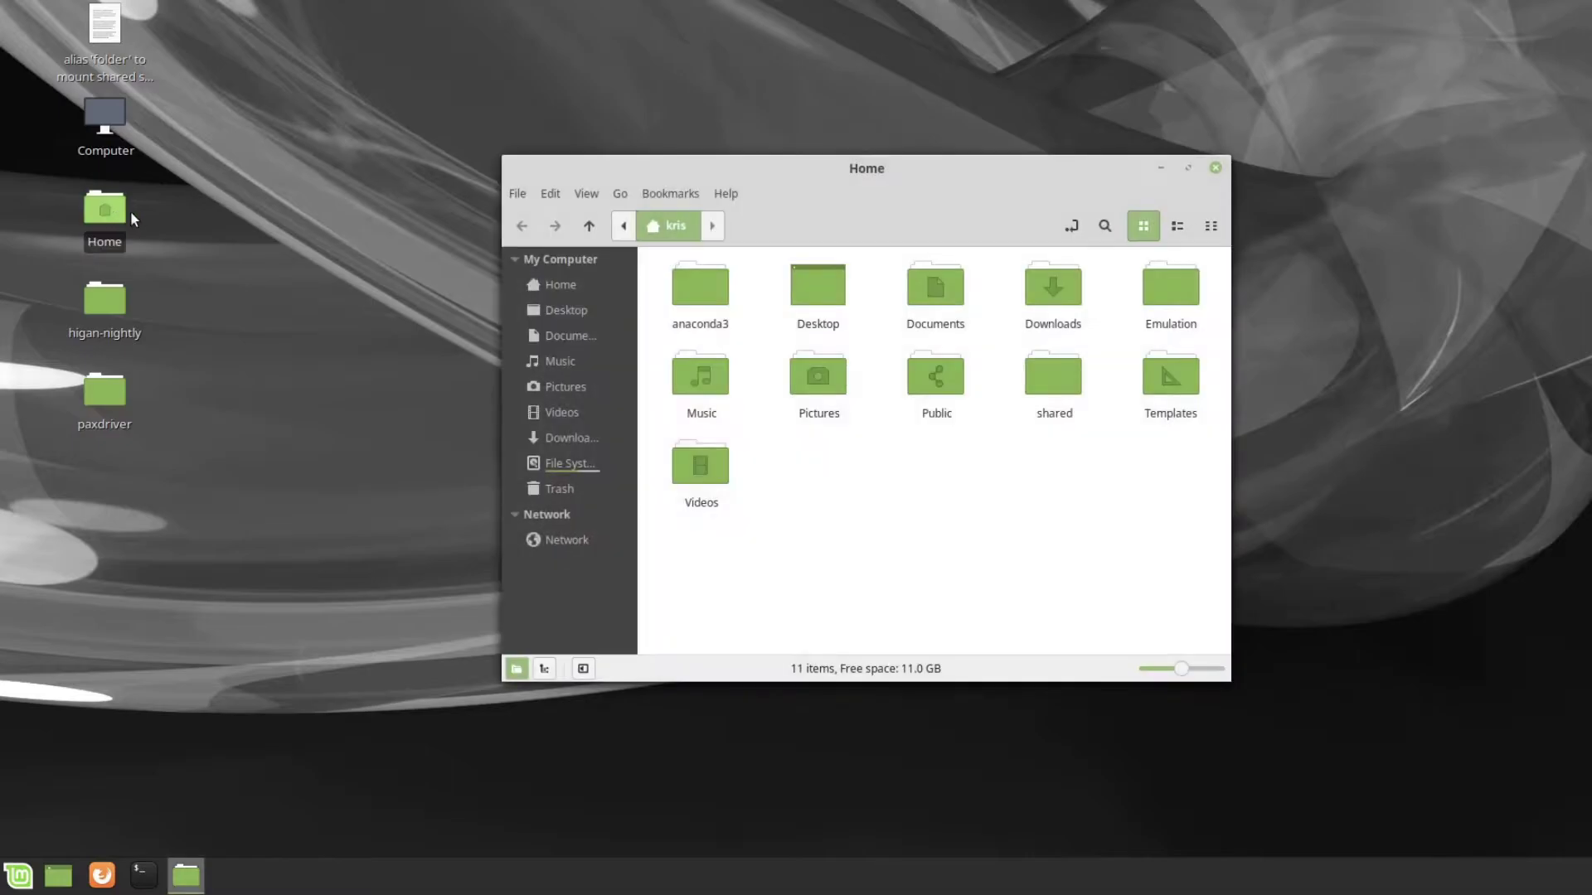
{"action": "double_click", "coordinate": [953, 302]}
{"action": "double_click", "coordinate": [710, 295]}
{"action": "right_click", "coordinate": [788, 340]}
{"action": "left_click", "coordinate": [911, 356]}
{"action": "type", "text": "python"}
{"action": "key", "text": "Return"}
{"action": "key", "text": "alt+Tab"}
{"action": "key", "text": "ctrl+alt+Left"}
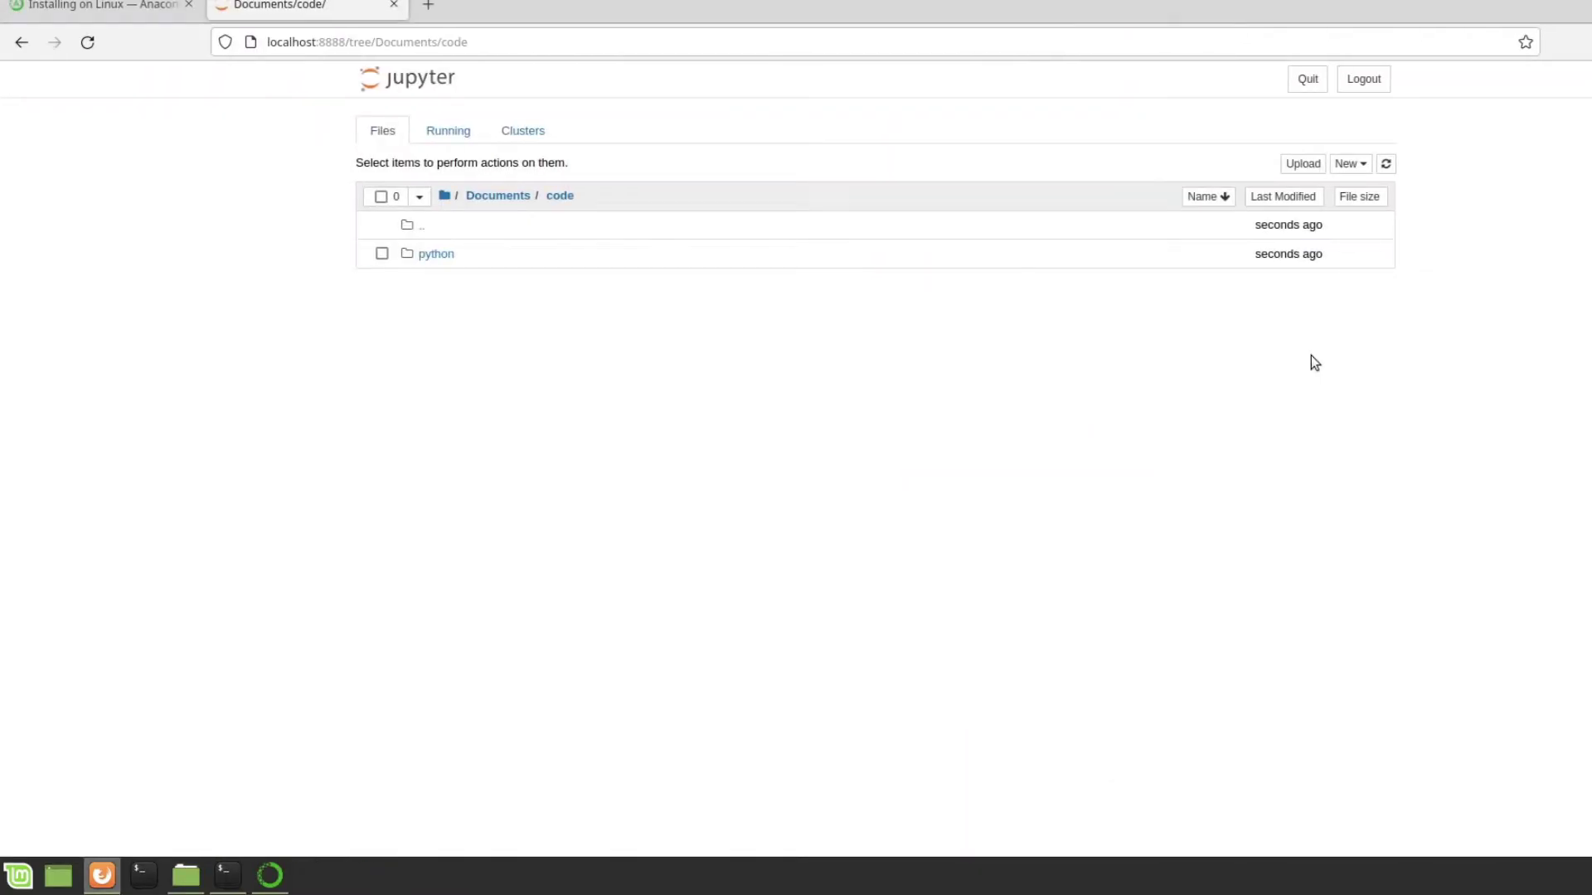
- Look inside the python folder, return to Documents/code, and select the python folder
{"action": "left_click", "coordinate": [431, 254]}
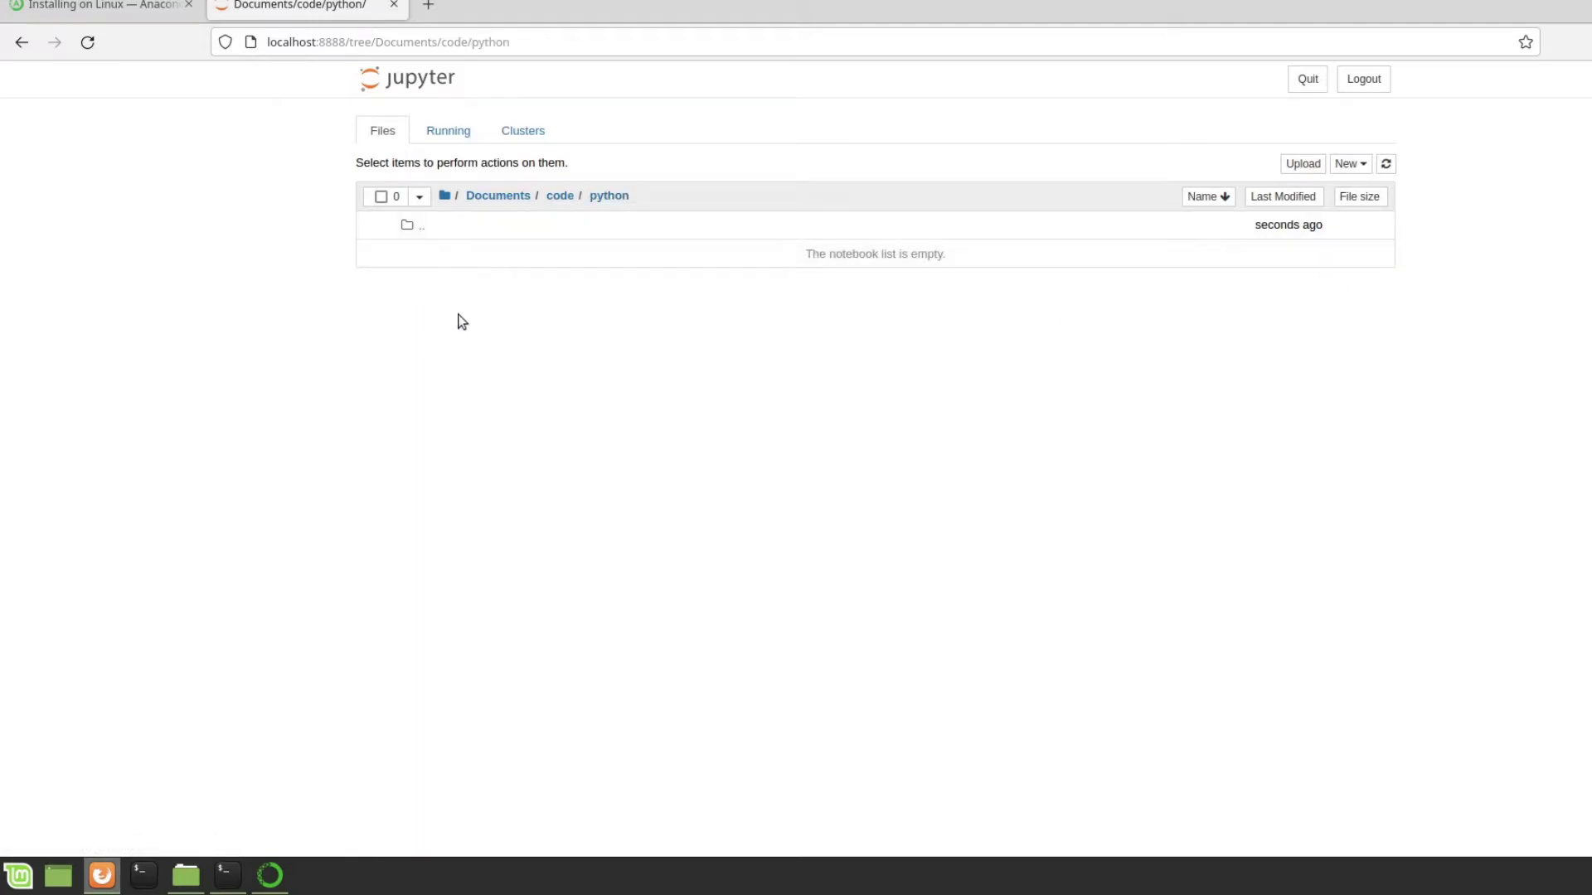
{"action": "key", "text": "alt+Left"}
{"action": "left_click", "coordinate": [381, 254]}
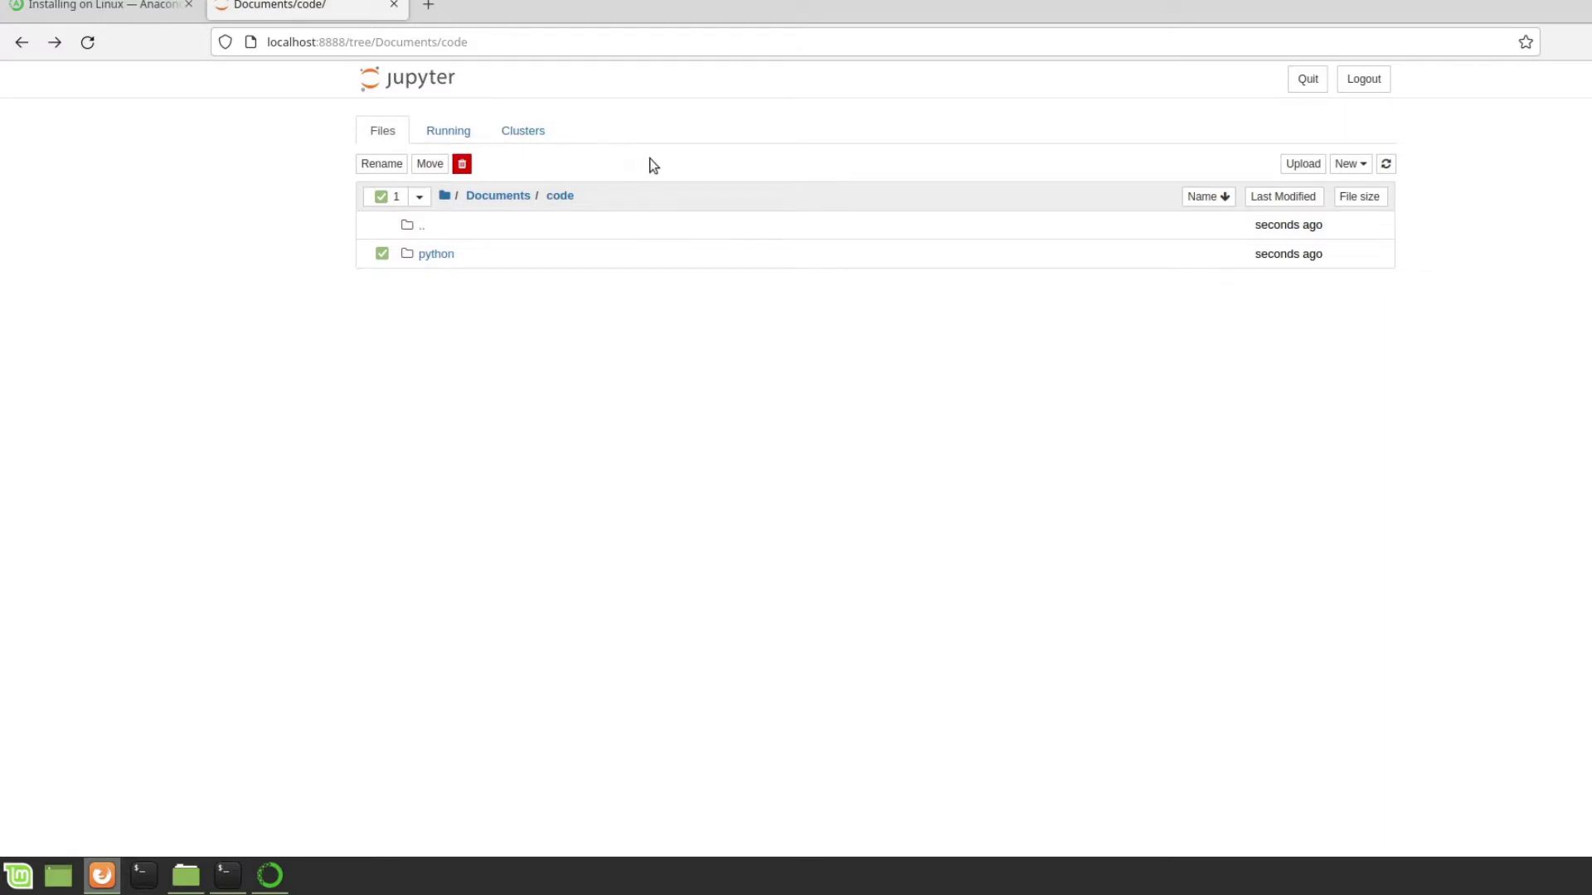
- Shut down the Jupyter Notebook server and close its browser tab
{"action": "left_click", "coordinate": [1311, 89]}
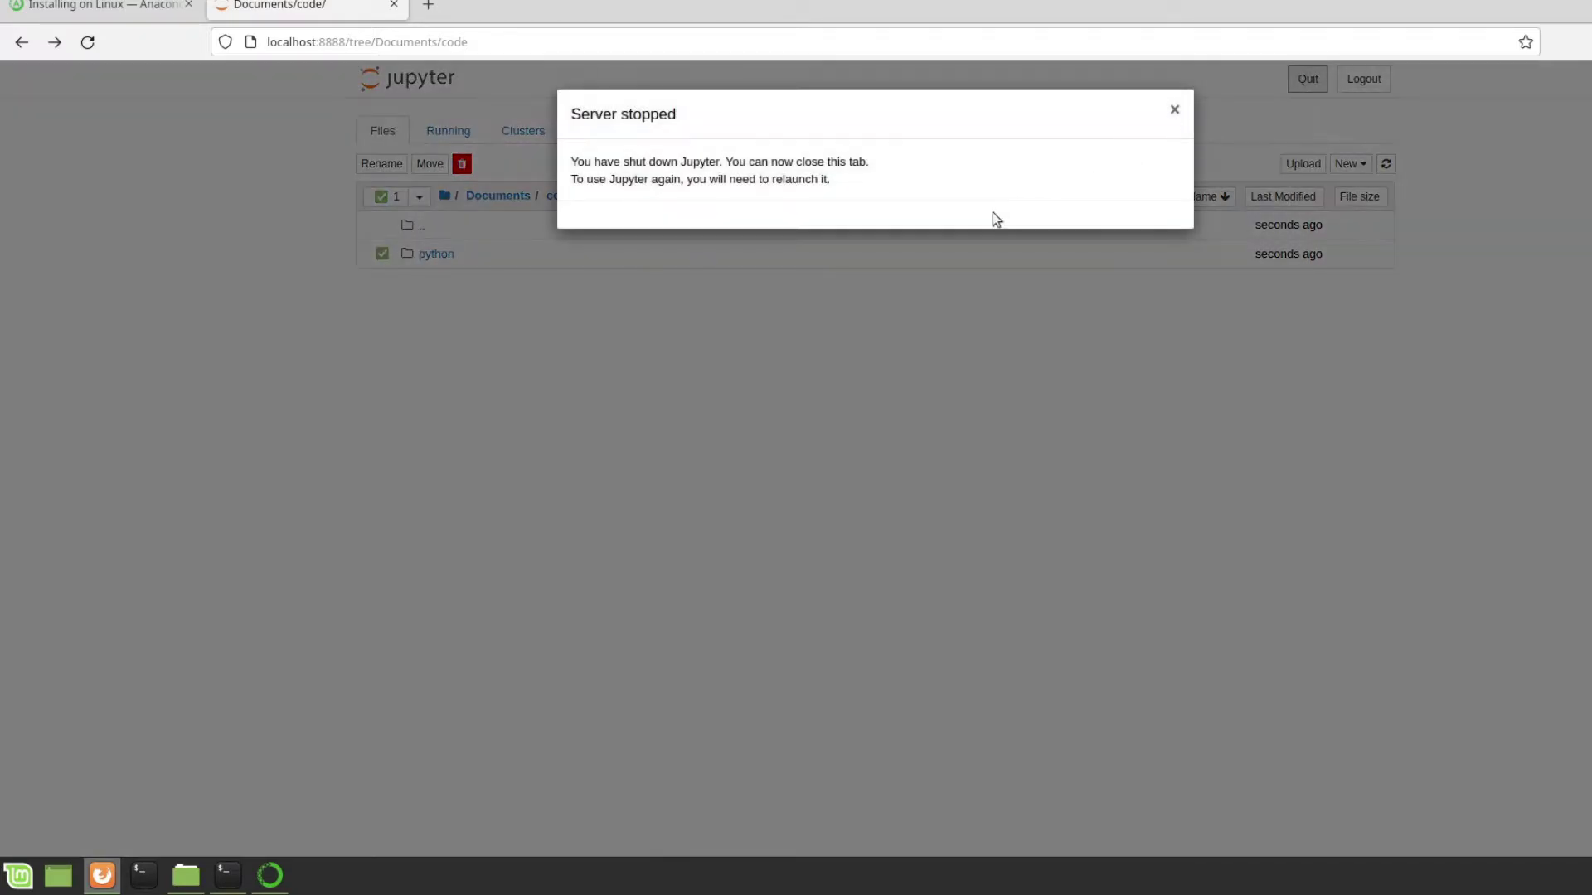
{"action": "left_click", "coordinate": [1175, 111]}
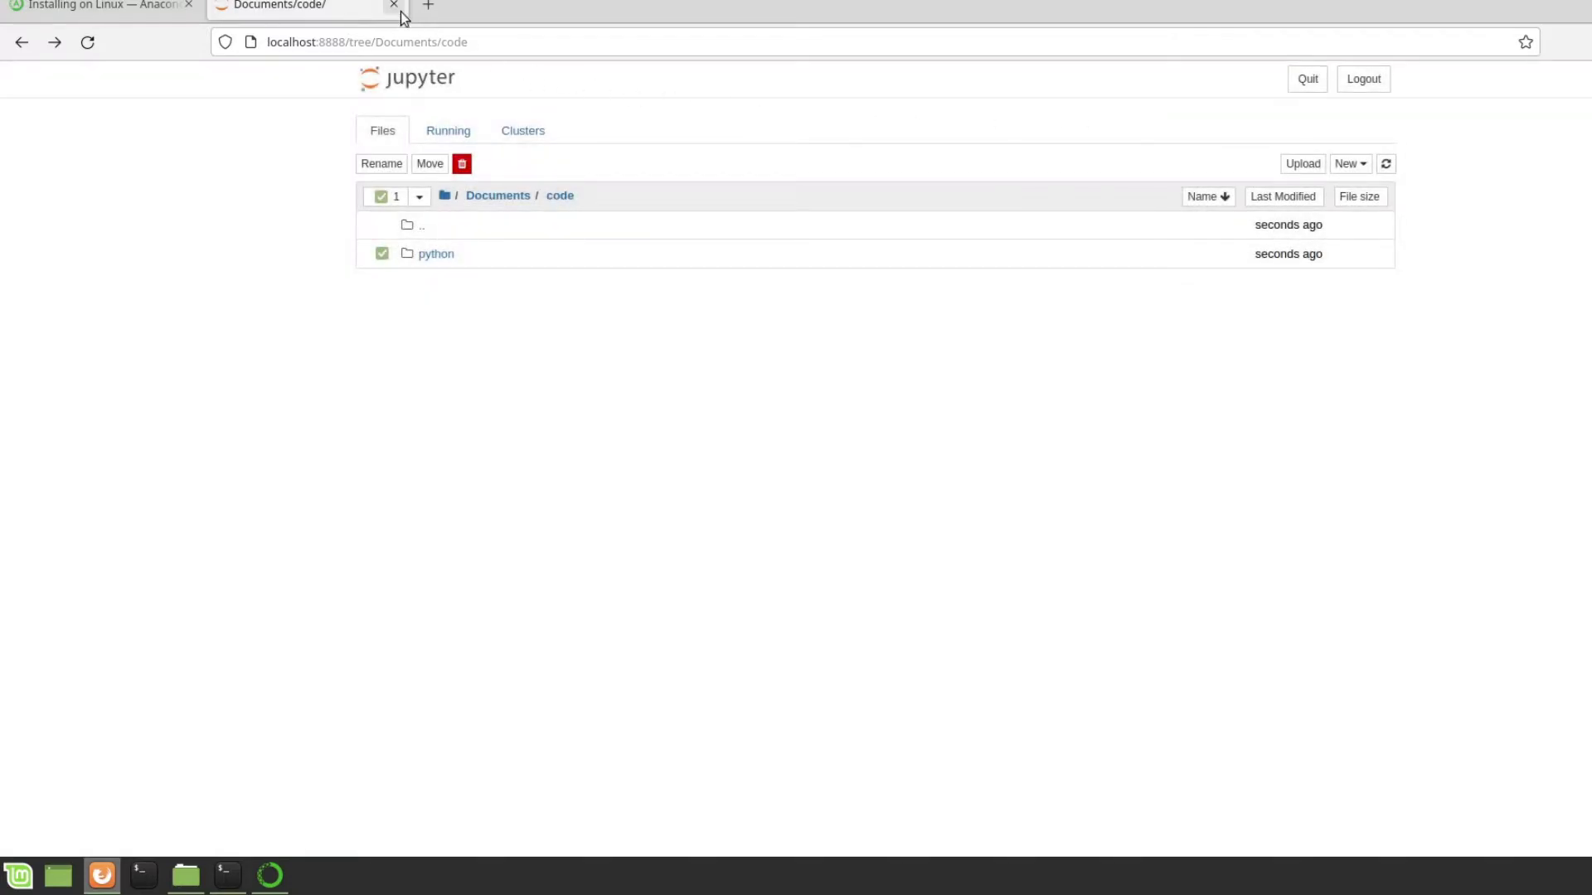
{"action": "left_click", "coordinate": [396, 6]}
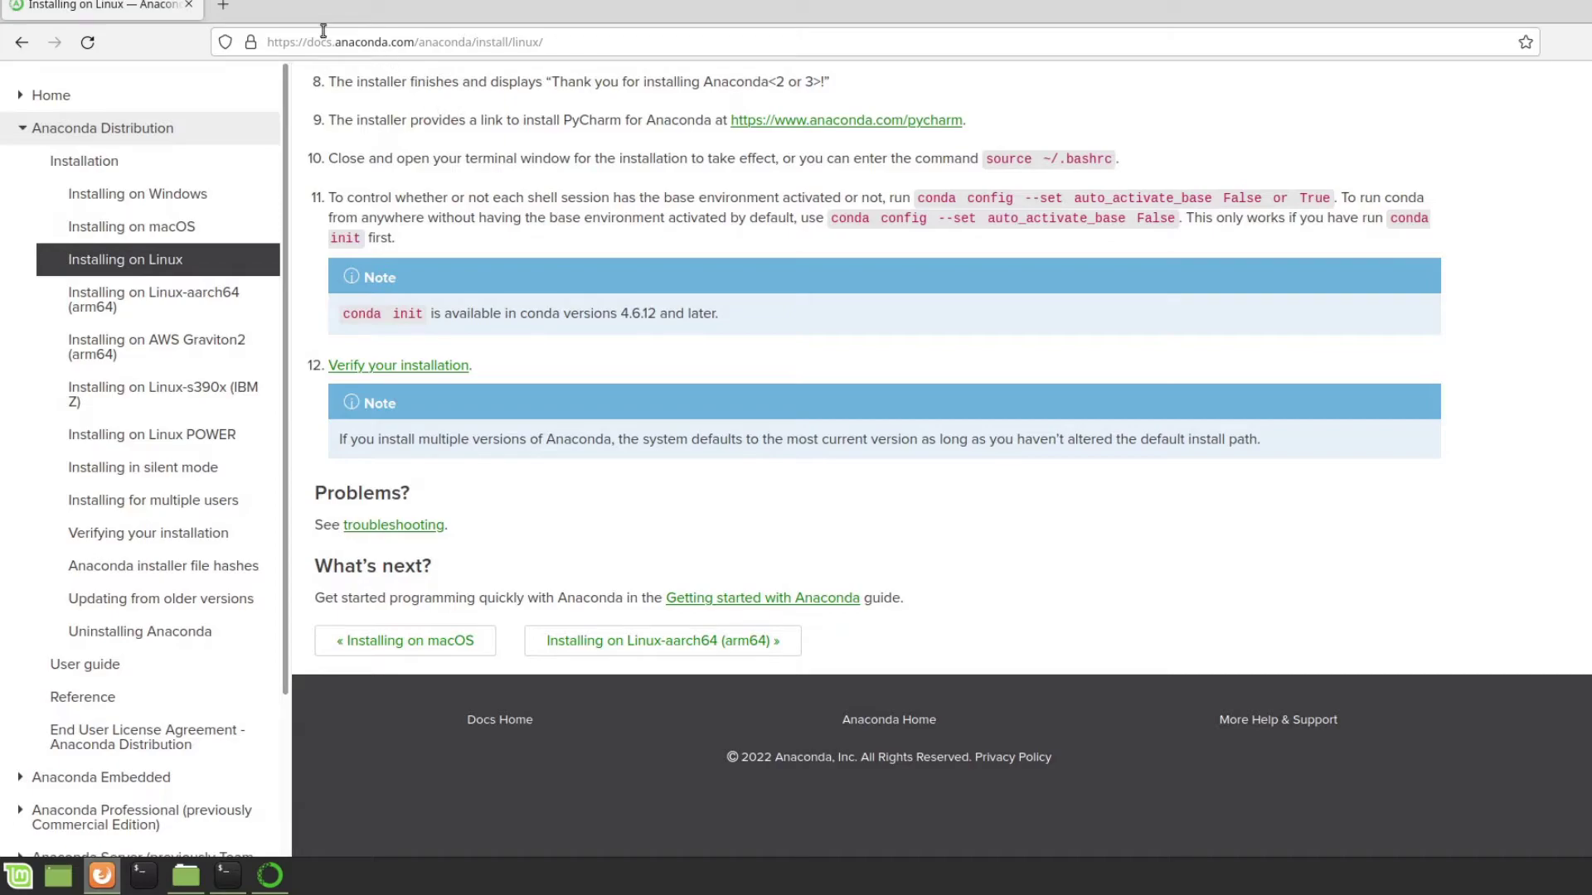
- Switch to Anaconda Navigator and launch JupyterLab
{"action": "key", "text": "alt+Tab"}
{"action": "key", "text": "alt+Tab"}
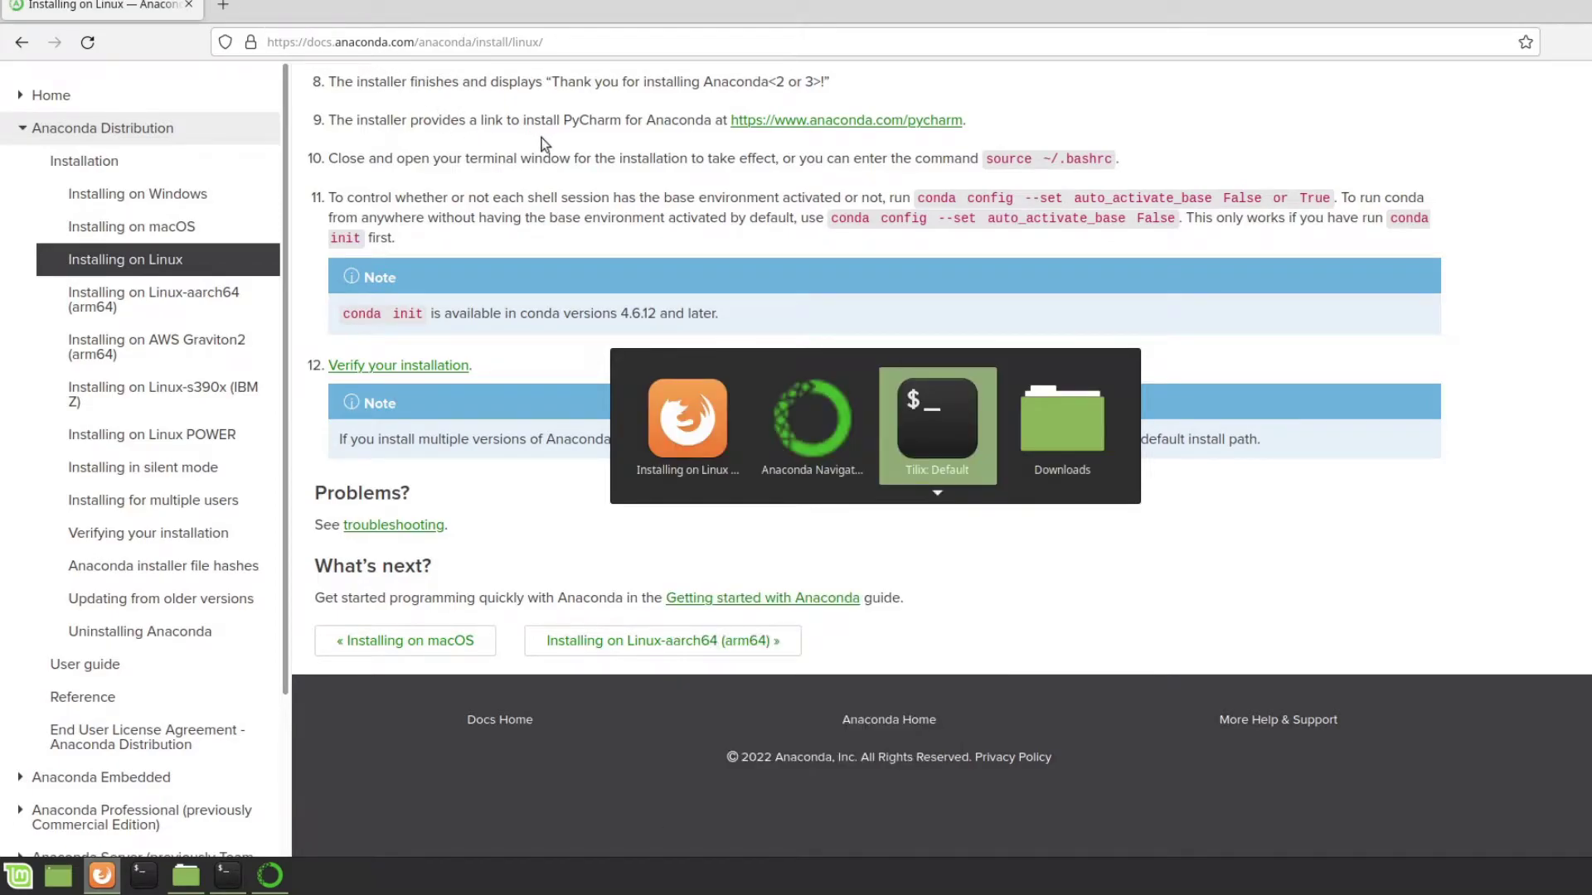
{"action": "key", "text": "alt+Tab"}
{"action": "key", "text": "alt+Tab"}
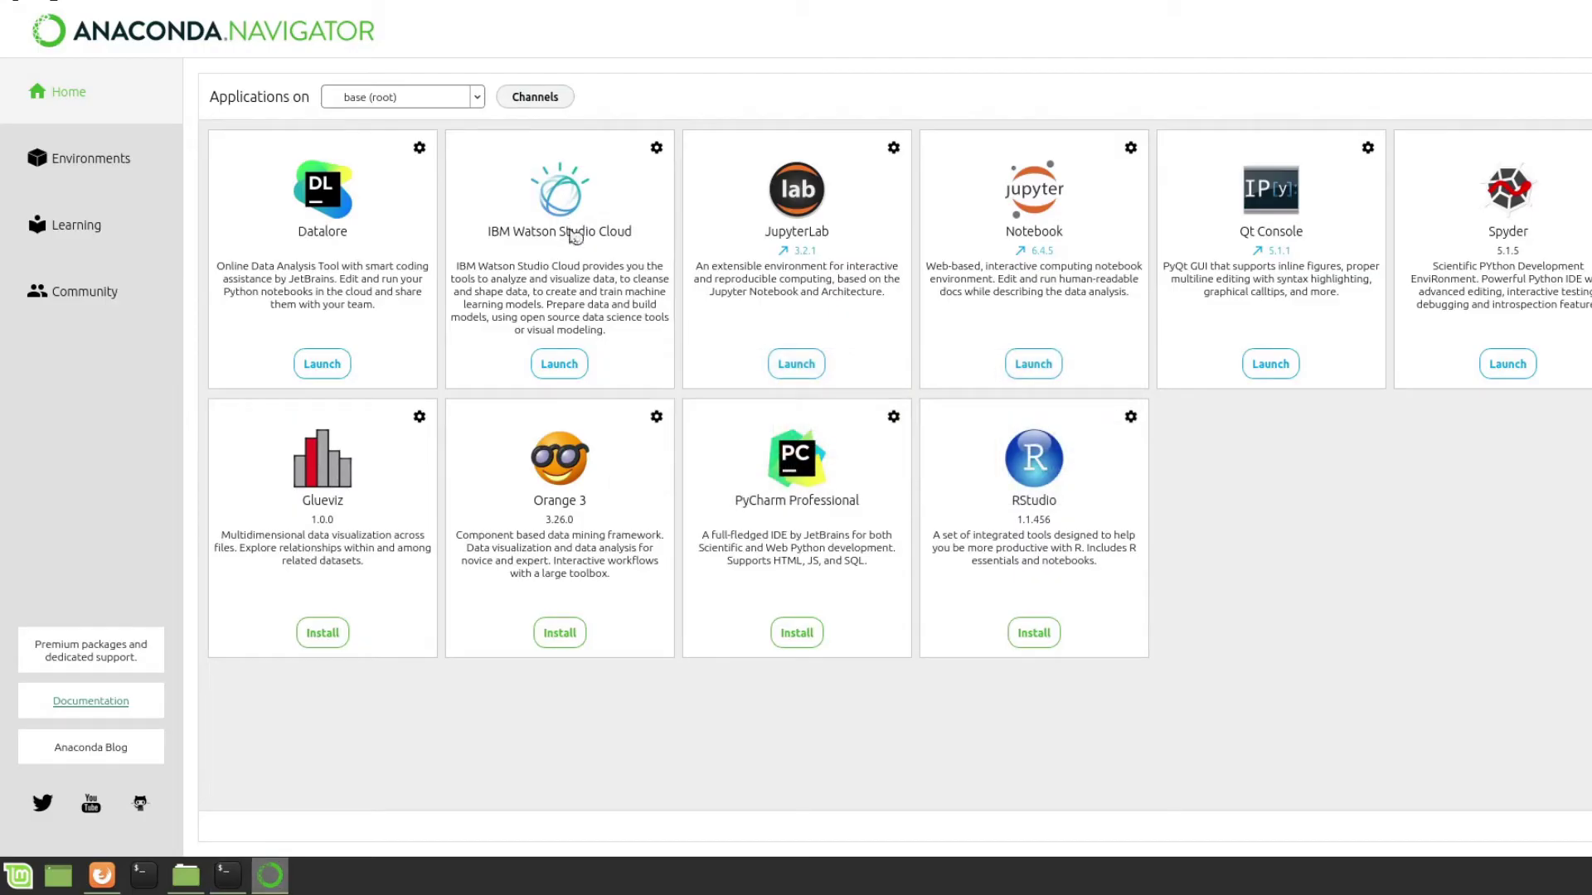
{"action": "left_click", "coordinate": [804, 365]}
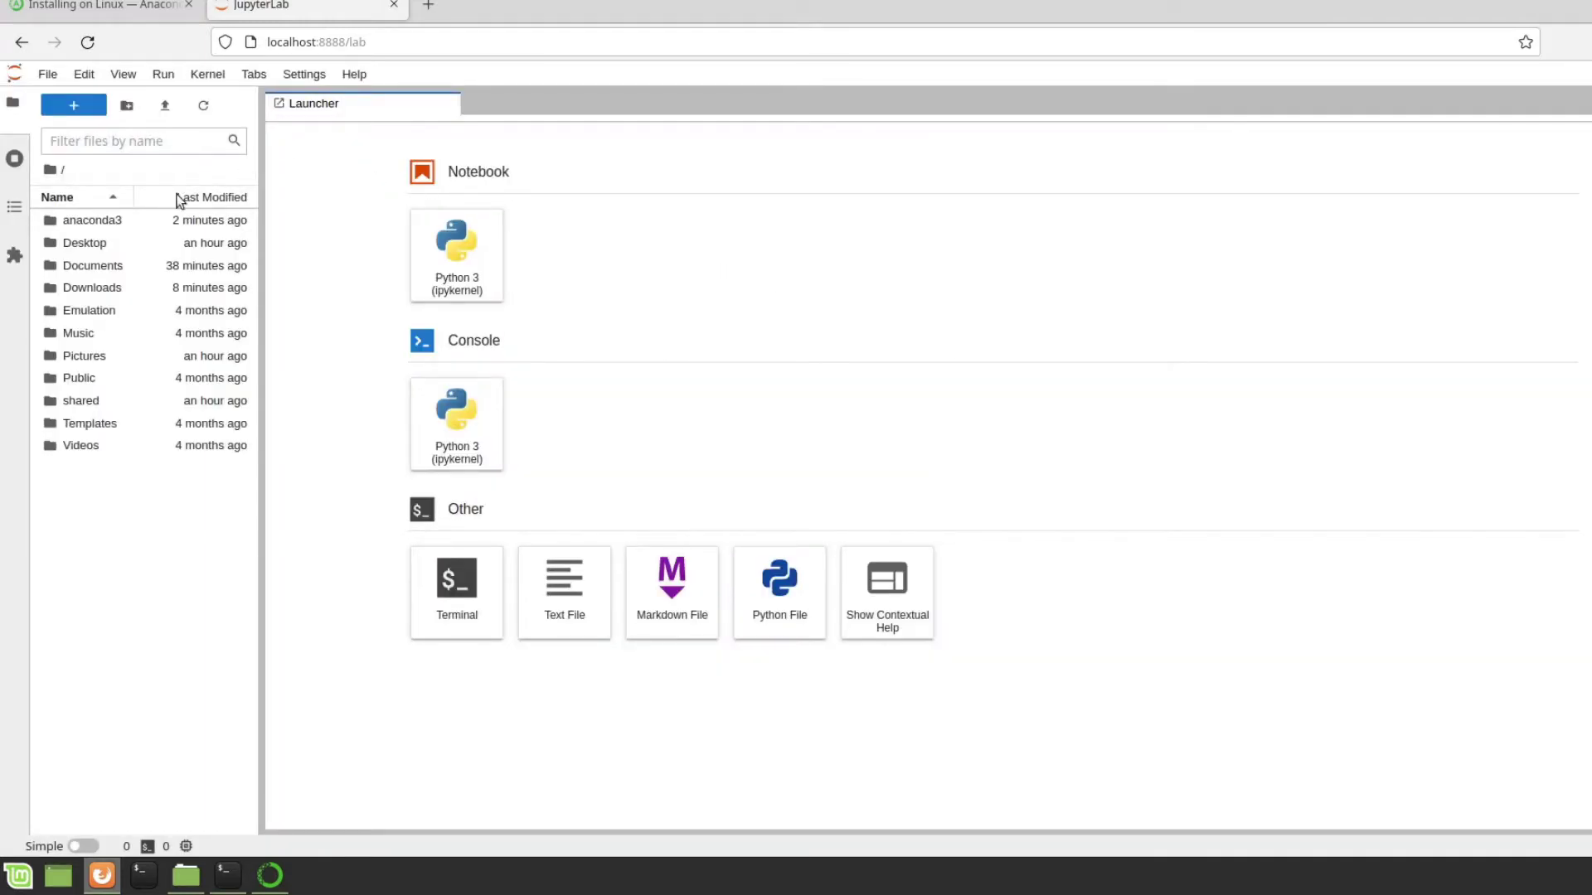
- Open the Documents/code folder and create a Python 3 (ipykernel) notebook there, ready for editing in its first cell
{"action": "double_click", "coordinate": [116, 267]}
{"action": "double_click", "coordinate": [88, 225]}
{"action": "left_click", "coordinate": [88, 226]}
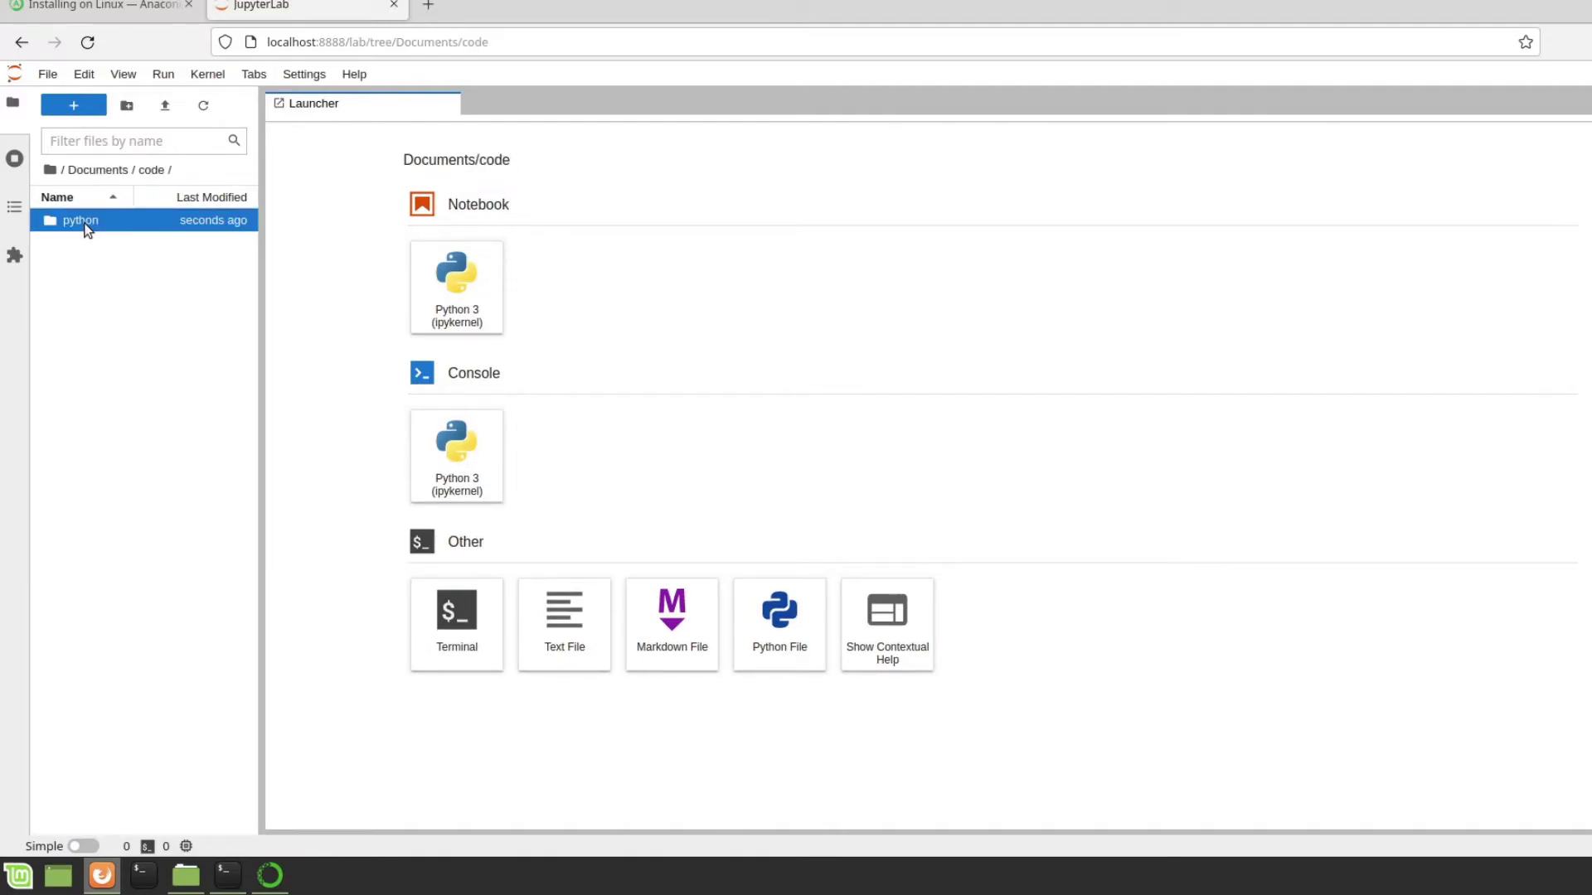
{"action": "left_click", "coordinate": [485, 292]}
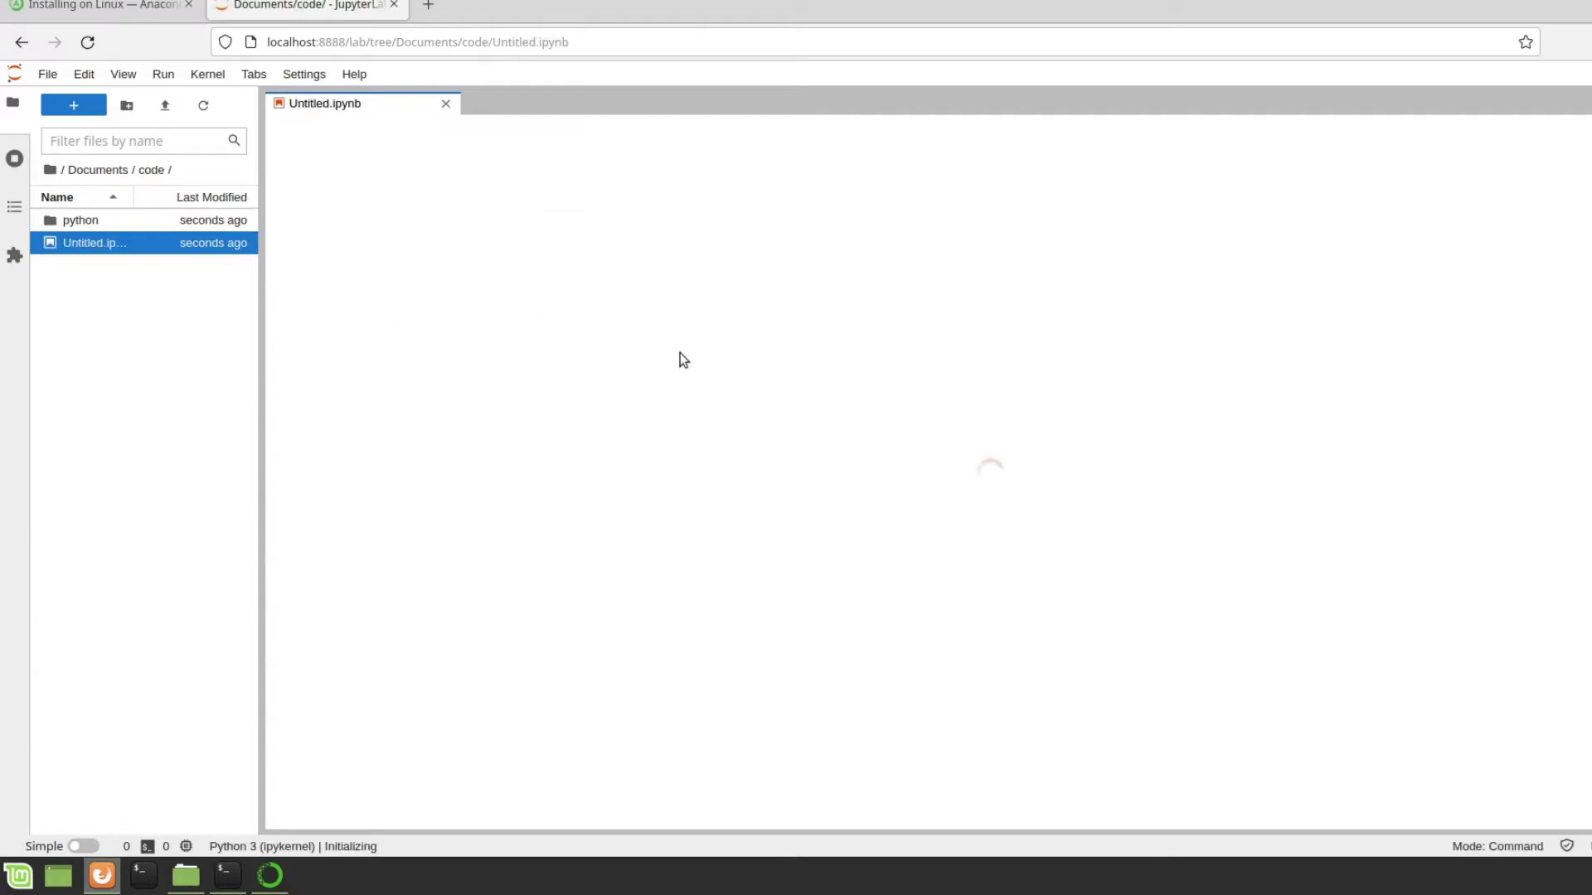
{"action": "left_click", "coordinate": [477, 160]}
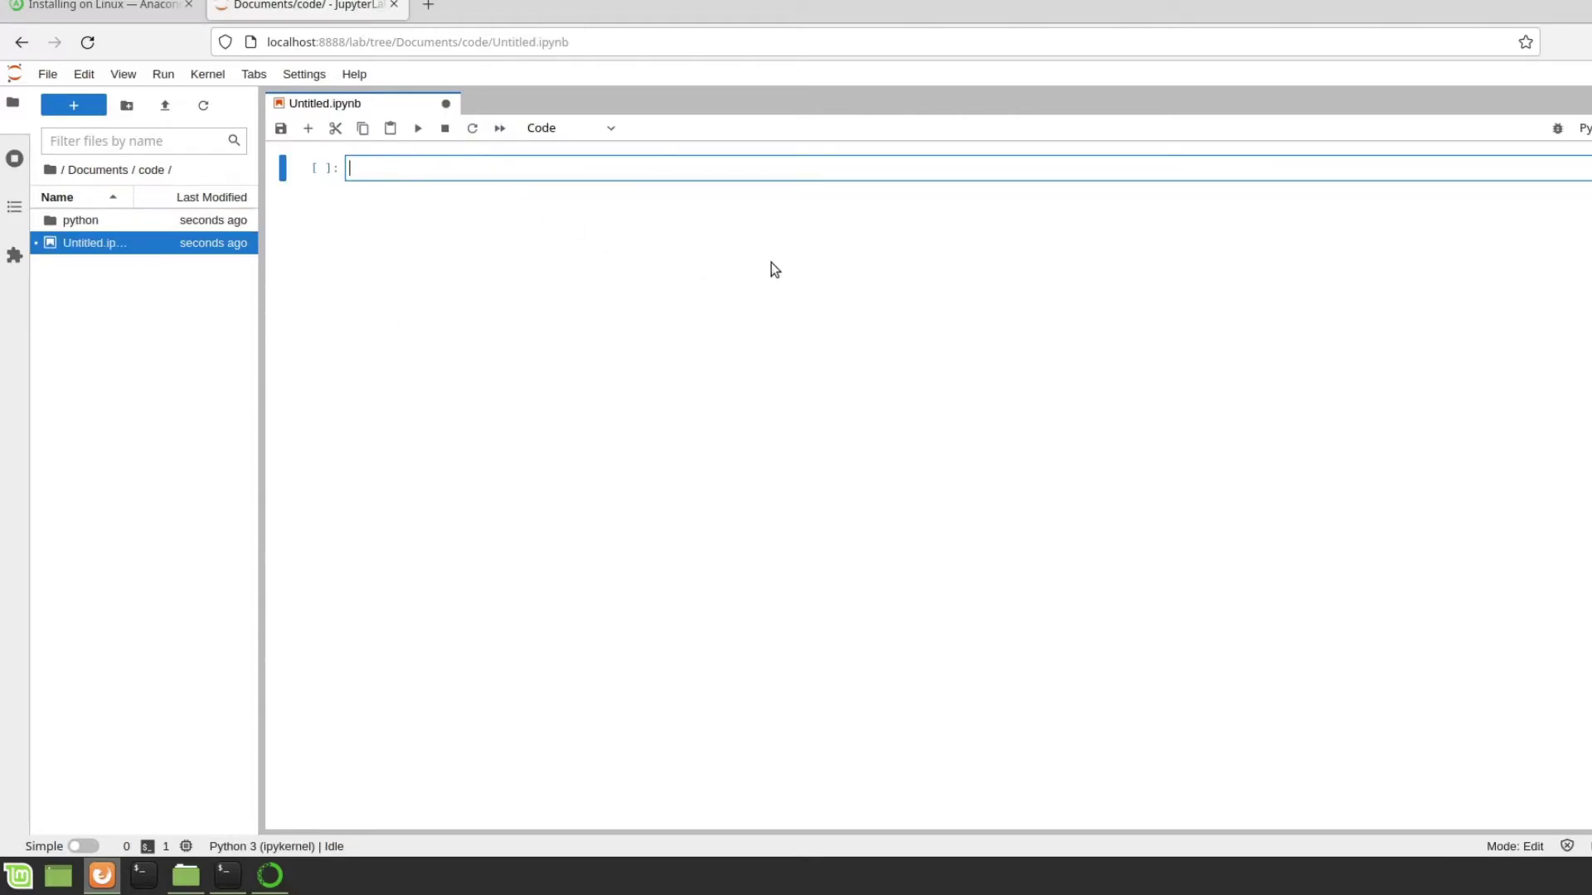
- Assign 'testing notebooks' to x in the first cell, add print(x) on the second line, and run the cell
{"action": "type", "text": "x = 'testing notebooks"}
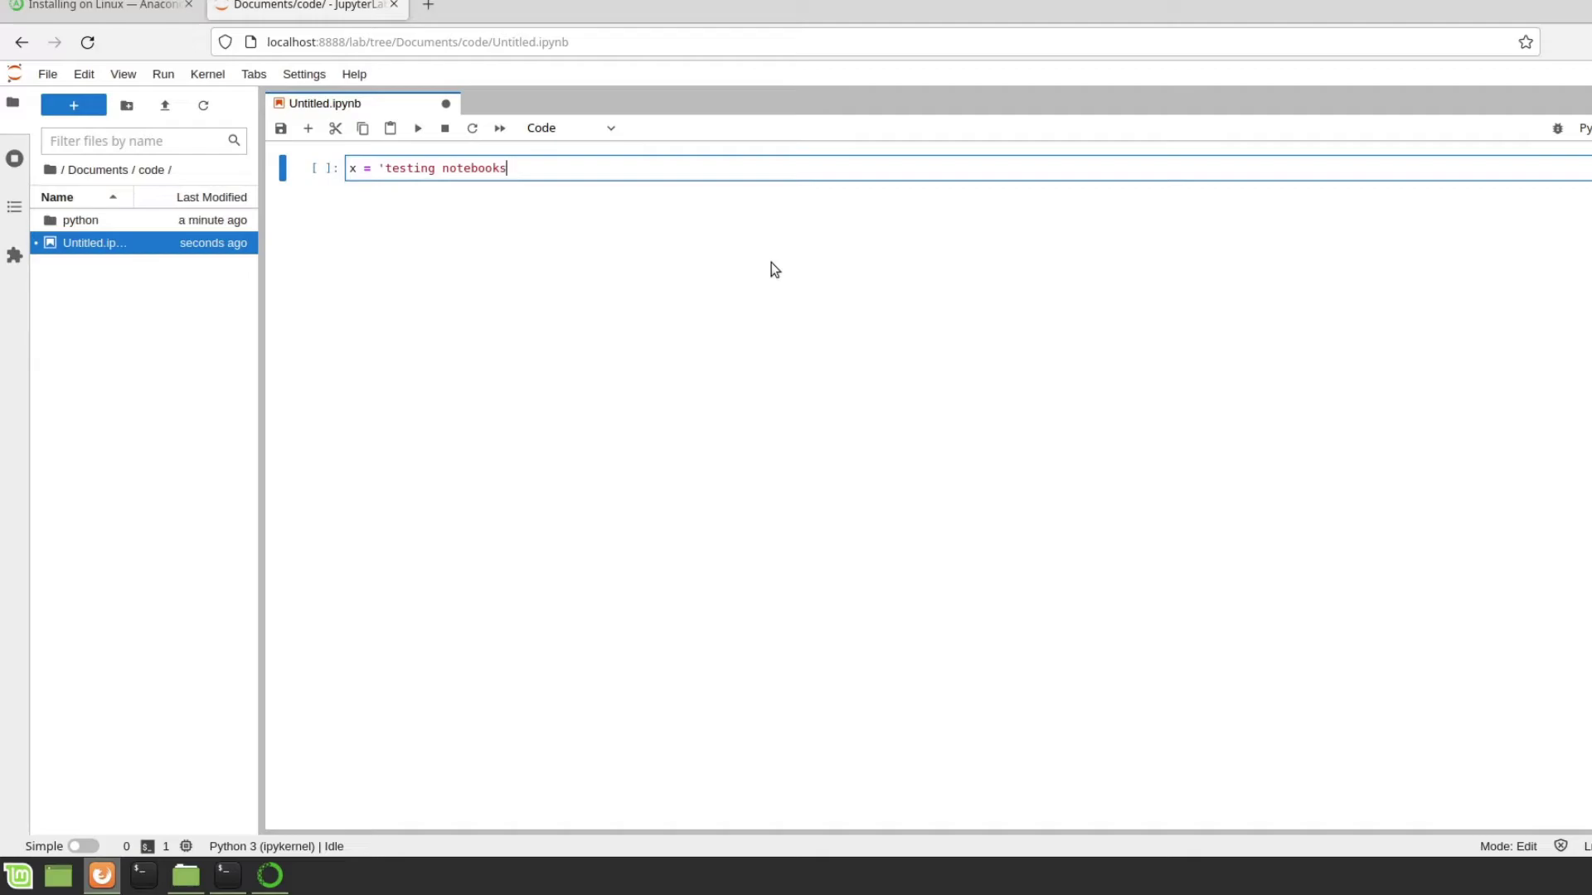
{"action": "key", "text": "Return"}
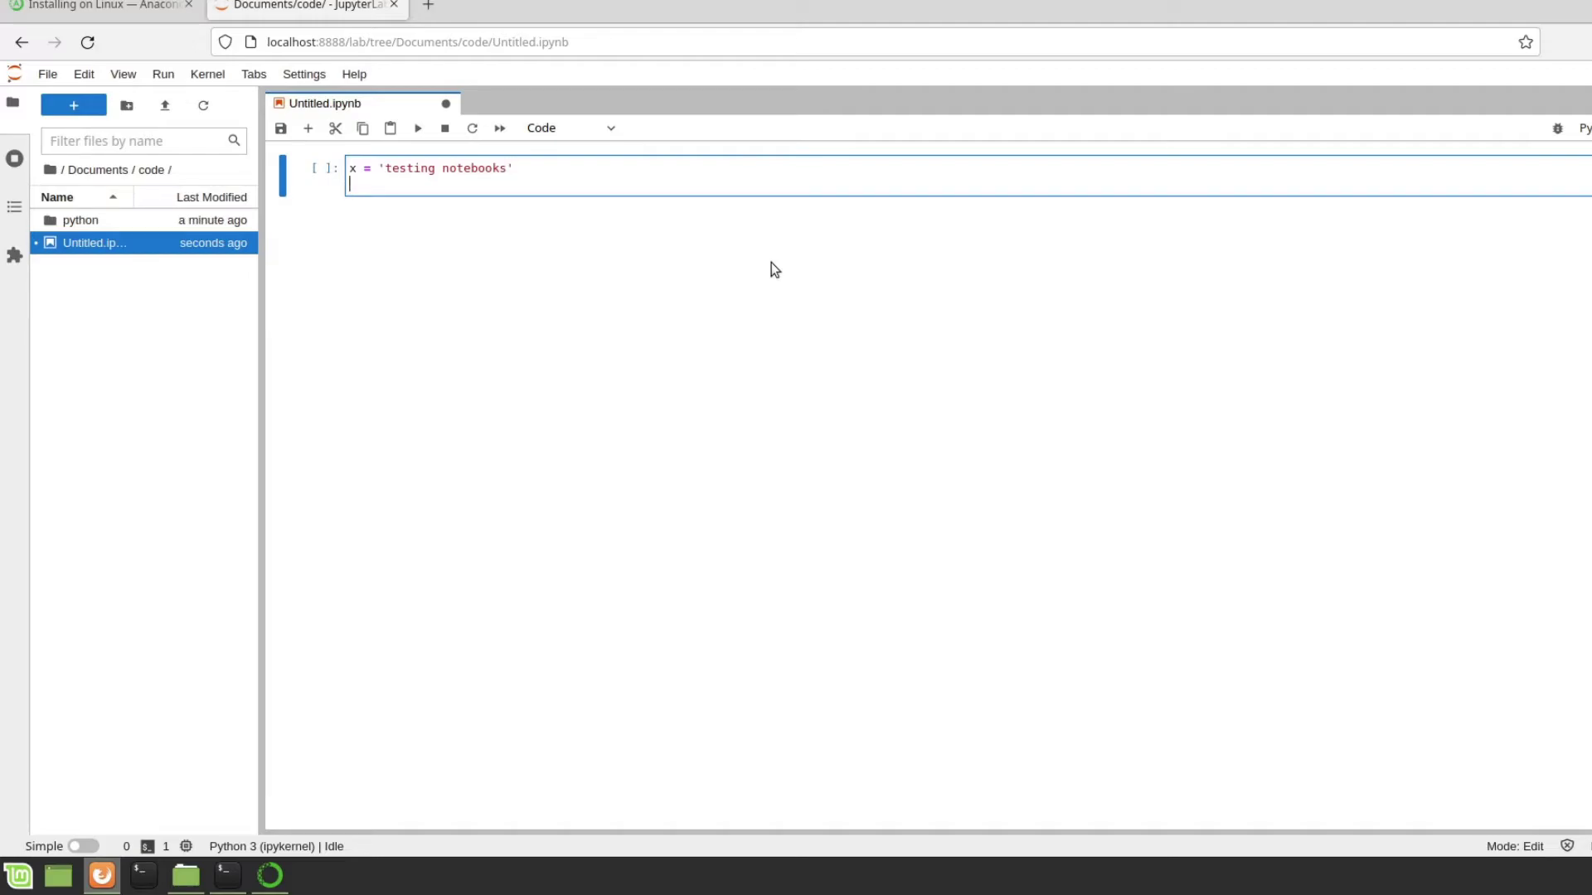
{"action": "type", "text": "print(x)"}
{"action": "key", "text": "Return"}
{"action": "key", "text": "shift+Return"}
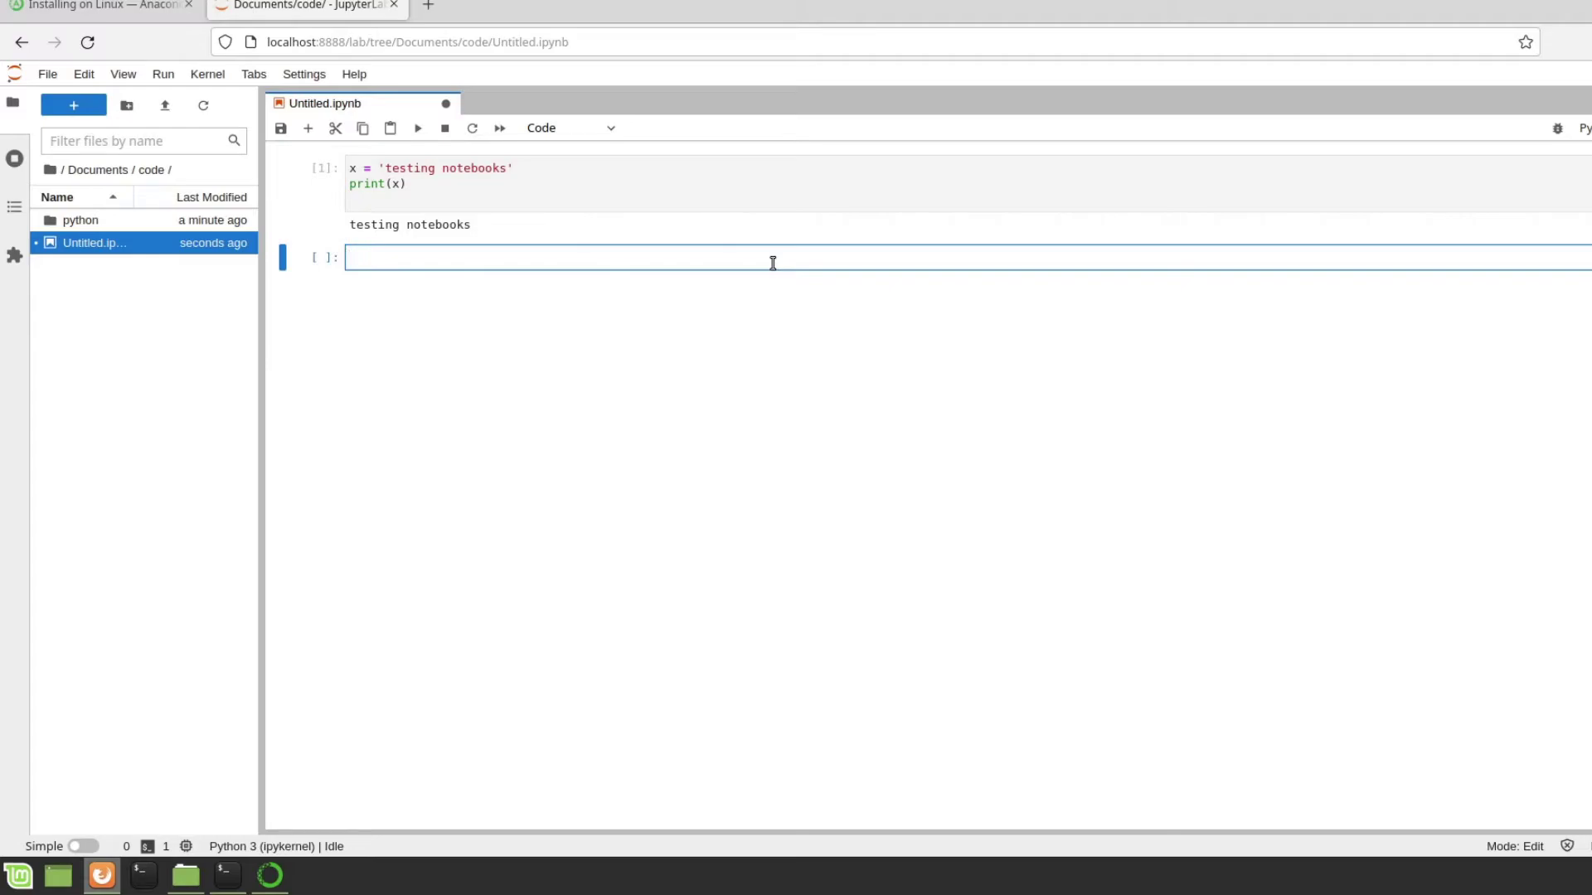
- Run help(print) in the empty cell below
{"action": "type", "text": "help(print)"}
{"action": "key", "text": "Return"}
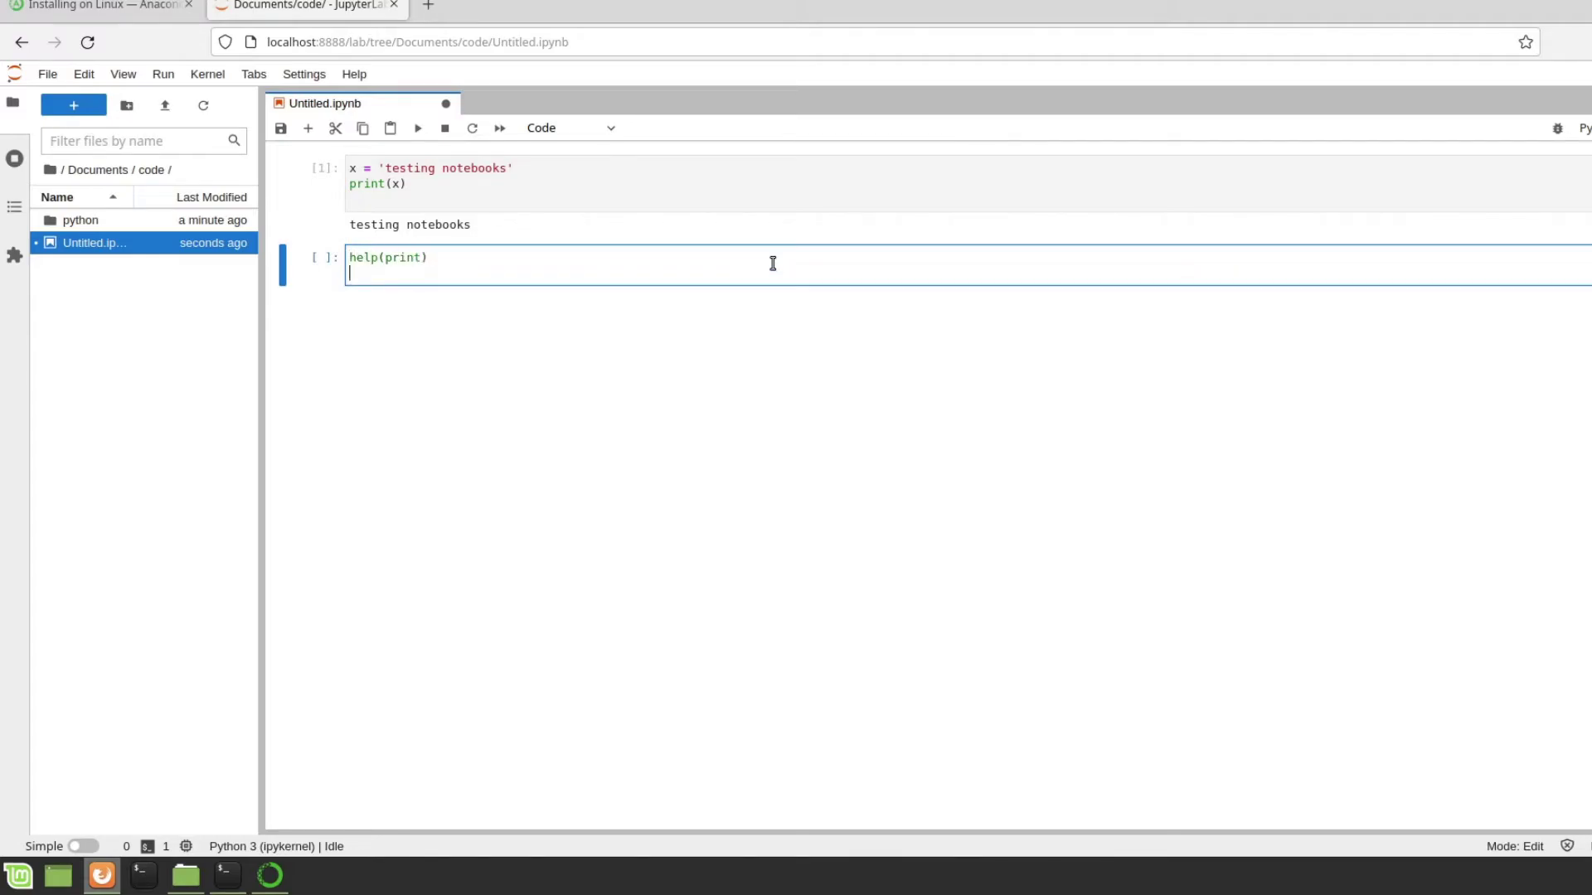
{"action": "key", "text": "shift+Return"}
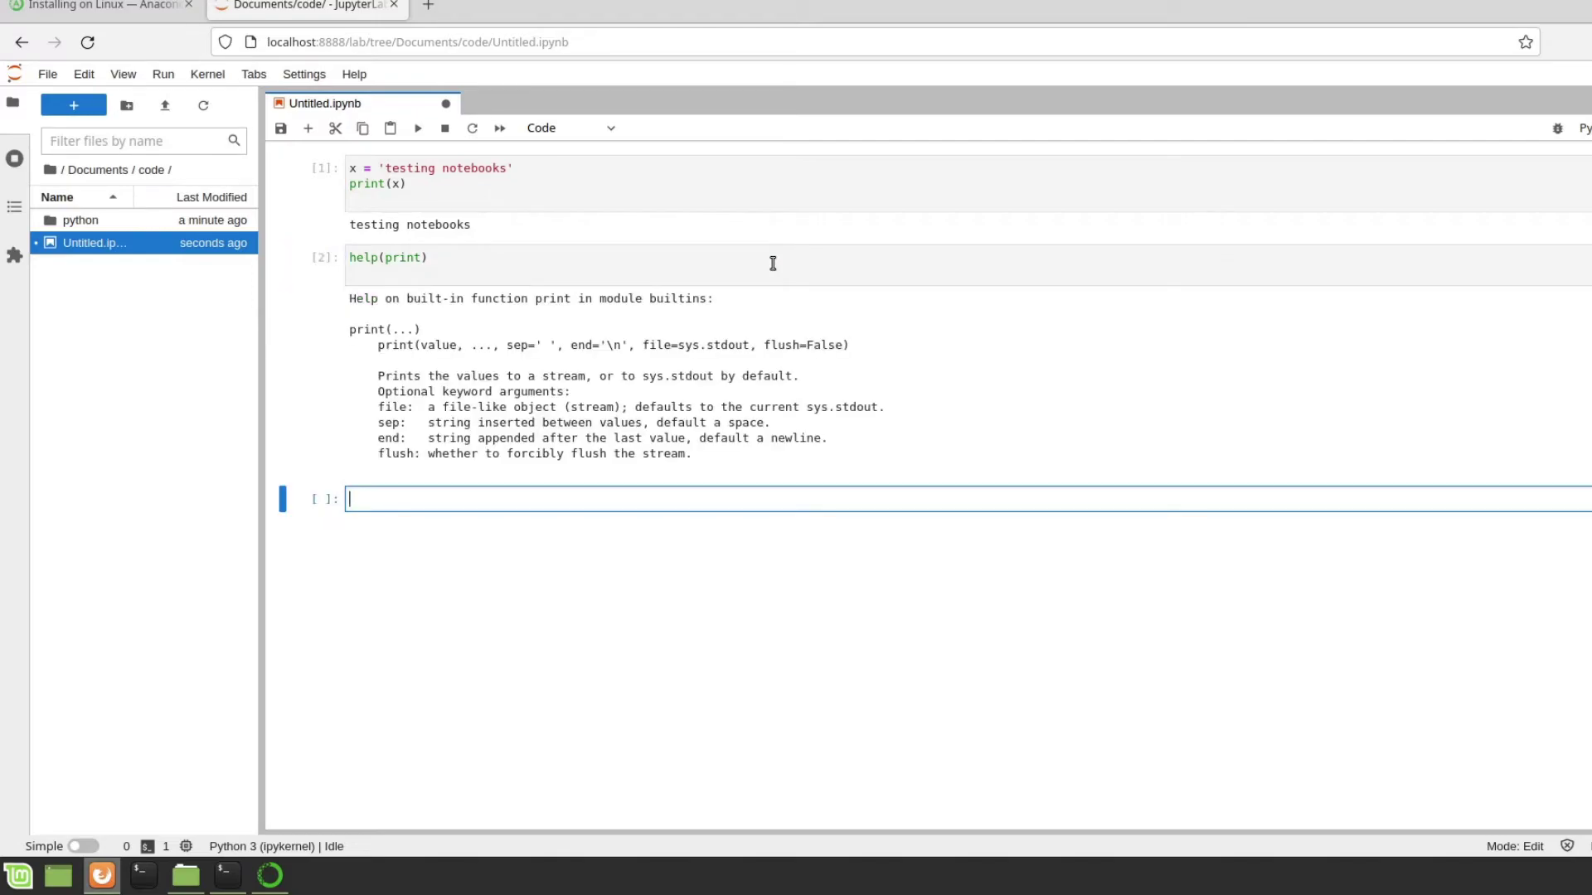
- Run dir(x) in the next cell and look through the listed string attributes and methods
{"action": "type", "text": "dir(x"}
{"action": "key", "text": "Return"}
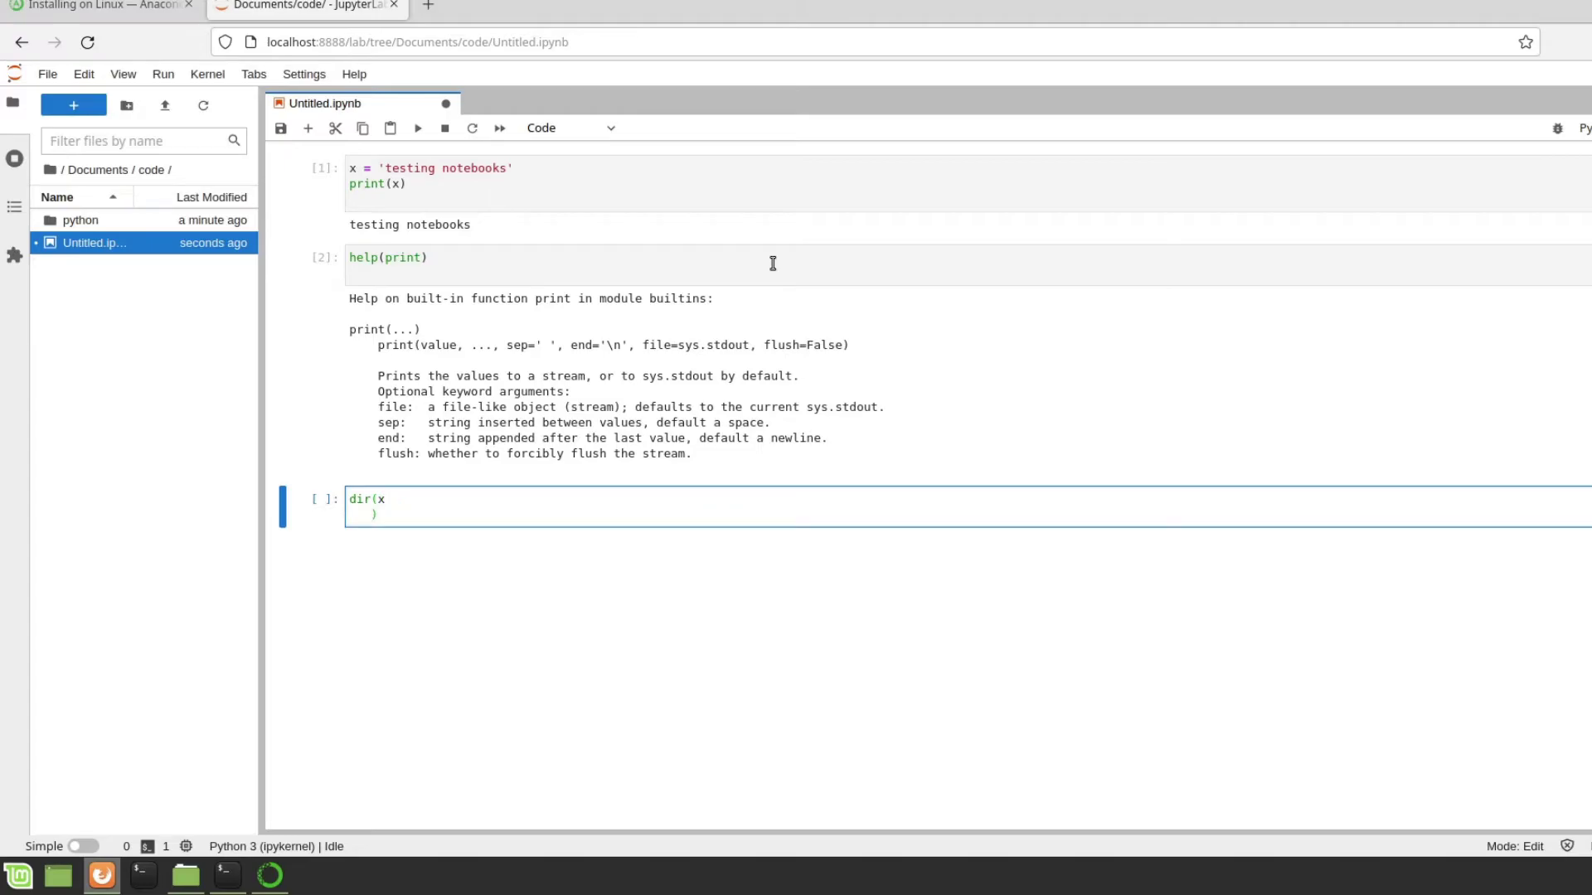
{"action": "key", "text": "shift+Return"}
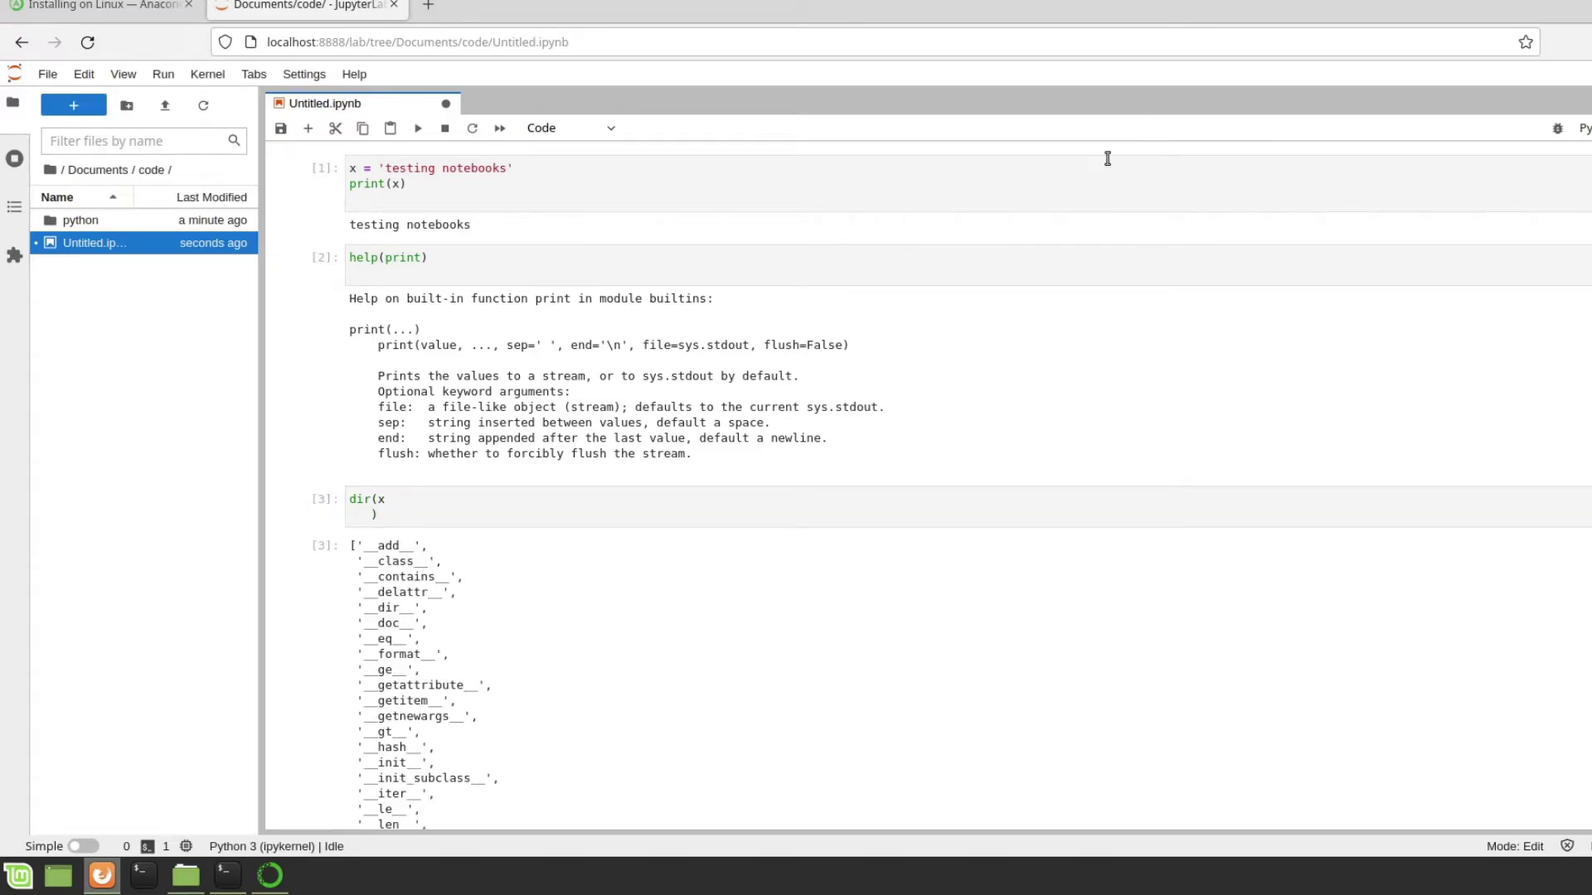
{"action": "scroll", "coordinate": [846, 317], "scroll_direction": "down", "scroll_amount": 15}
{"action": "scroll", "coordinate": [726, 383], "scroll_direction": "up", "scroll_amount": 15}
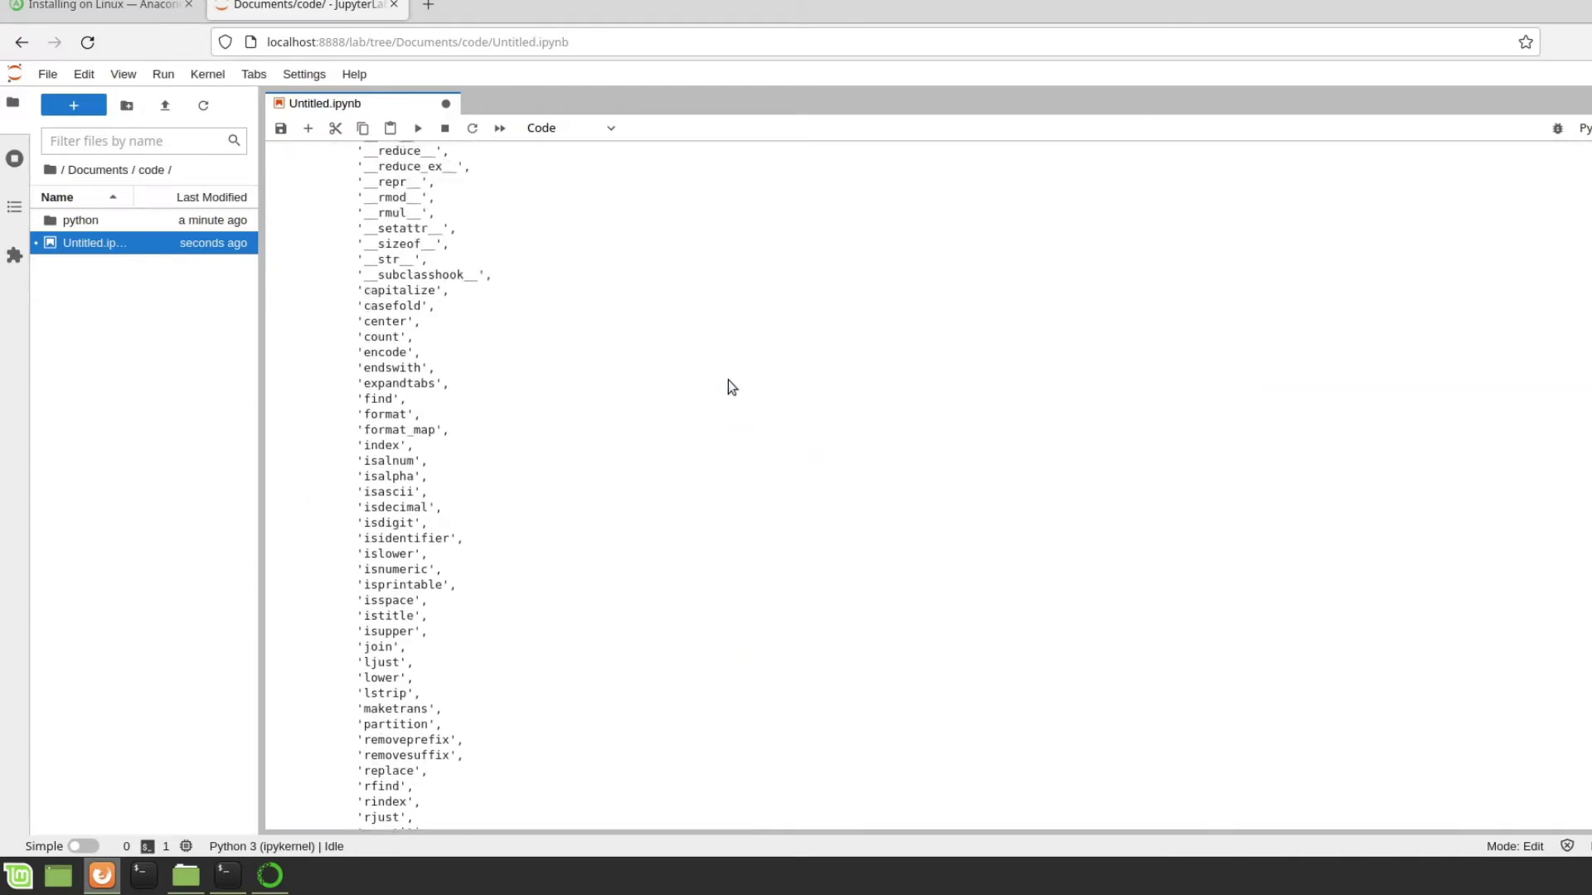
{"action": "scroll", "coordinate": [704, 365], "scroll_direction": "down", "scroll_amount": 15}
{"action": "scroll", "coordinate": [580, 340], "scroll_direction": "up", "scroll_amount": 3}
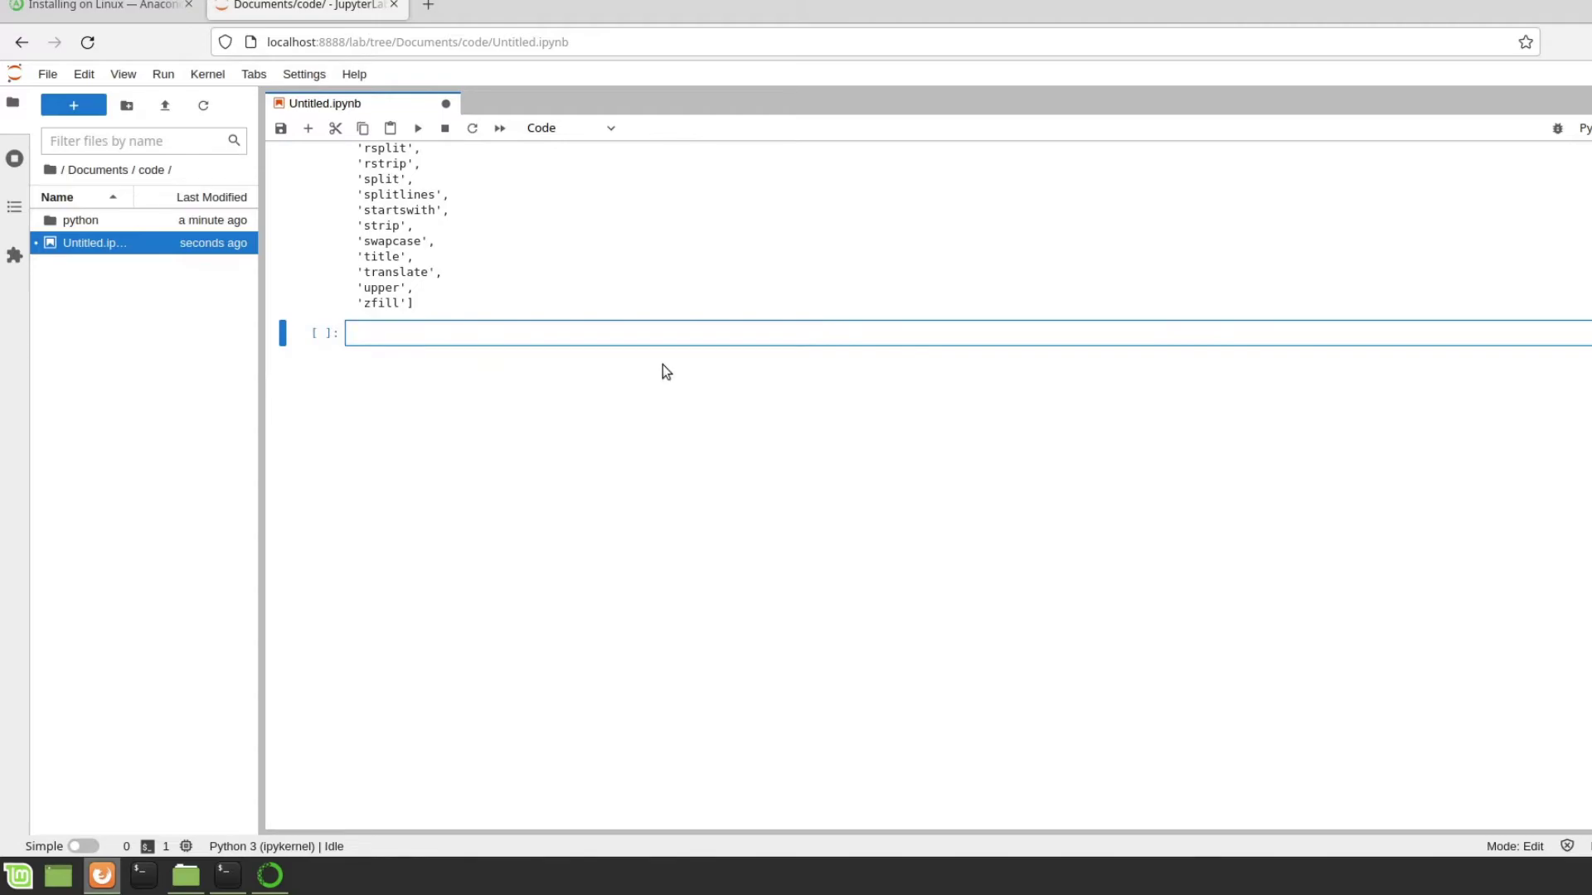
- Run a cell containing import numpy as np and help(np), and look through the numpy documentation it prints
{"action": "type", "text": "port numpy as np"}
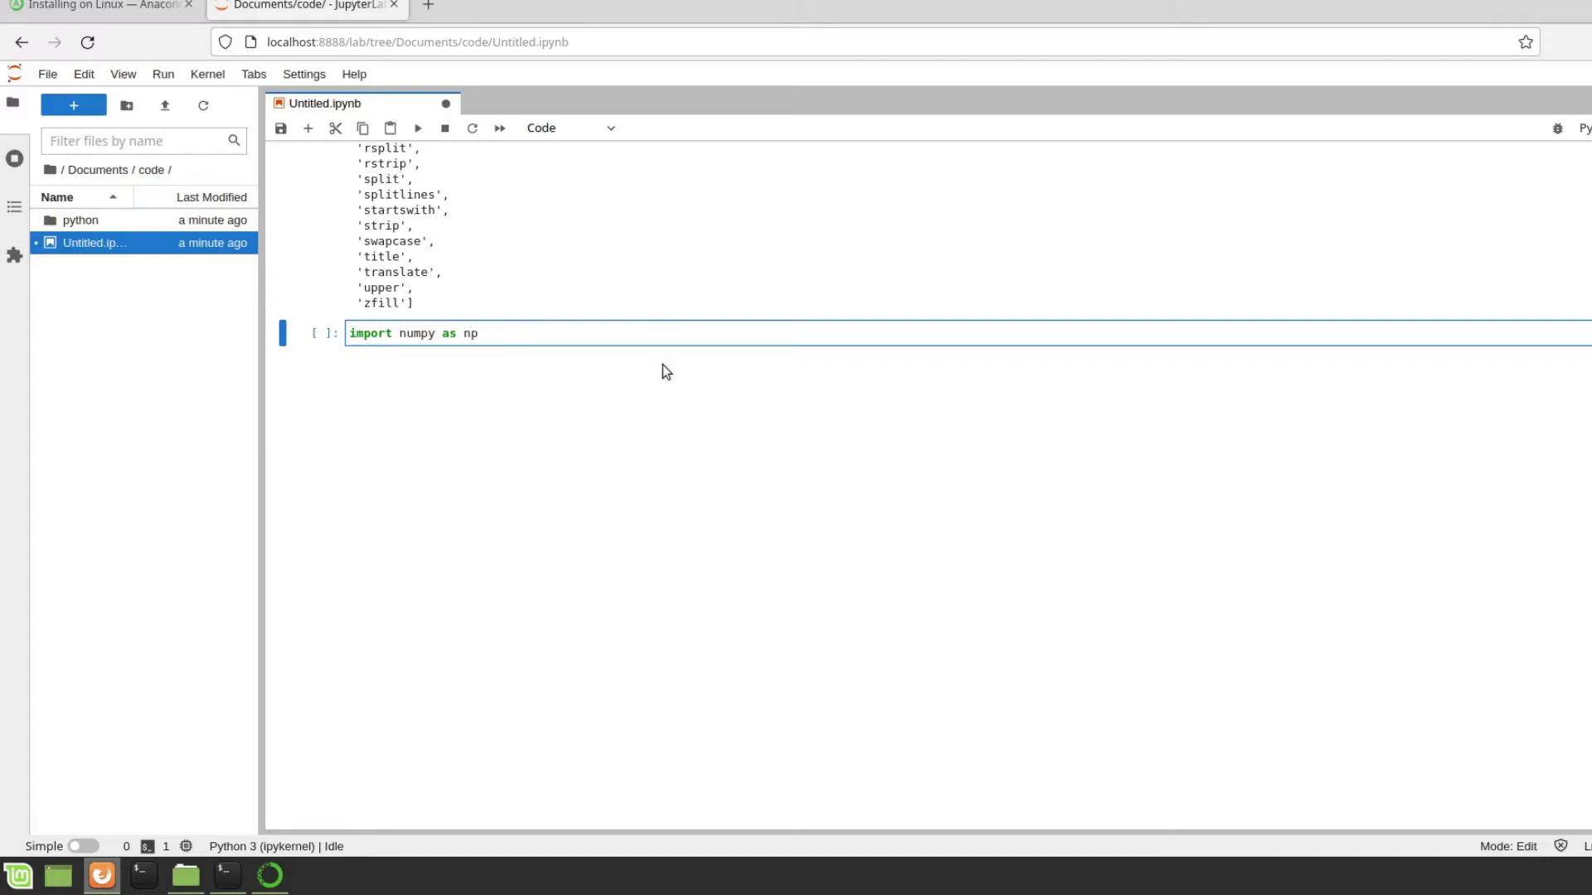
{"action": "key", "text": "Return"}
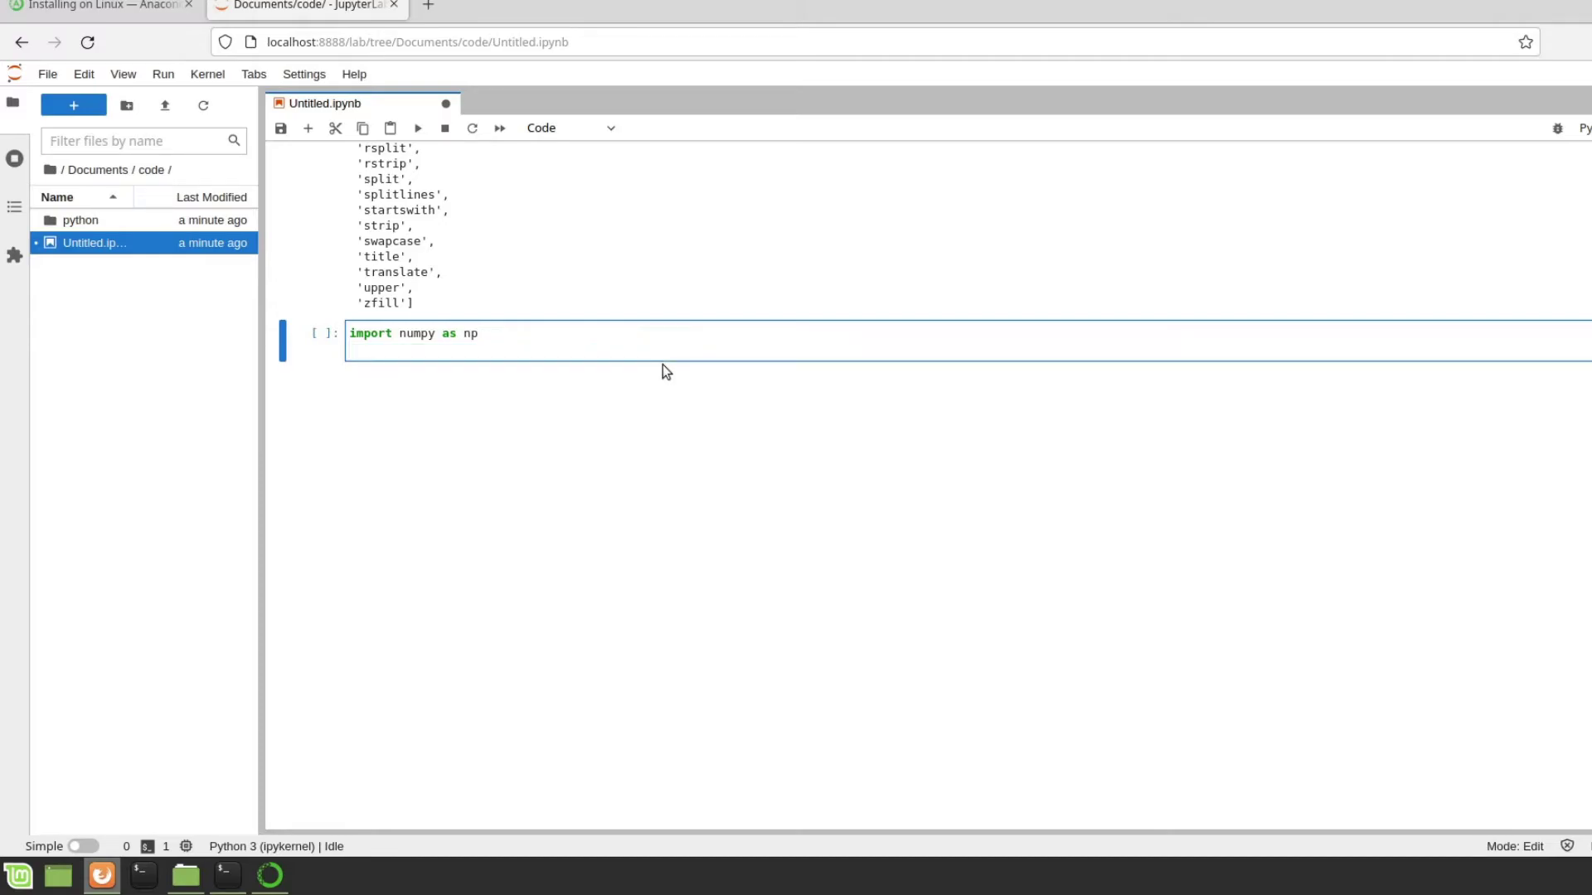
{"action": "type", "text": "help"}
{"action": "key", "text": "shift+Return"}
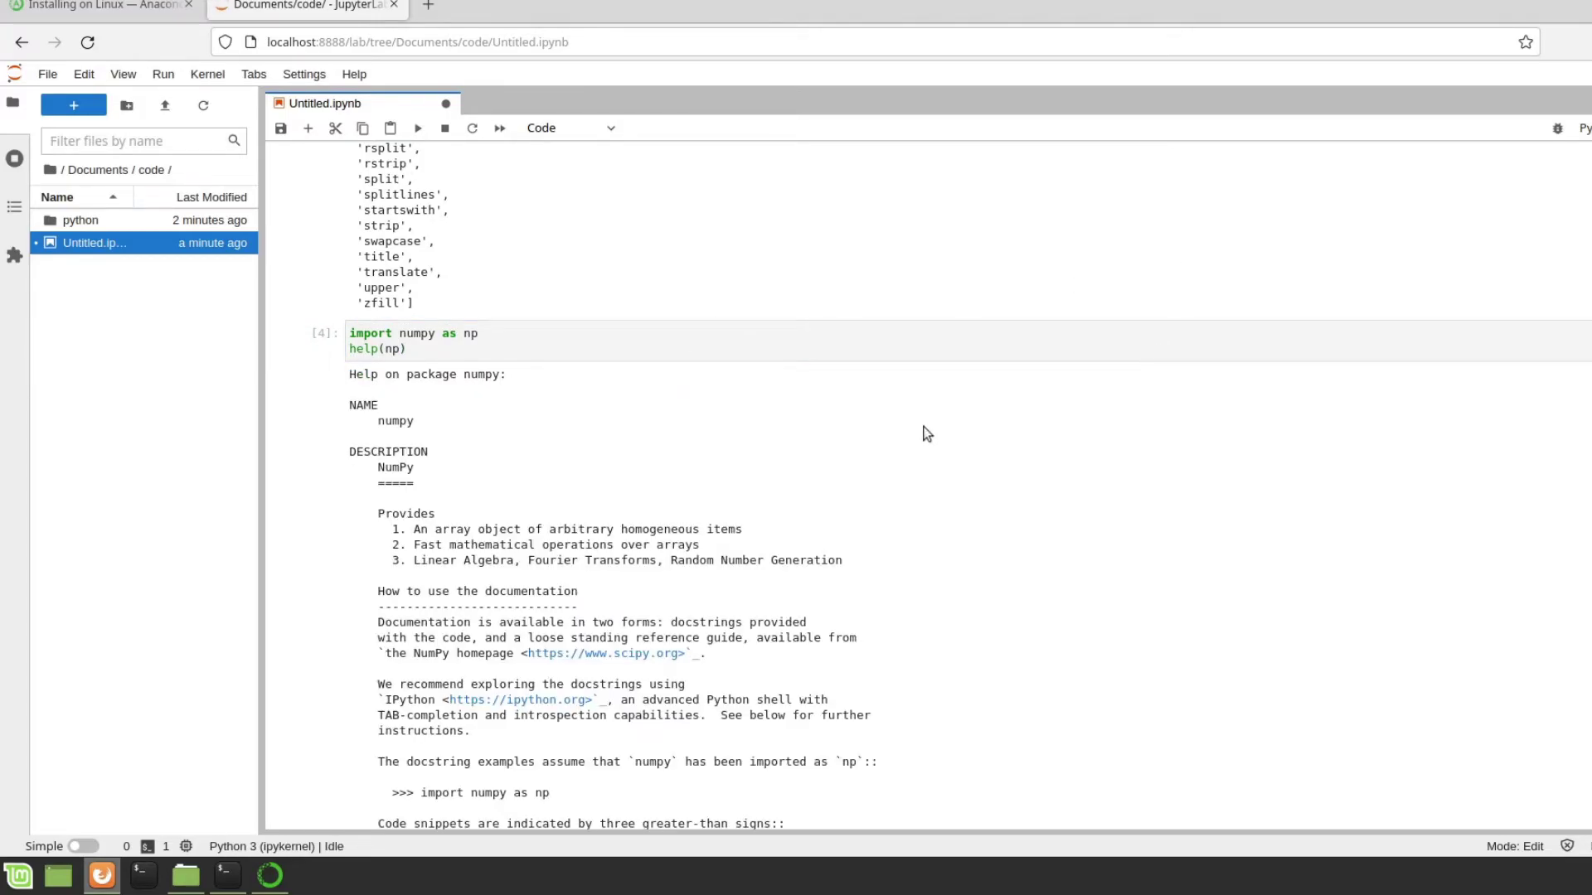
{"action": "scroll", "coordinate": [701, 461], "scroll_direction": "down", "scroll_amount": 10}
{"action": "scroll", "coordinate": [700, 455], "scroll_direction": "down", "scroll_amount": 15}
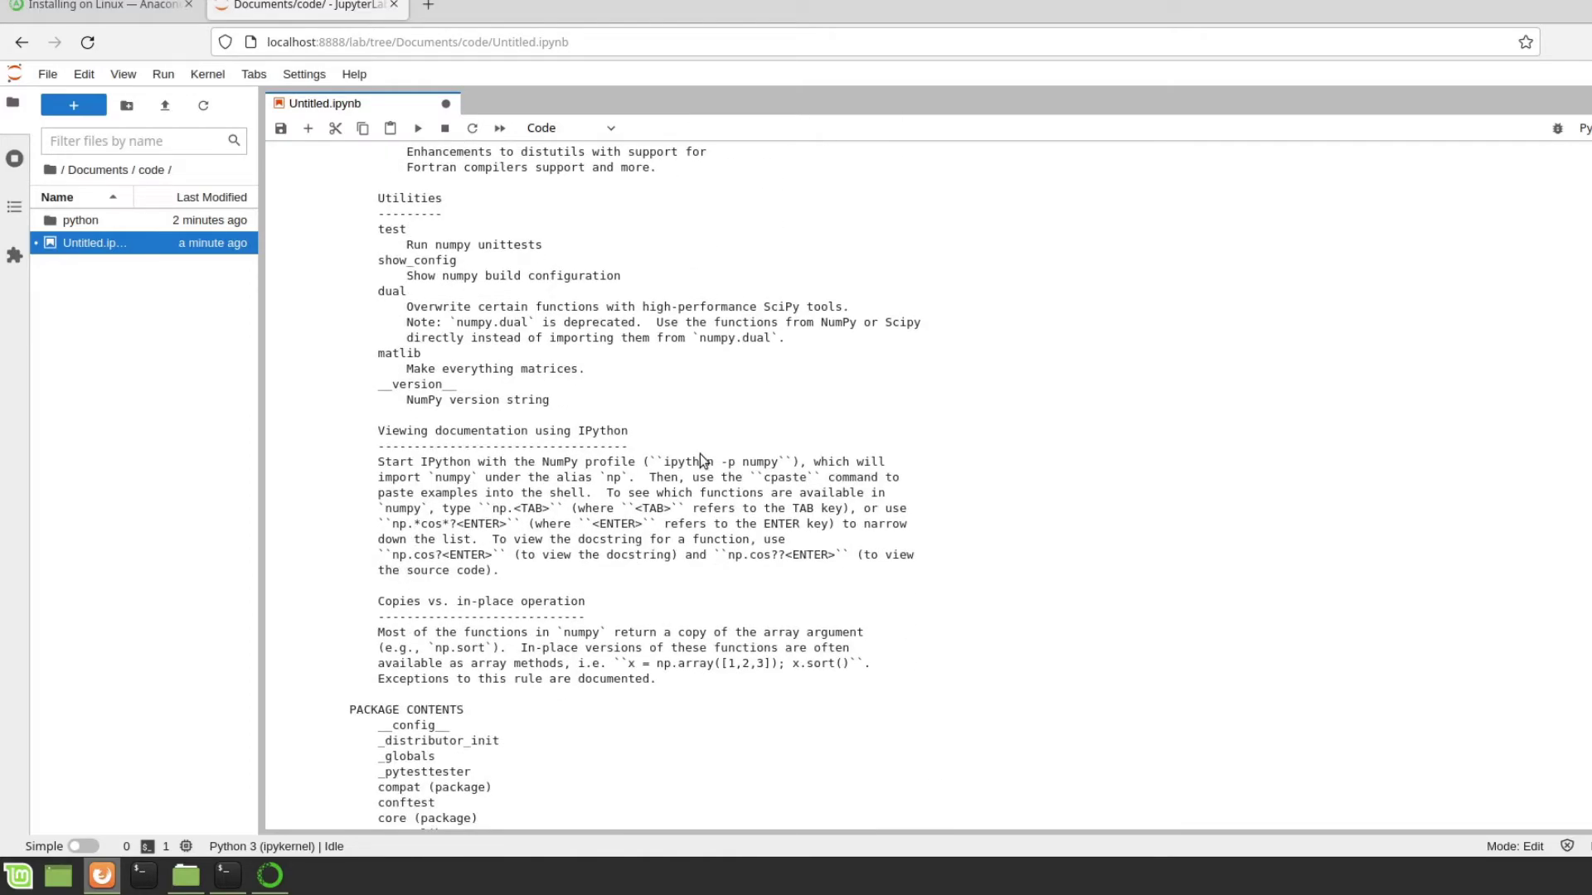
{"action": "scroll", "coordinate": [700, 455], "scroll_direction": "down", "scroll_amount": 20}
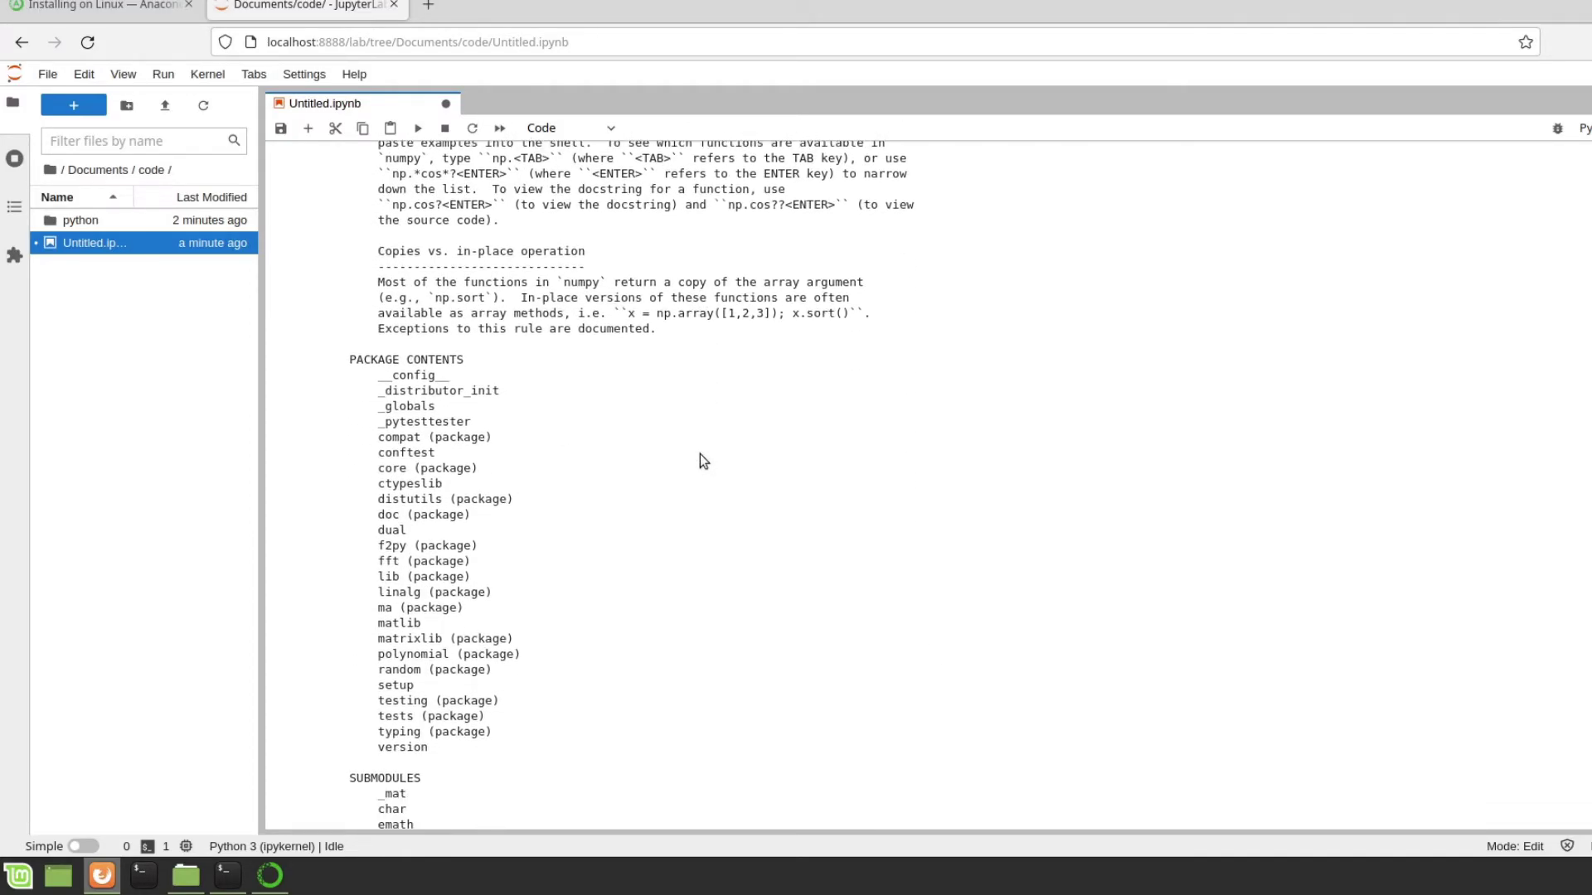
{"action": "scroll", "coordinate": [700, 455], "scroll_direction": "down", "scroll_amount": 15}
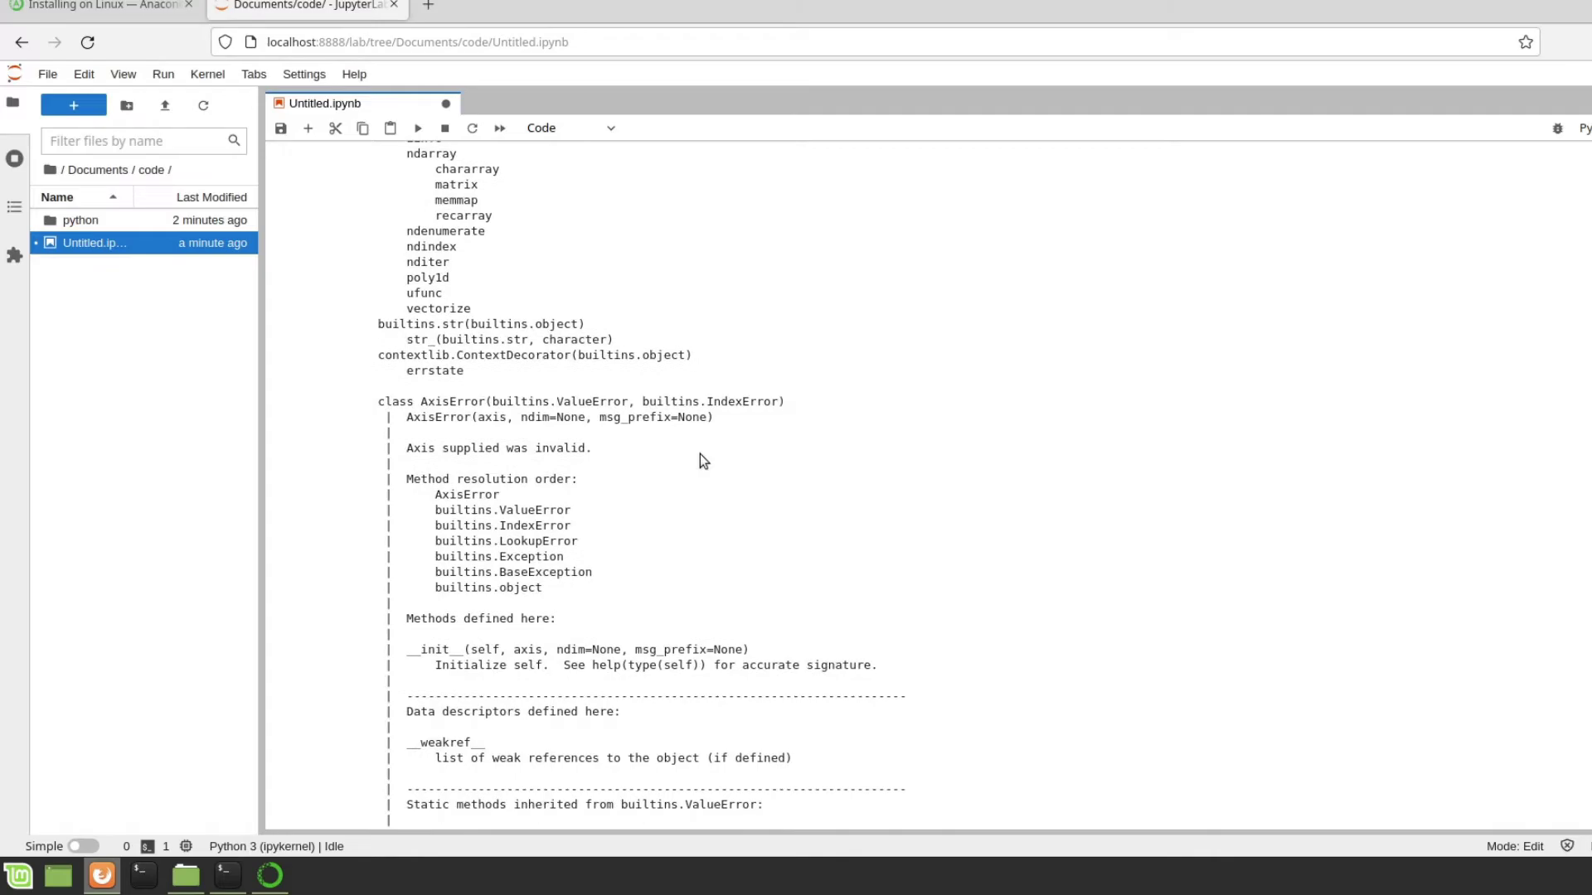
{"action": "scroll", "coordinate": [700, 454], "scroll_direction": "down", "scroll_amount": 20}
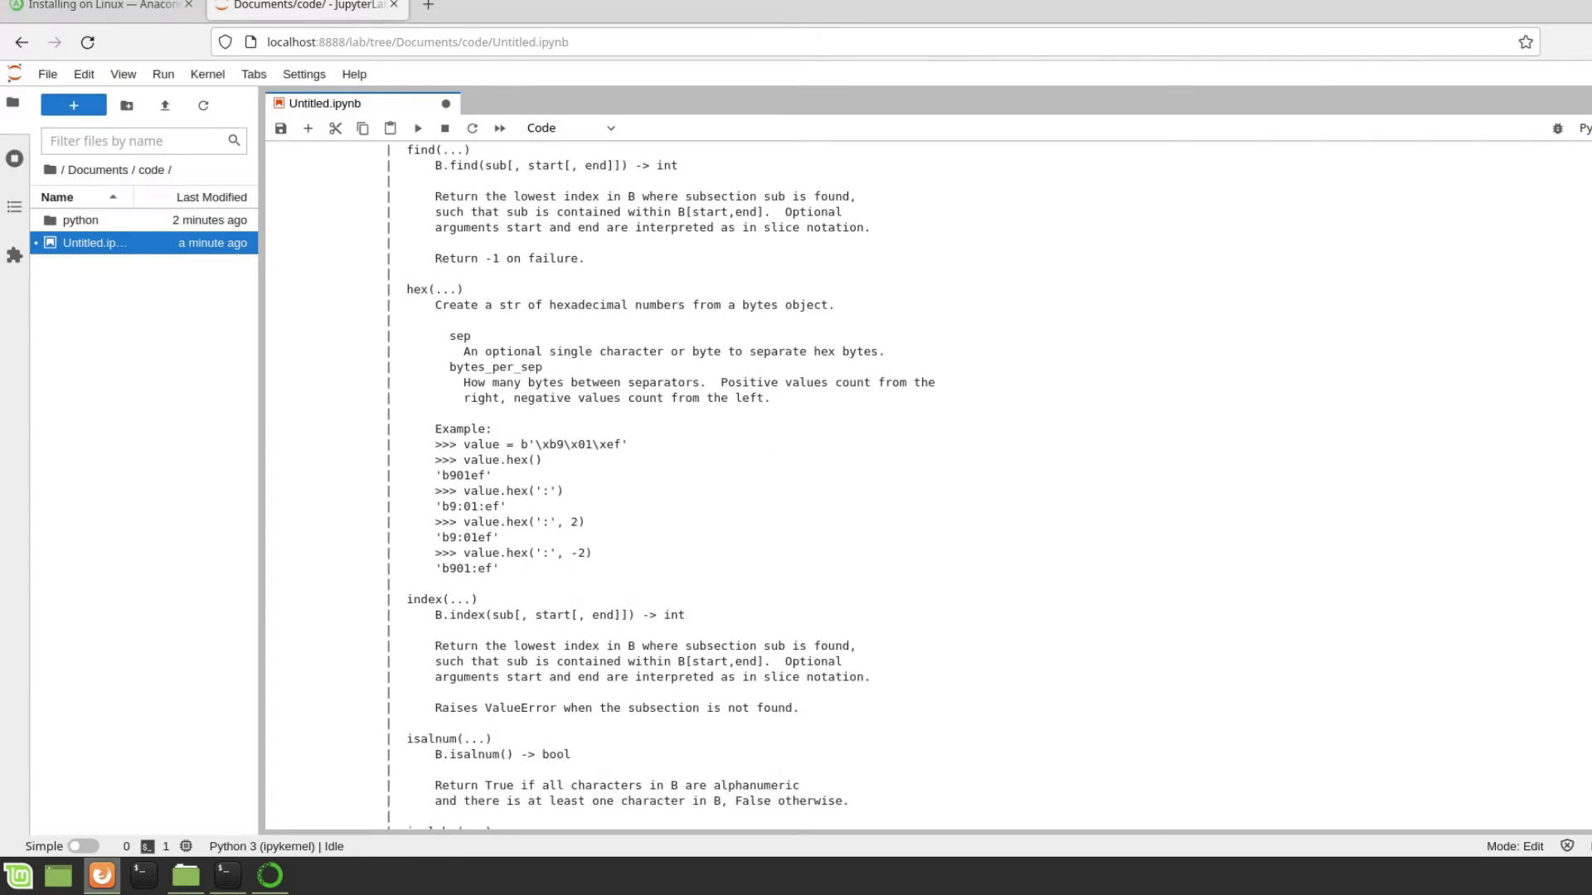
- Run import matplotlib in the empty cell at the end of the notebook
{"action": "key", "text": "Escape"}
{"action": "key", "text": "d"}
{"action": "key", "text": "d"}
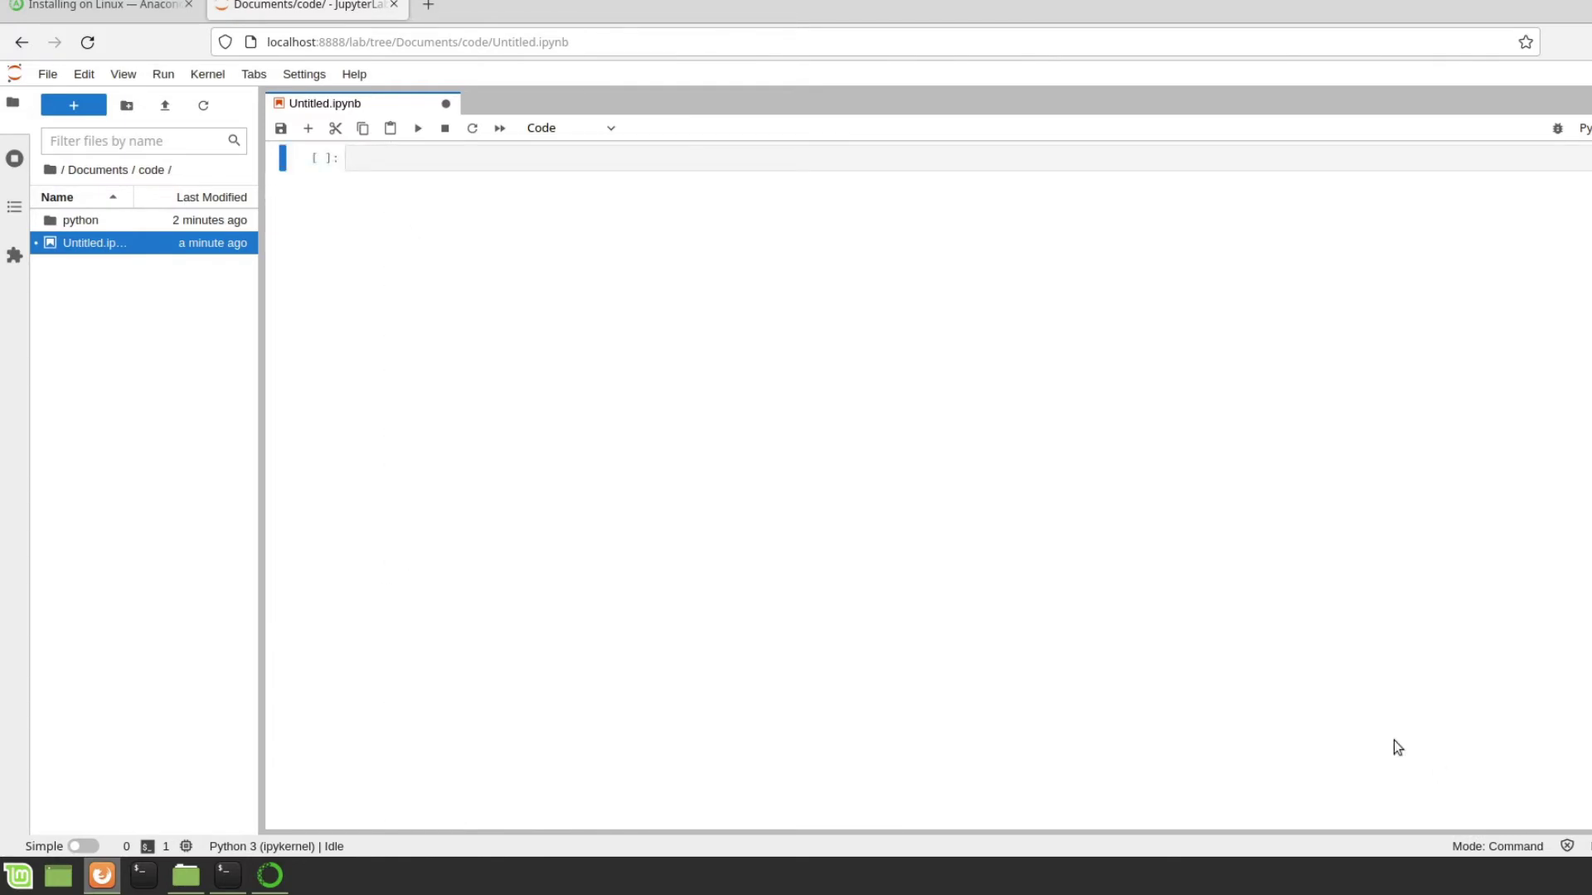
{"action": "left_click", "coordinate": [517, 161]}
{"action": "type", "text": "import mat"}
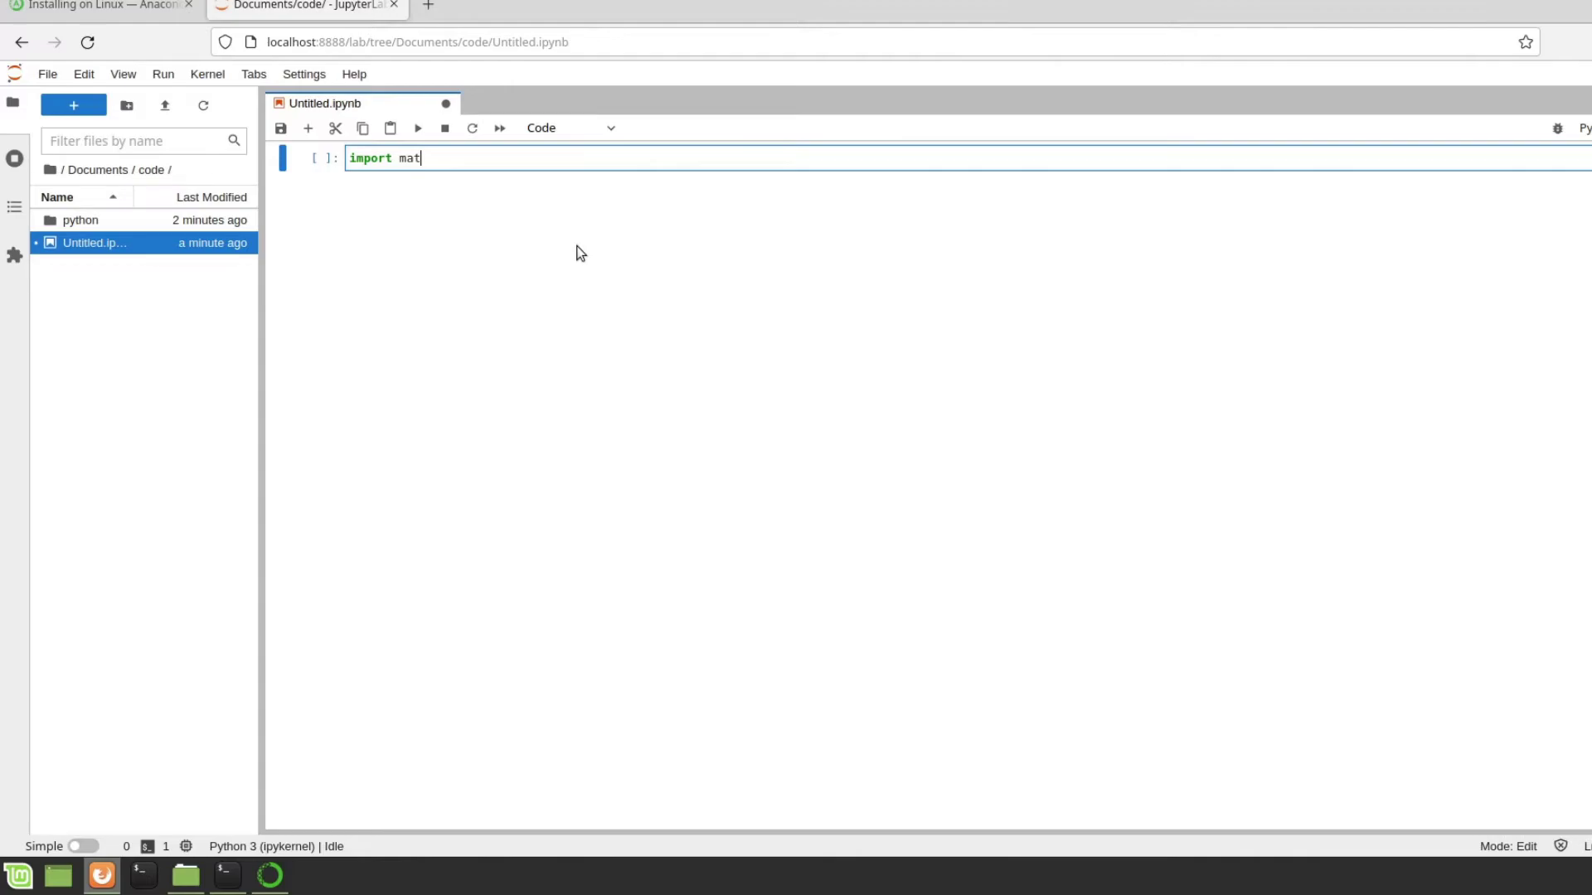
{"action": "type", "text": "plotlib"}
{"action": "key", "text": "shift+Return"}
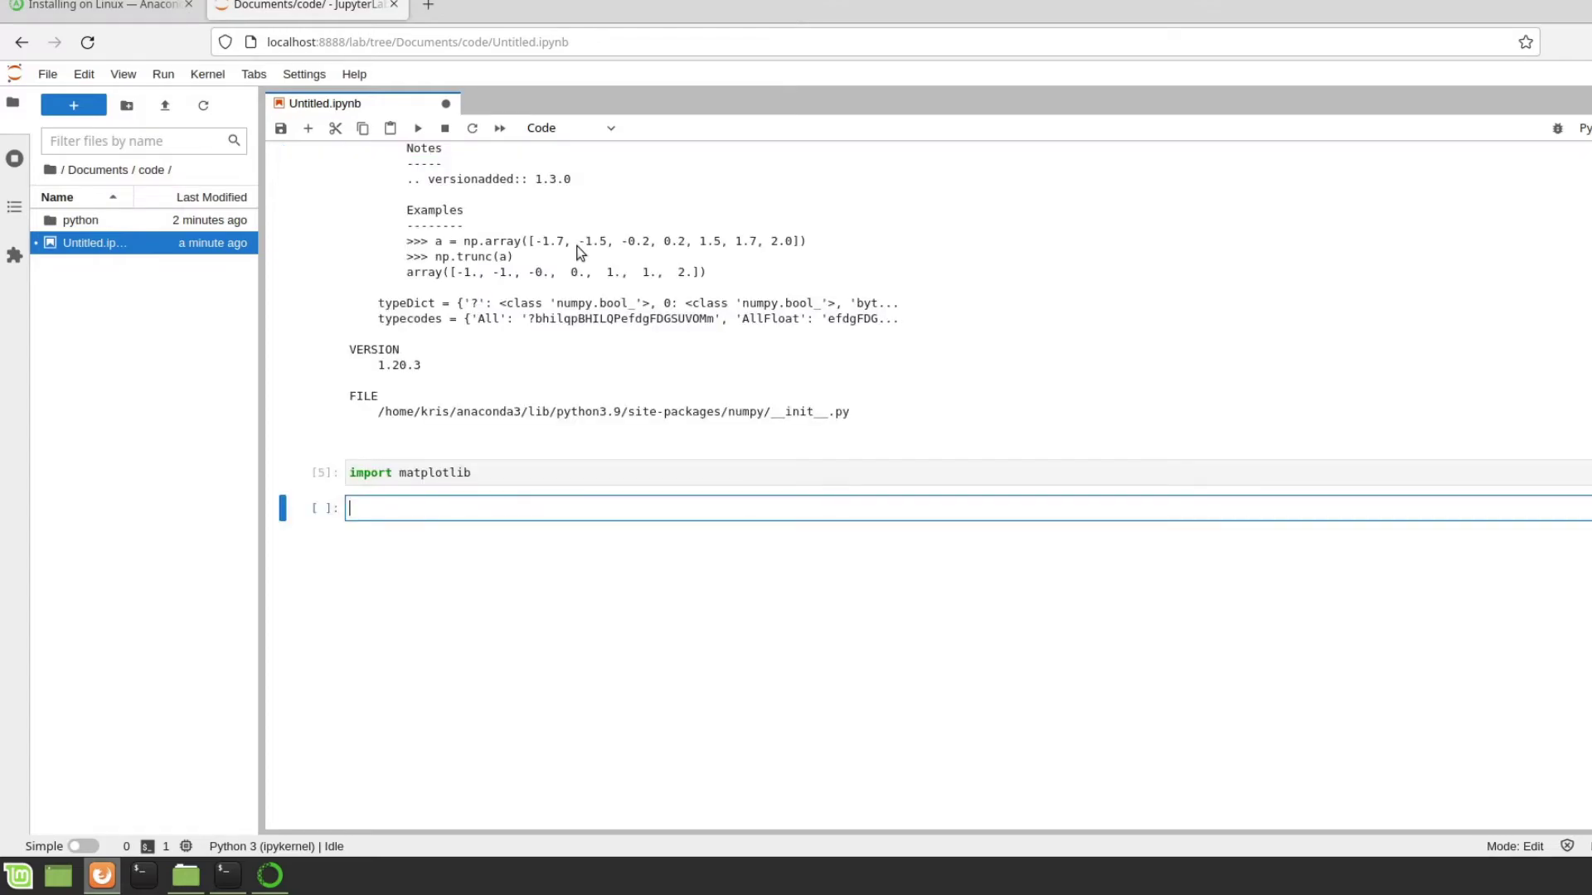
- Run help(matplotlib) in the next cell and look through the package description and module list
{"action": "type", "text": "help(matplotlib"}
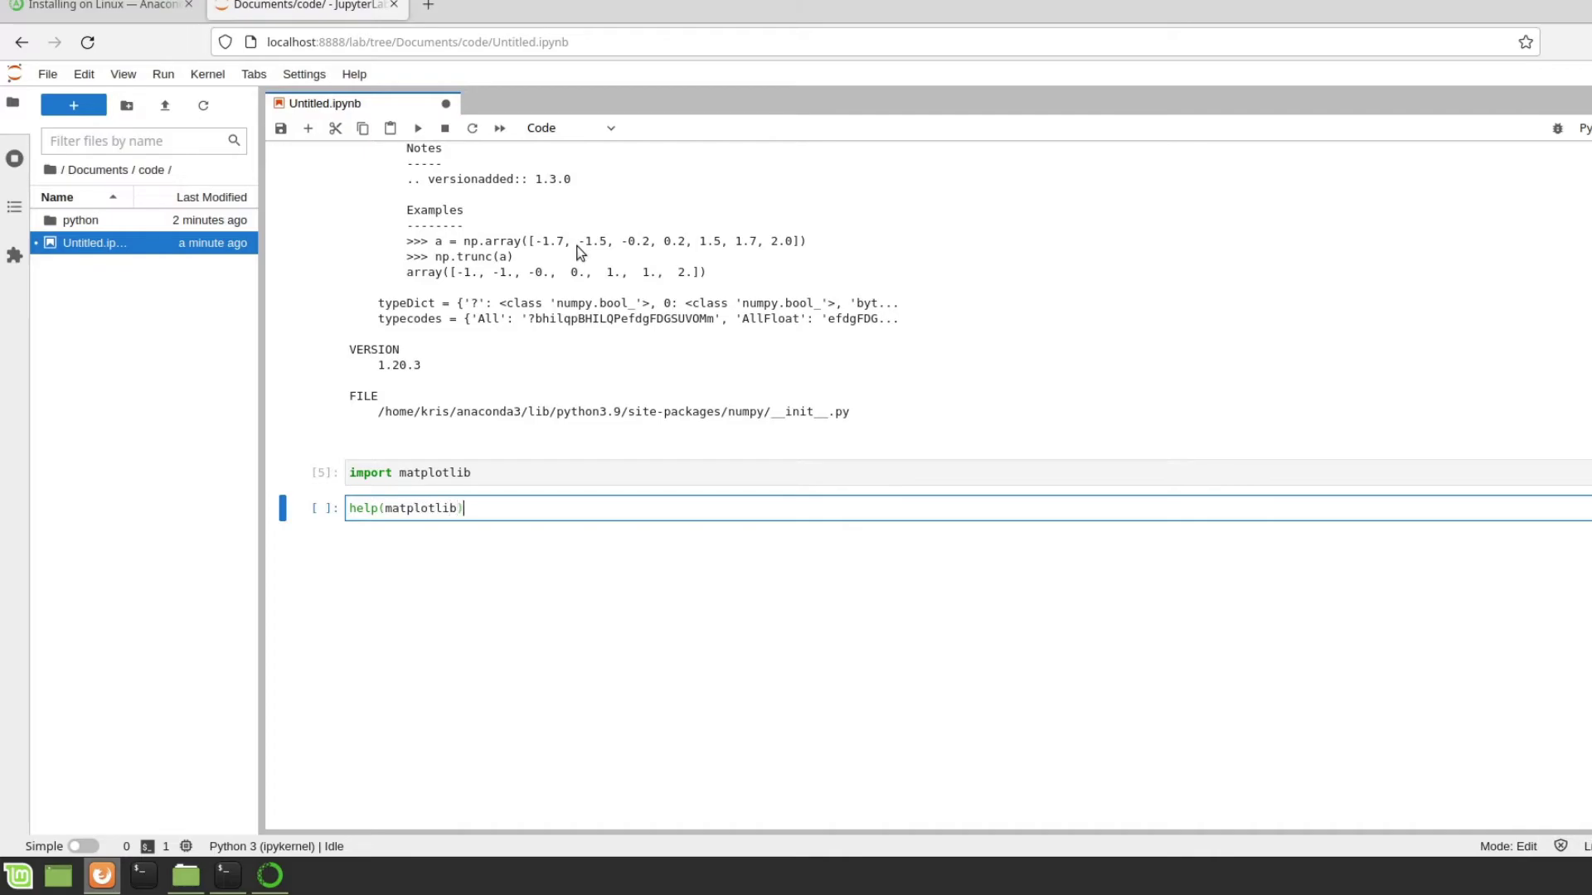
{"action": "key", "text": "shift+Return"}
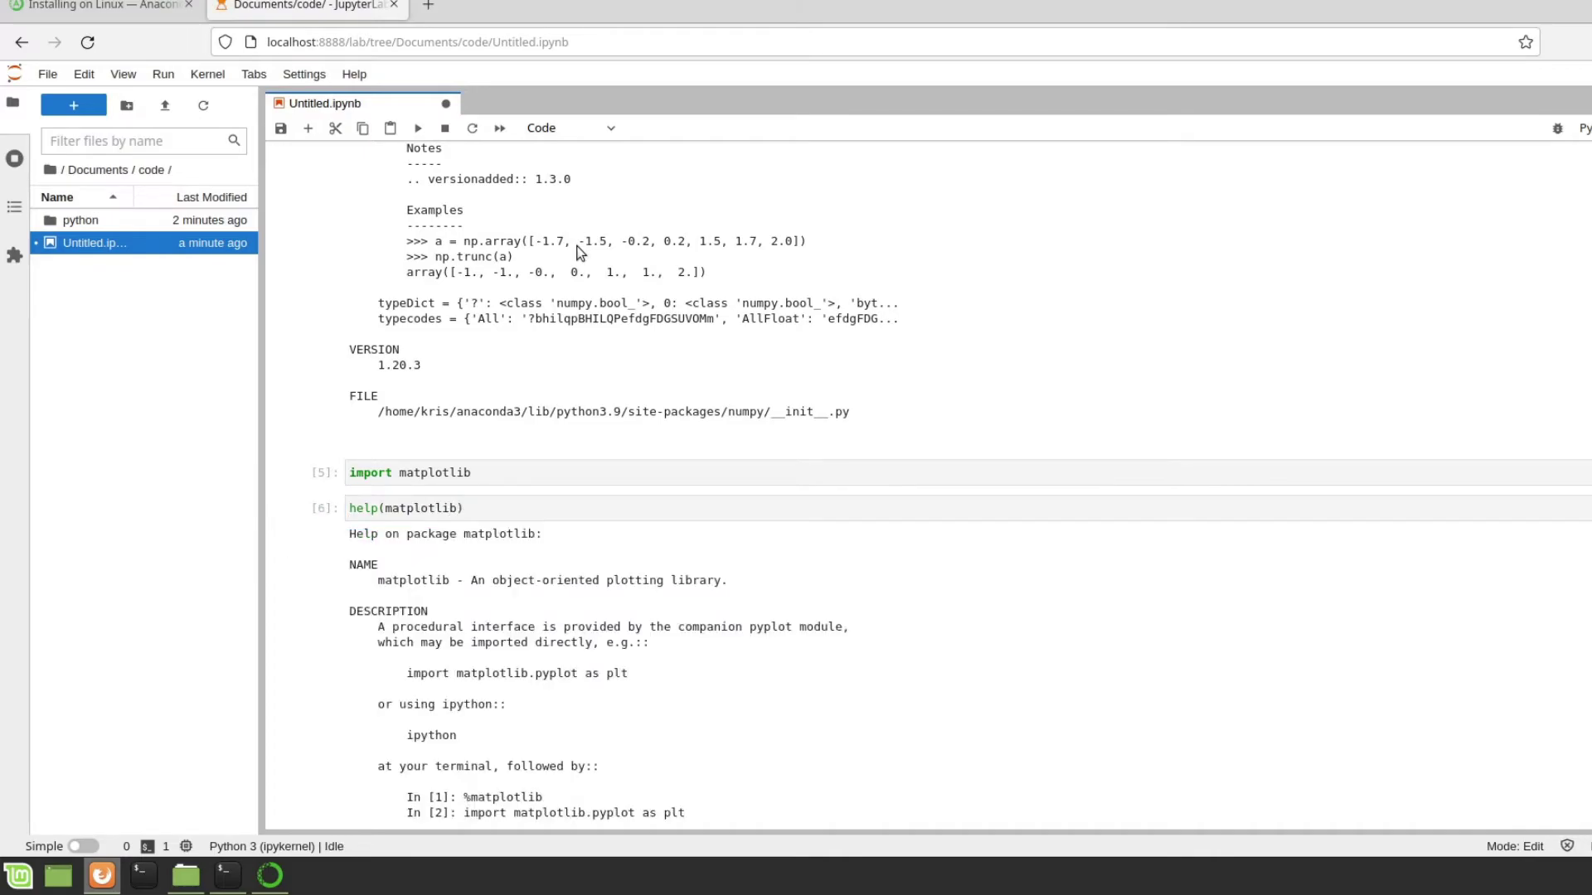
{"action": "scroll", "coordinate": [764, 590], "scroll_direction": "down", "scroll_amount": 10}
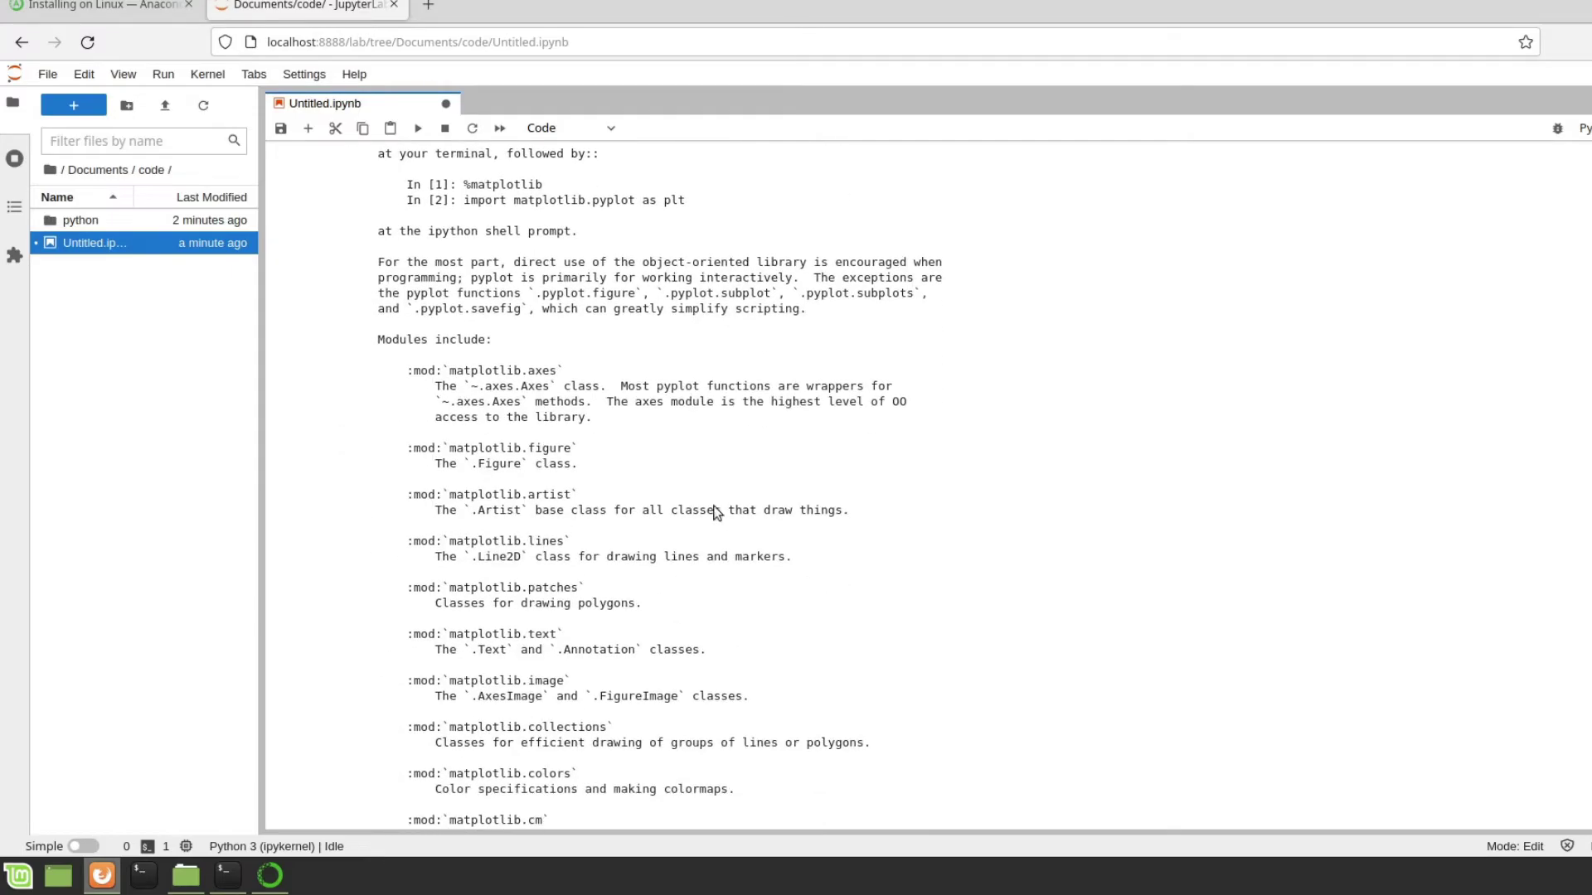
{"action": "scroll", "coordinate": [655, 406], "scroll_direction": "up", "scroll_amount": 3}
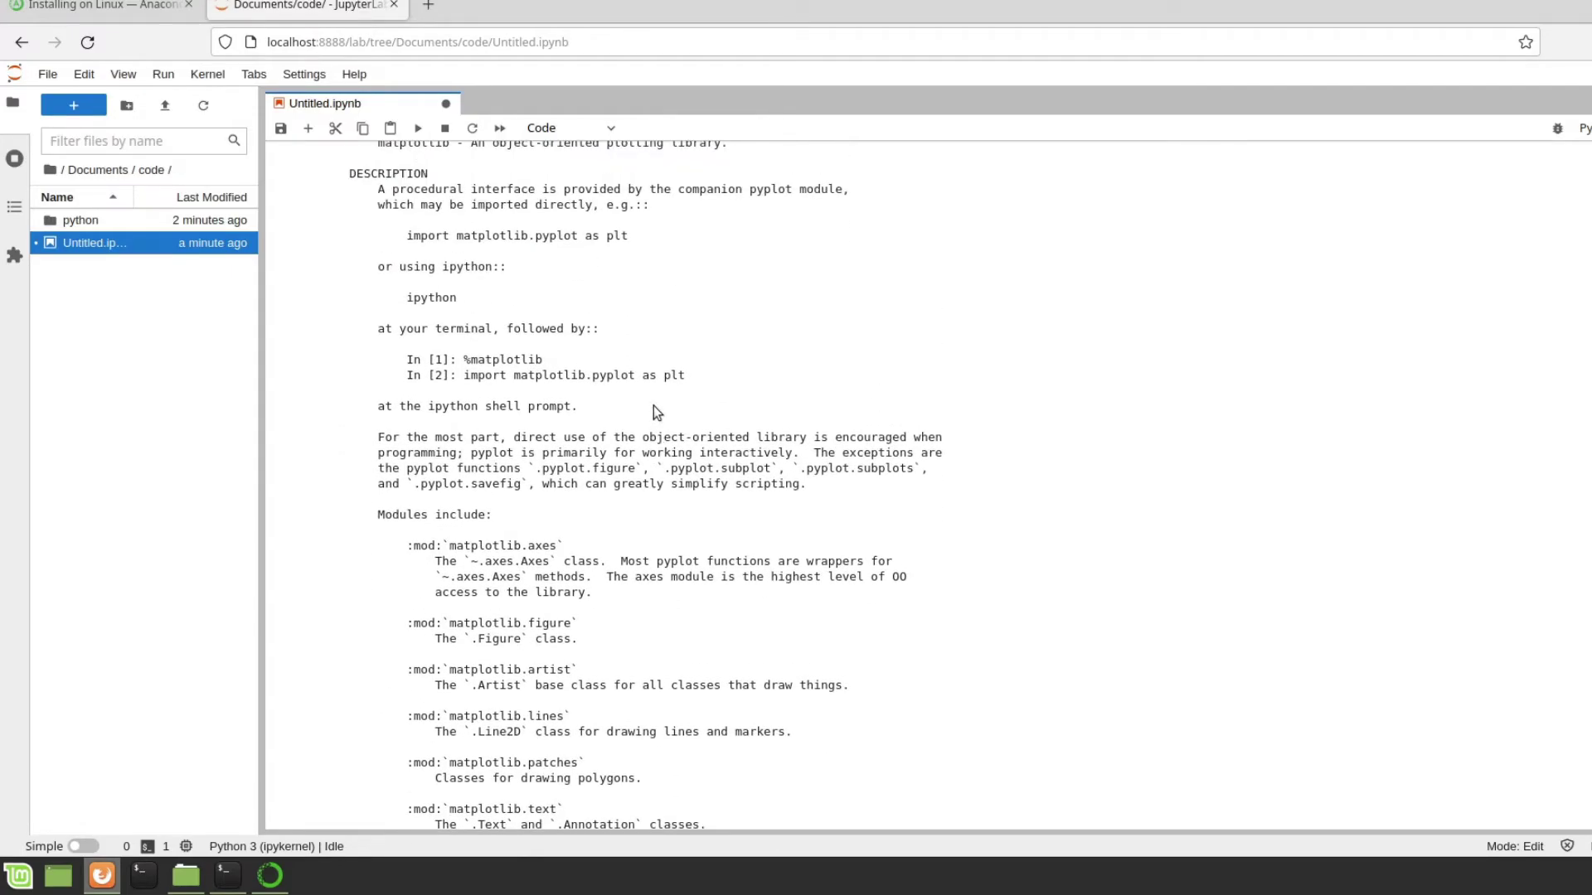
{"action": "scroll", "coordinate": [653, 405], "scroll_direction": "down", "scroll_amount": 4}
{"action": "scroll", "coordinate": [663, 405], "scroll_direction": "down", "scroll_amount": 3}
{"action": "key", "text": "ctrl+plus"}
{"action": "key", "text": "ctrl+plus"}
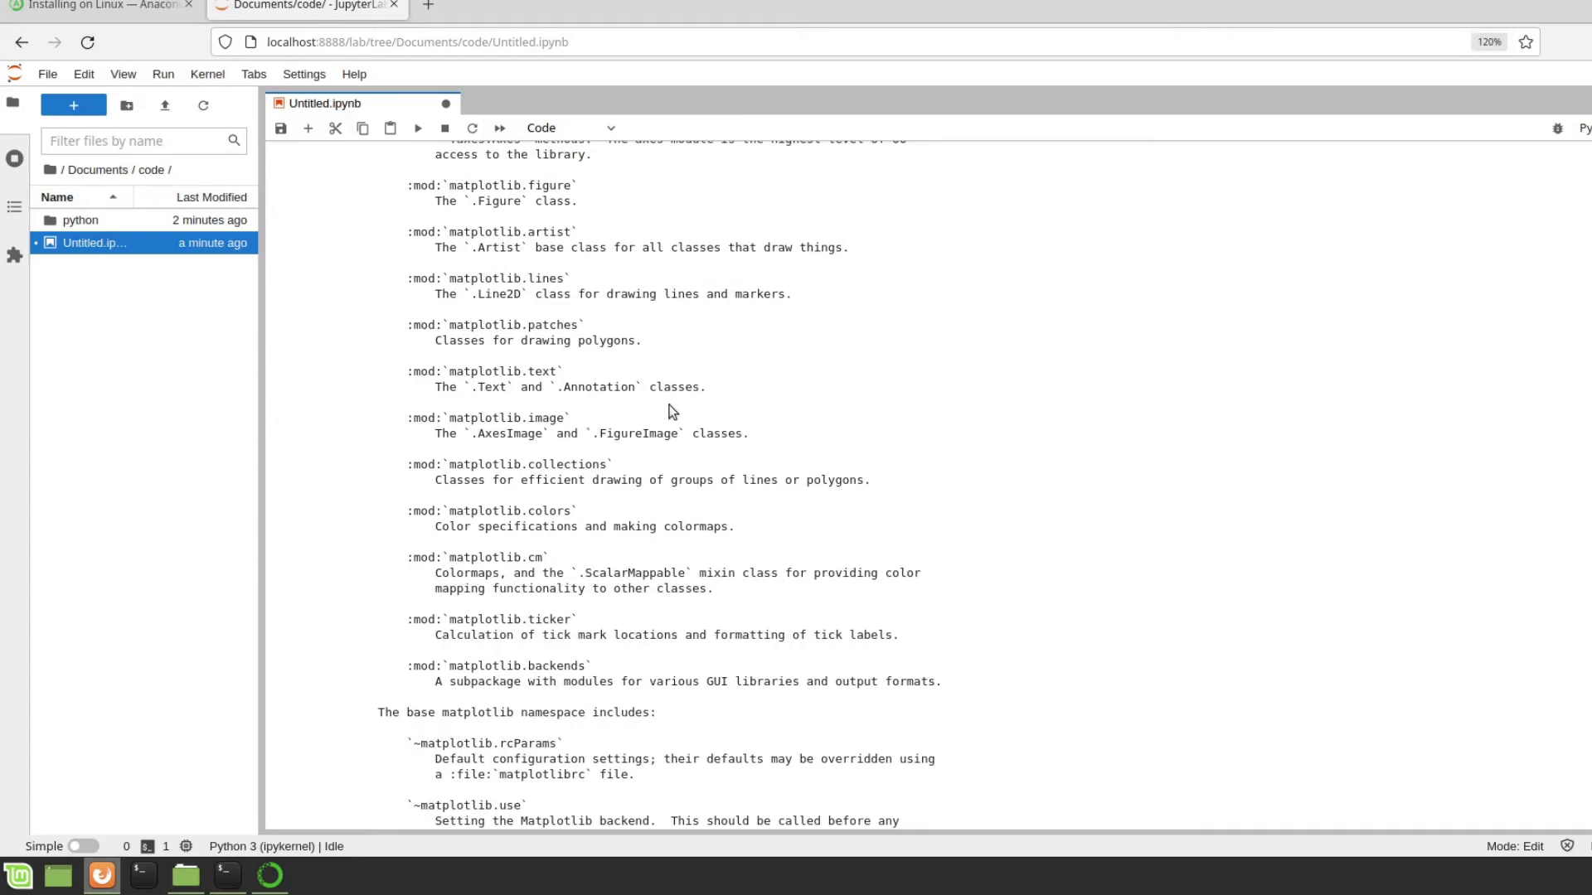
- Look through the rest of the matplotlib help, save the notebook and add an empty cell at its end
{"action": "scroll", "coordinate": [671, 412], "scroll_direction": "down", "scroll_amount": 20}
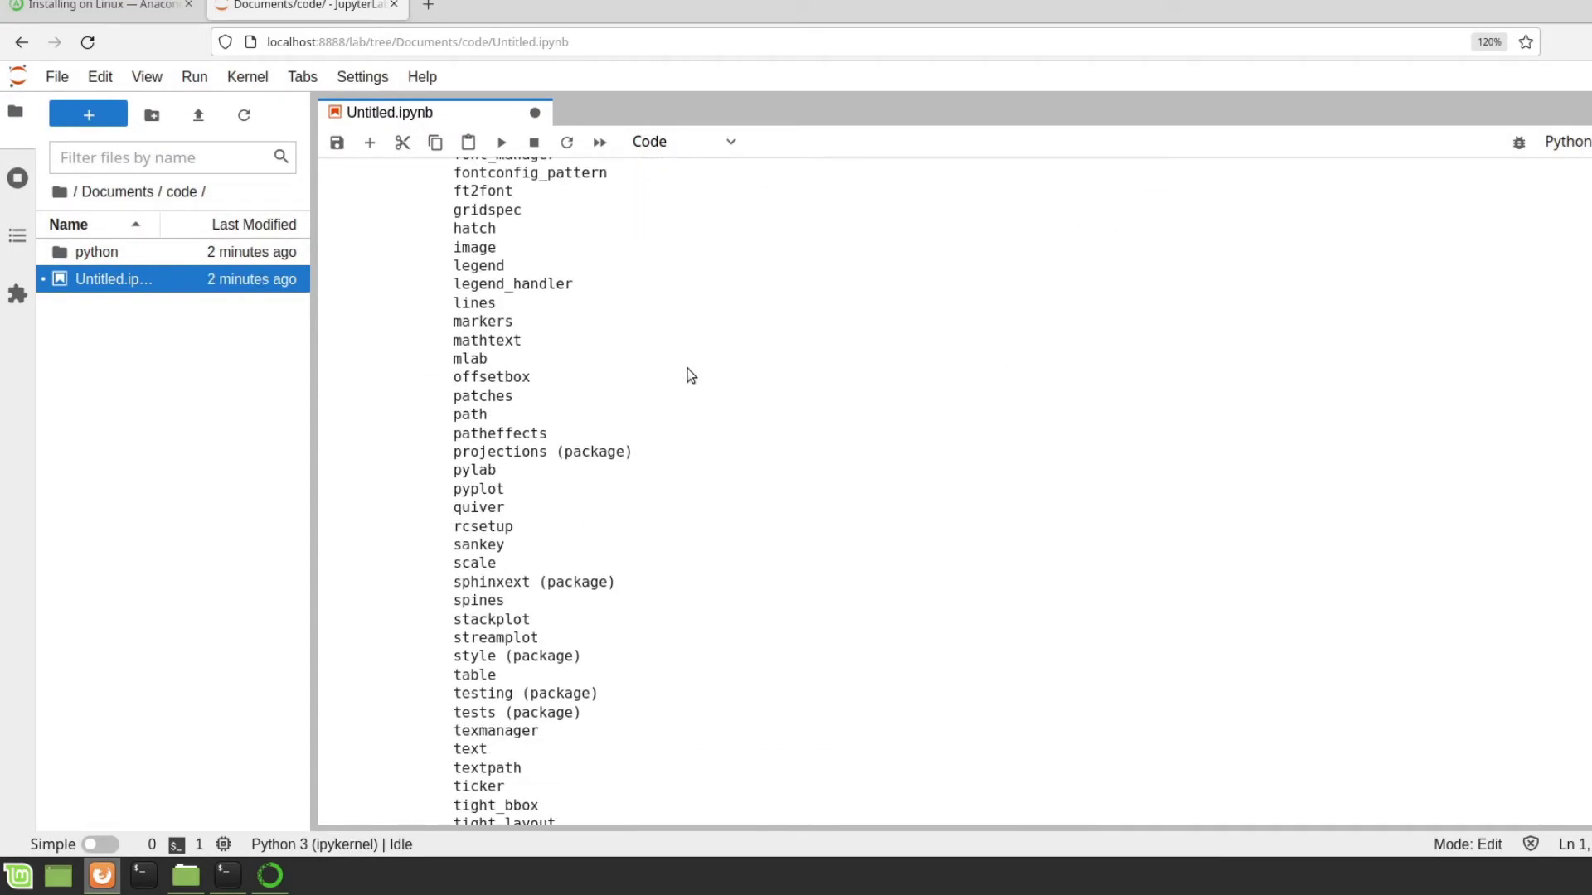
{"action": "right_click", "coordinate": [442, 120]}
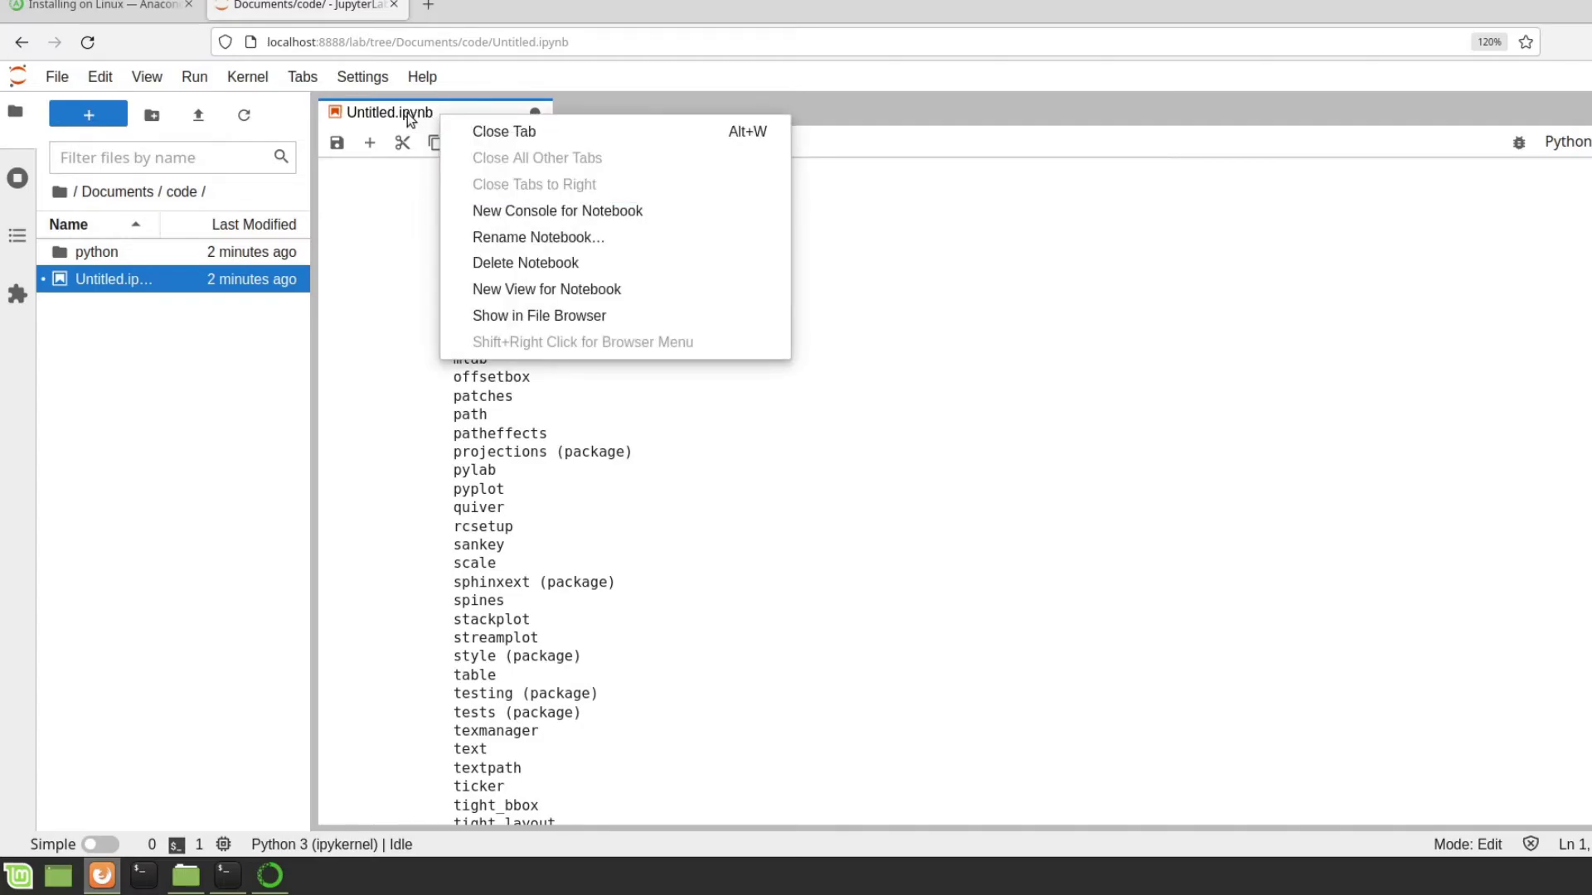
{"action": "left_click", "coordinate": [187, 314]}
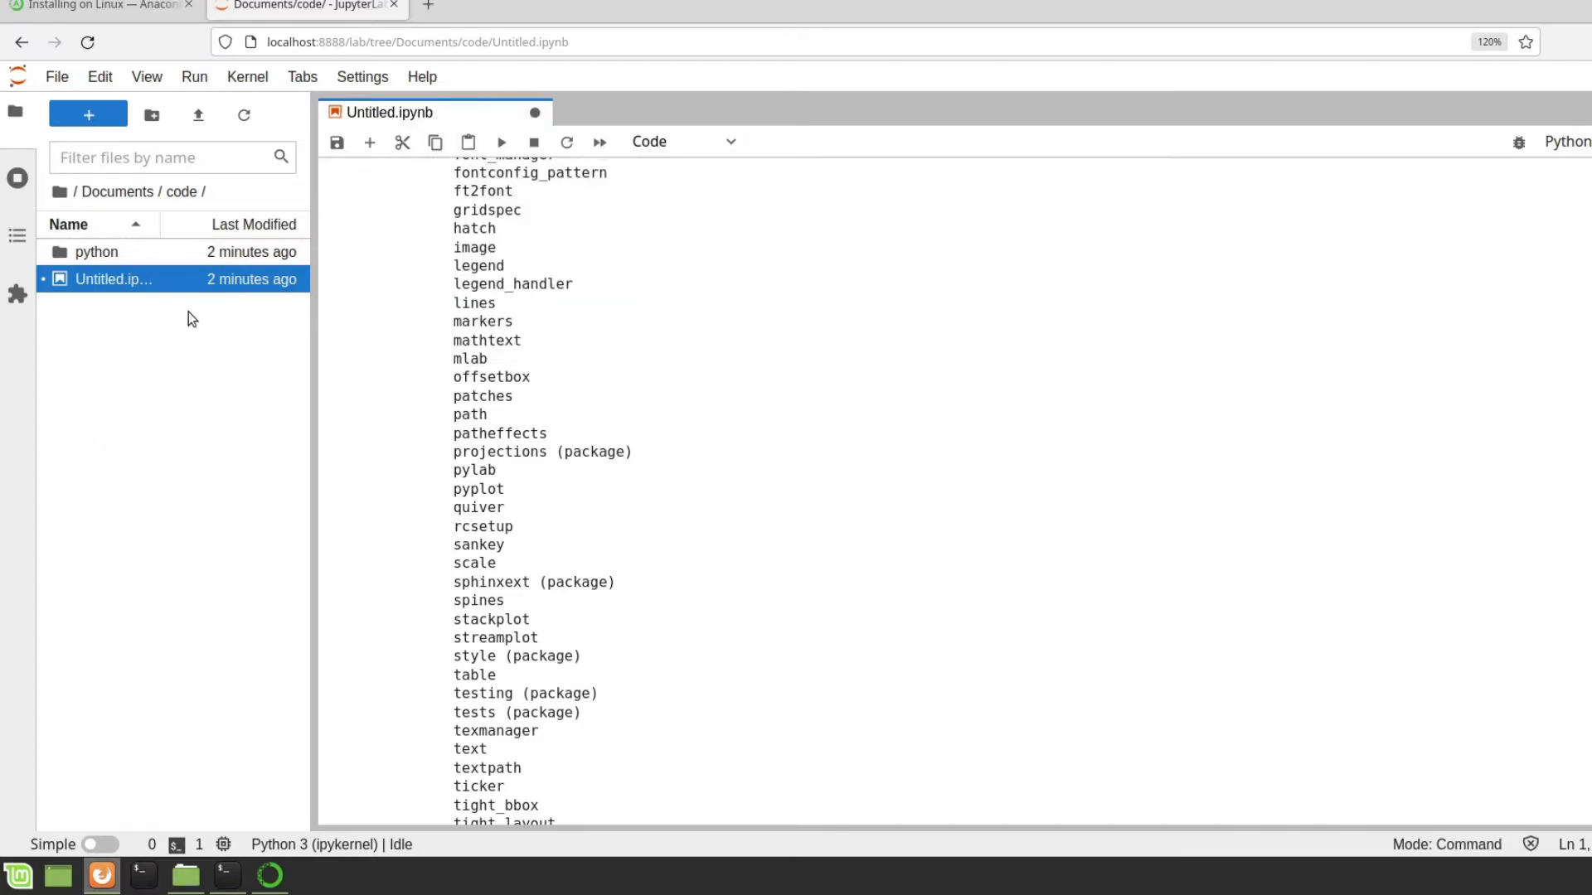
{"action": "left_click", "coordinate": [336, 143]}
{"action": "left_click", "coordinate": [370, 142]}
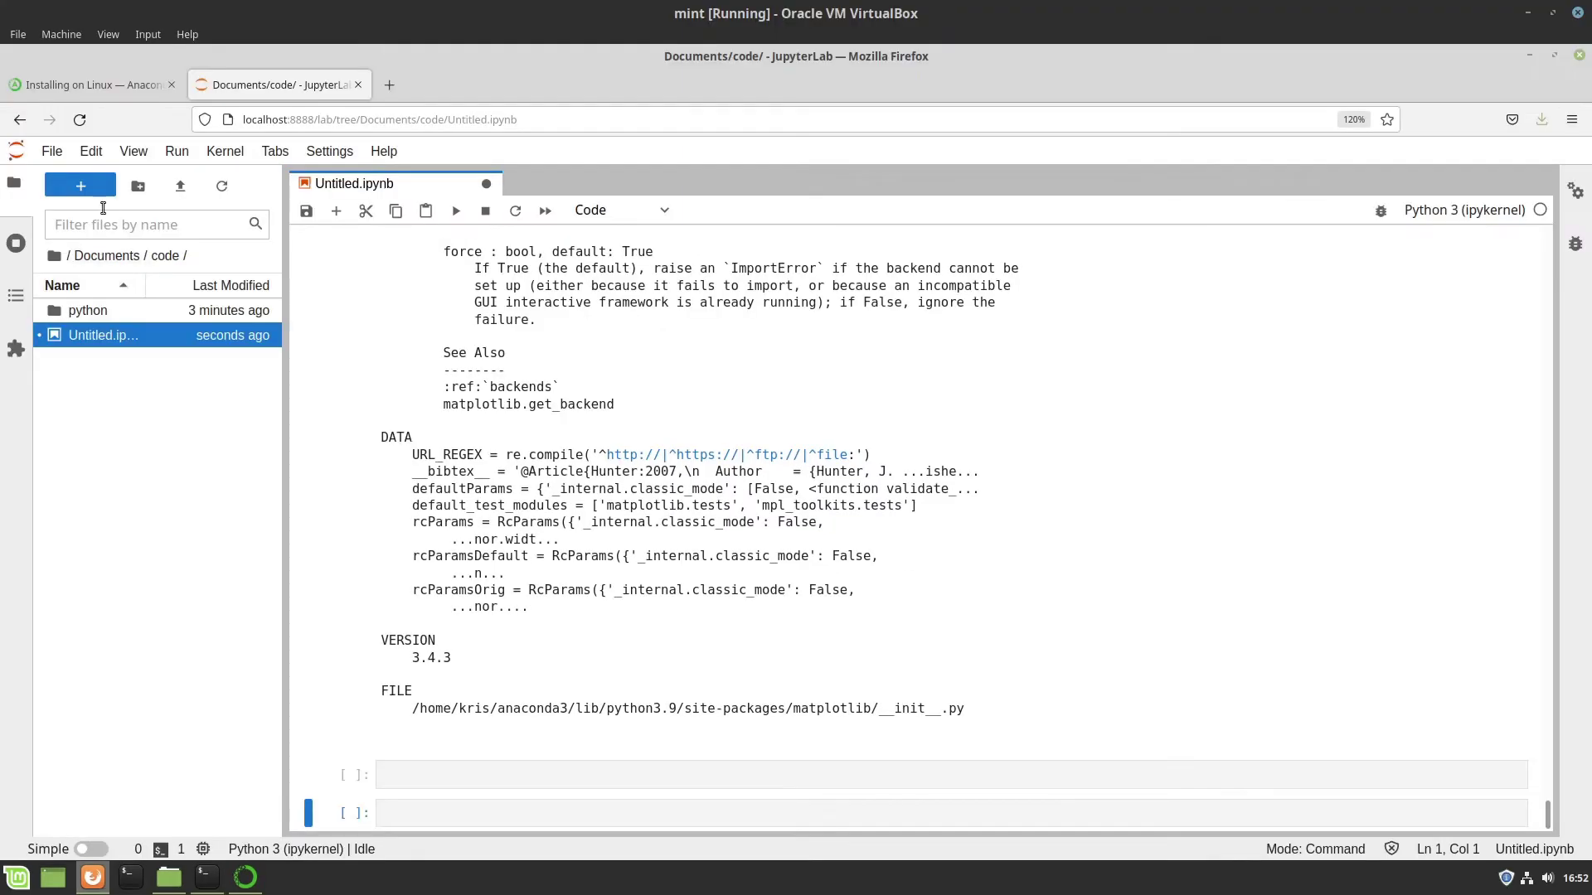
- Create a new Python 3 (ipykernel) notebook in Documents/code and place it side by side to the right of Untitled.ipynb
{"action": "left_click", "coordinate": [108, 122]}
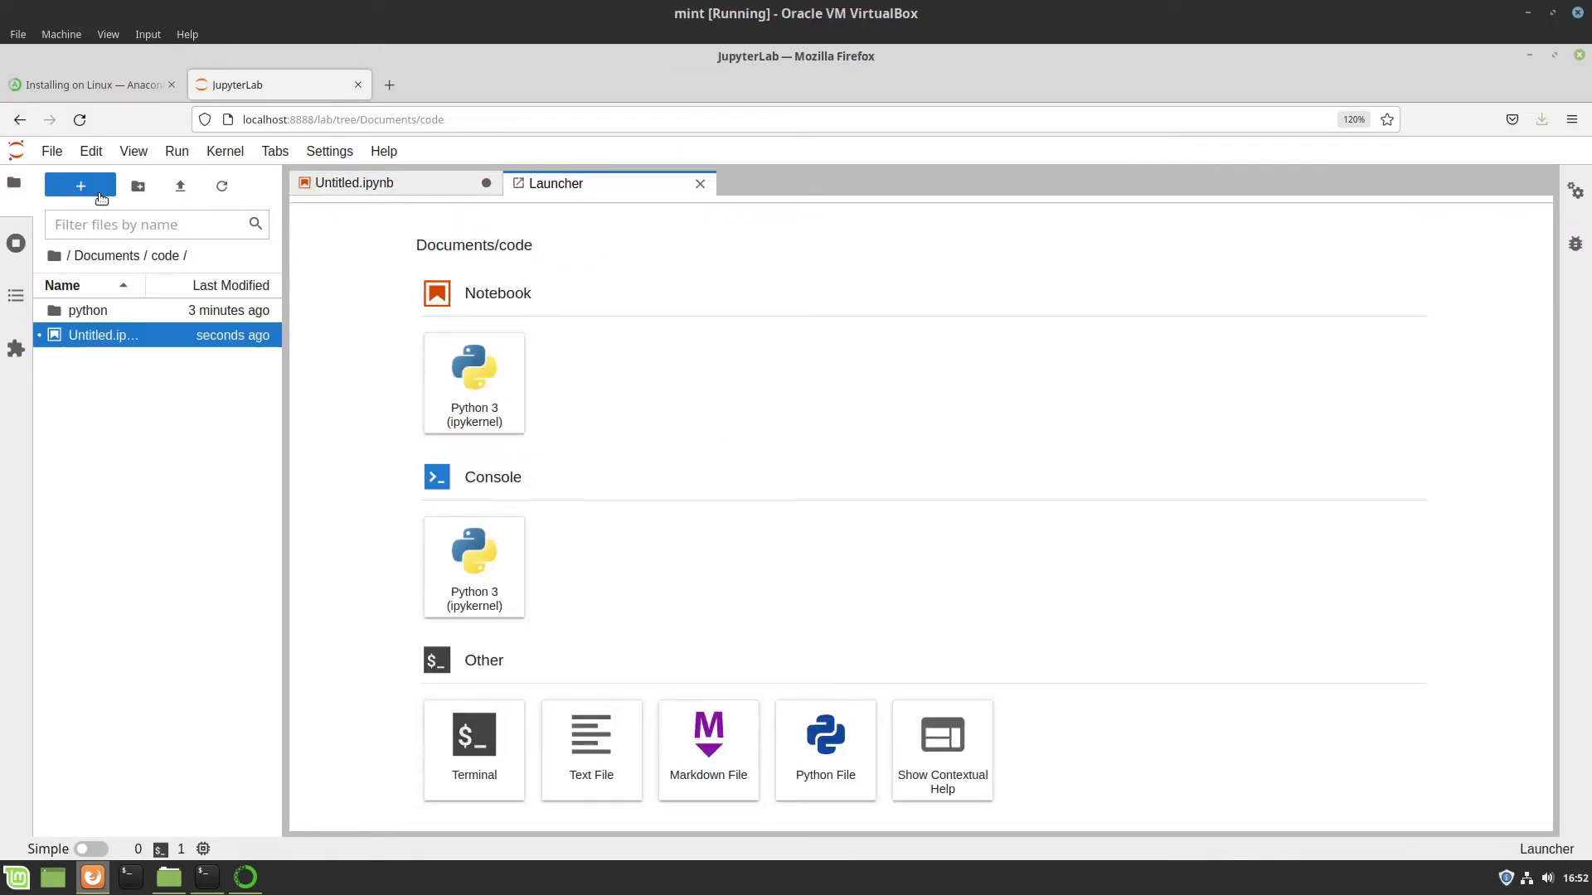
{"action": "left_click", "coordinate": [474, 383]}
{"action": "left_click_drag", "start_coordinate": [661, 182], "coordinate": [1159, 402]}
- Run print('show in split screen views too!! Keep your help files open or documentation while you try to learn new libraries') in the new notebook
{"action": "left_click", "coordinate": [1110, 256]}
{"action": "type", "text": "print('show in split screen vi"}
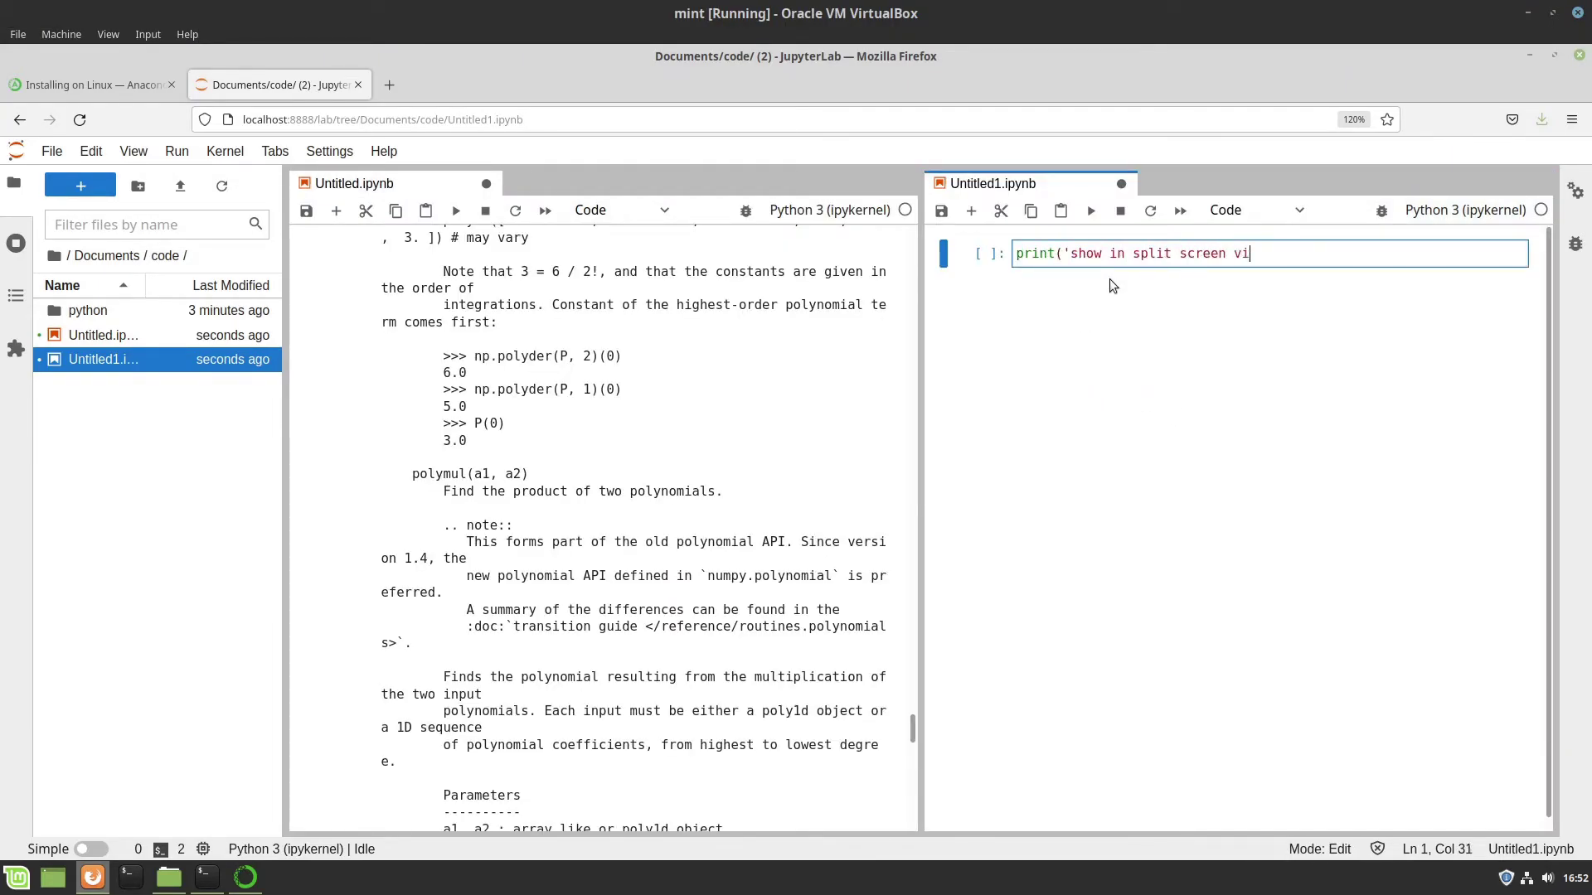
{"action": "type", "text": "ews too!! Keep your help files open or docu"}
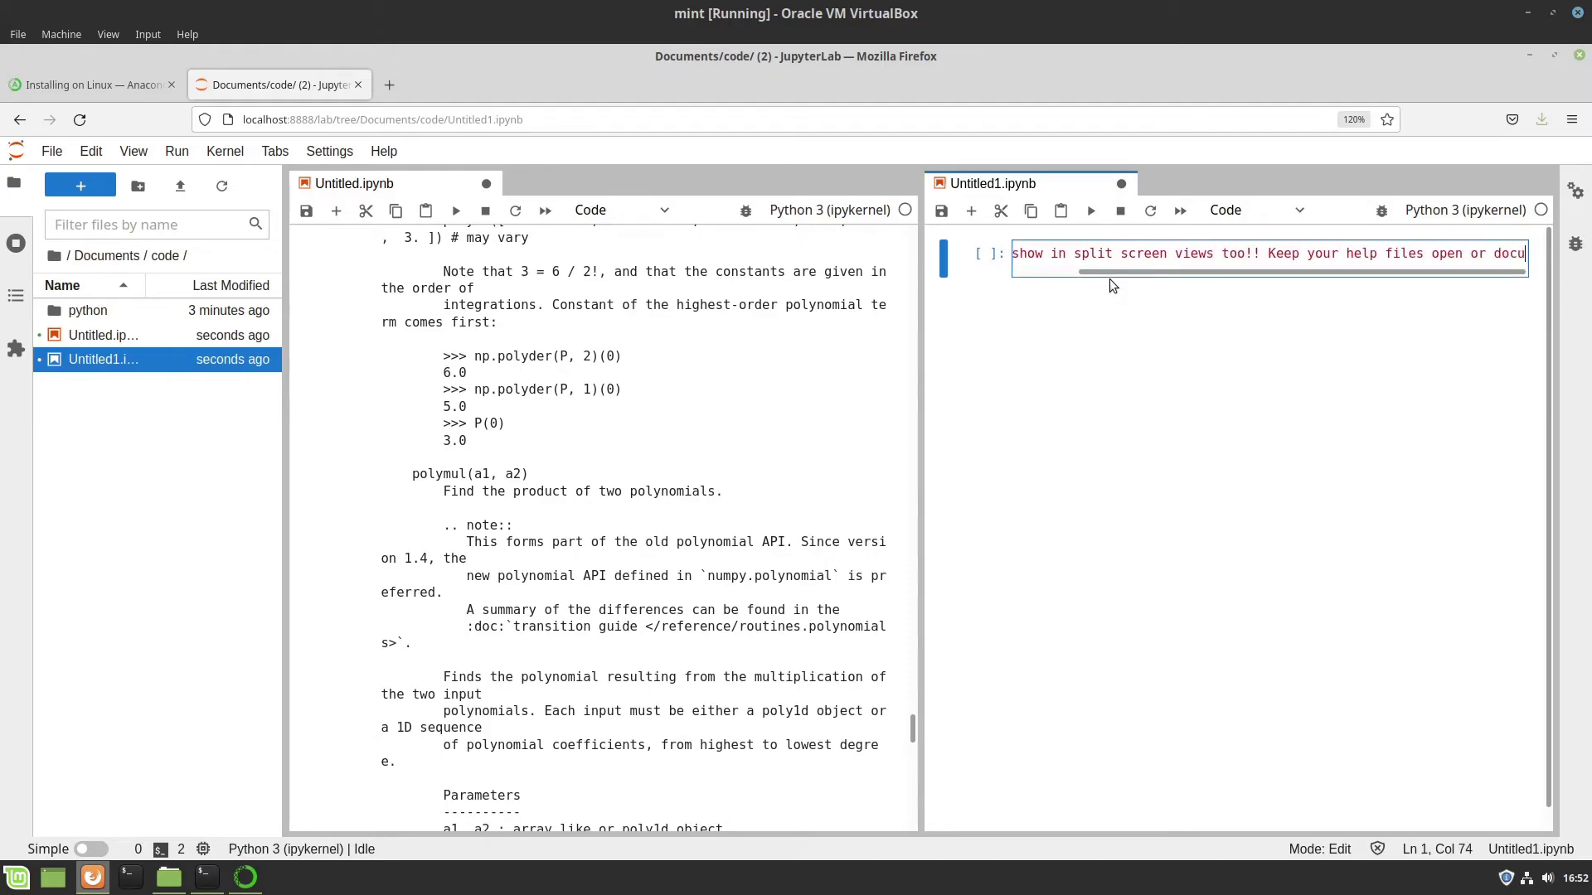
{"action": "type", "text": "mentation while you try to l"}
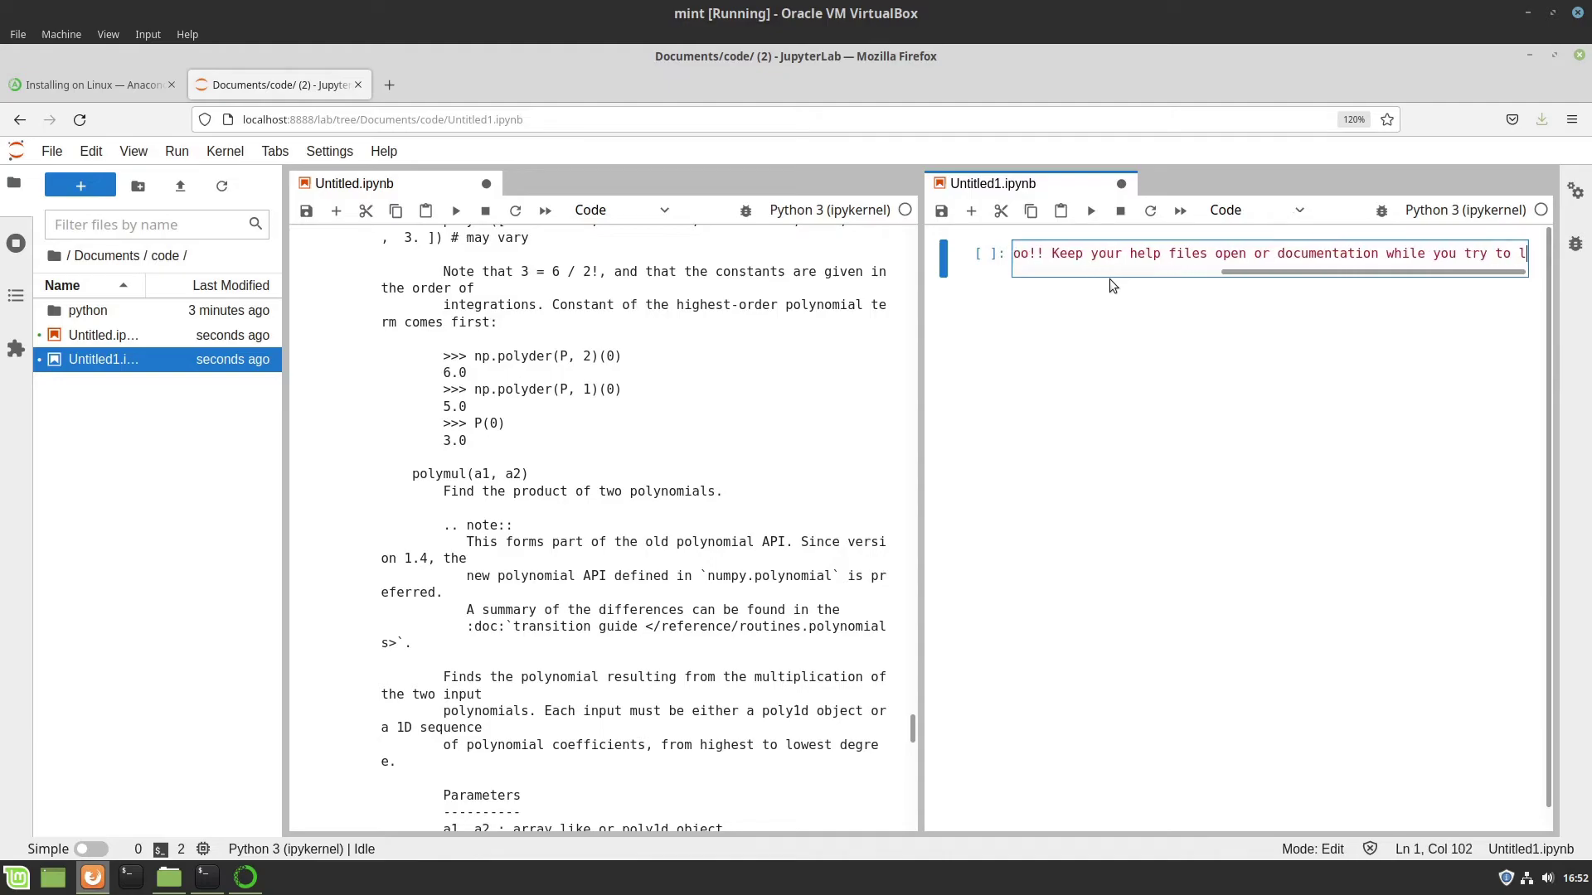
{"action": "type", "text": "earn new libraries')"}
{"action": "key", "text": "shift+Return"}
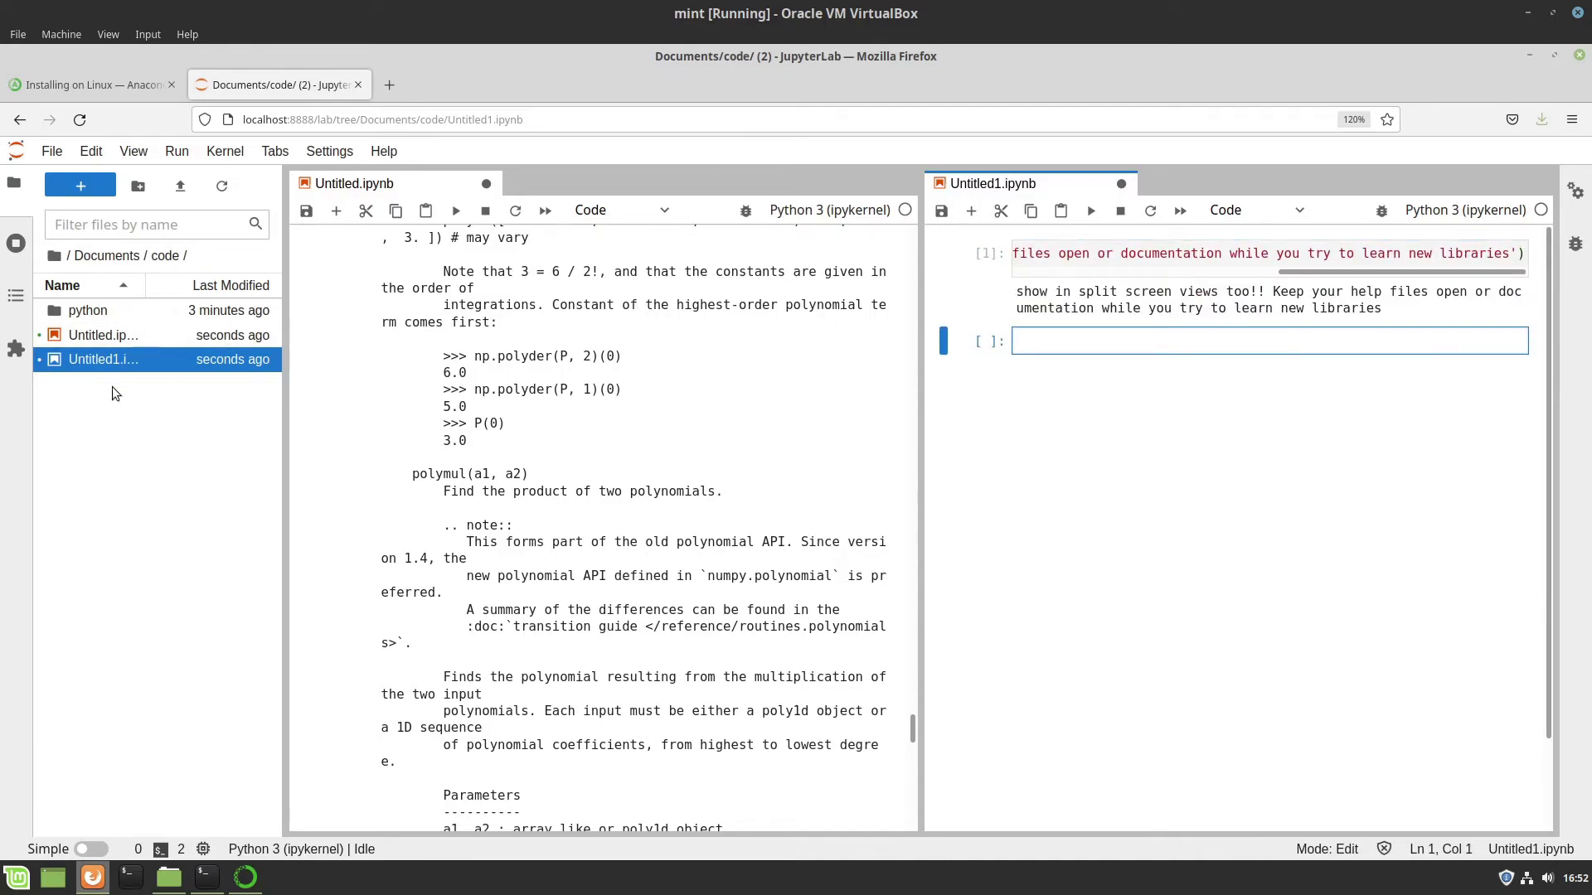
- Save the Untitled.ipynb notebook and rename it as first.ipynb
{"action": "left_click", "coordinate": [306, 210]}
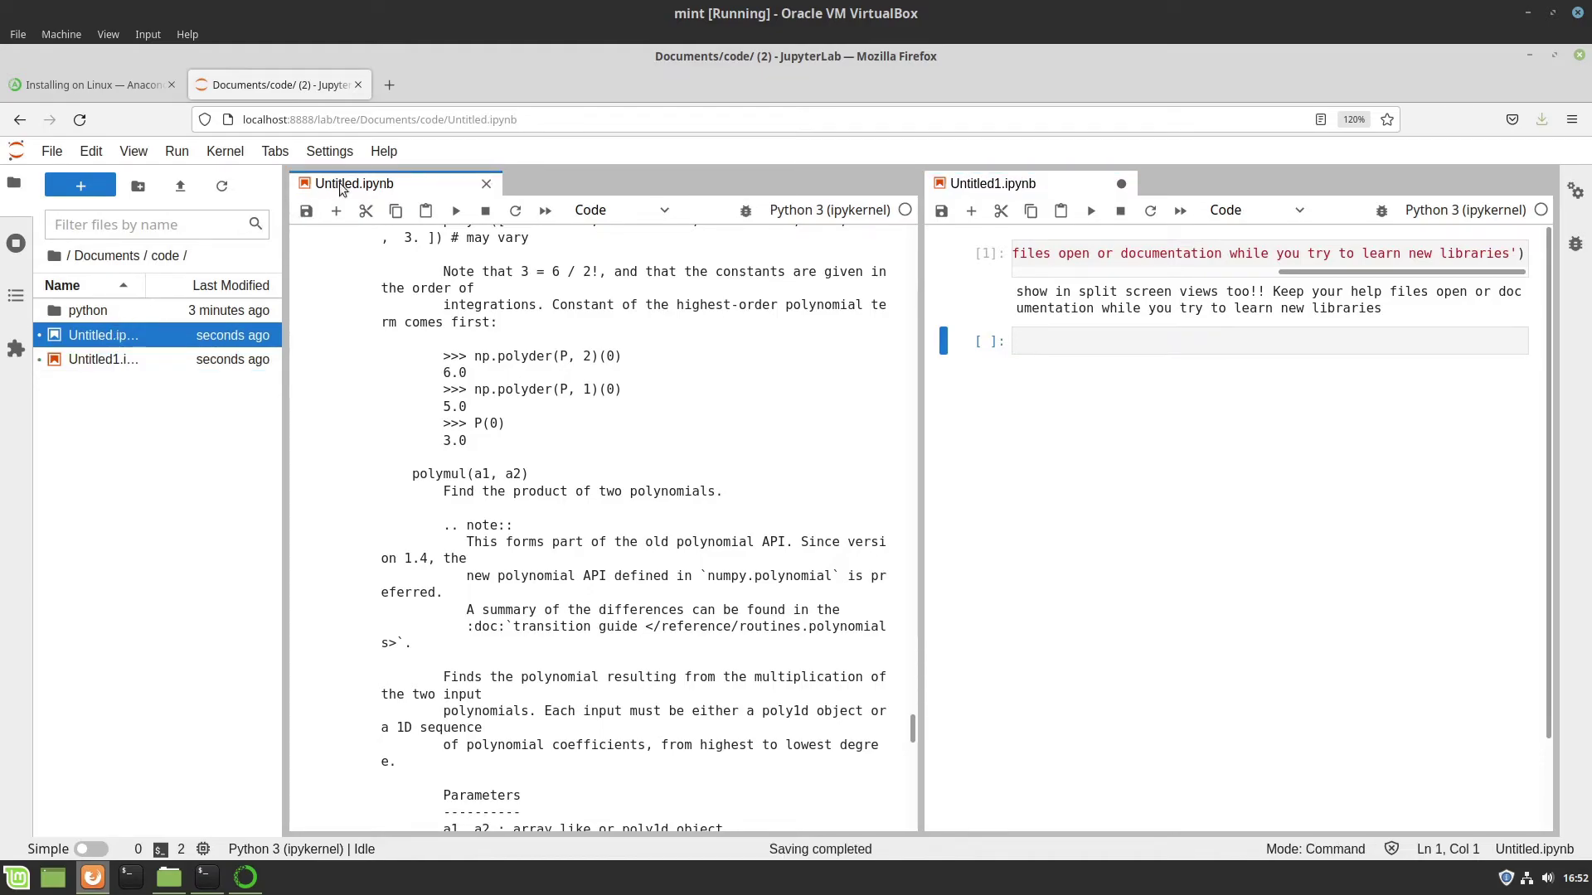
{"action": "right_click", "coordinate": [340, 189]}
{"action": "left_click", "coordinate": [414, 300]}
{"action": "type", "text": "firs.ipynb"}
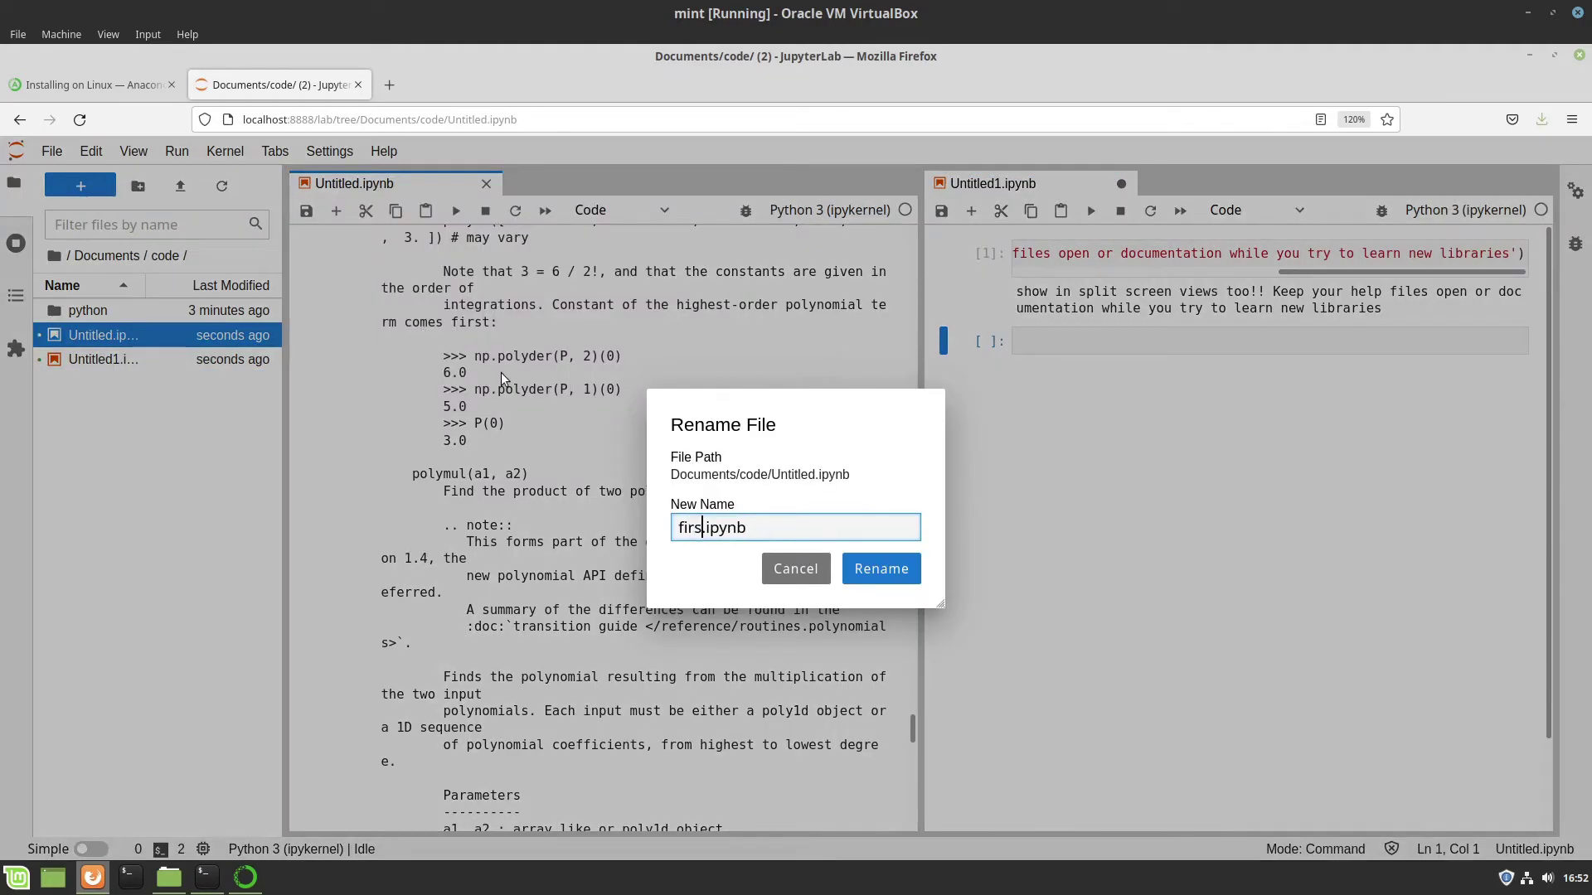
{"action": "type", "text": "t"}
{"action": "key", "text": "Return"}
- Rename the Untitled1.ipynb notebook as second.ipynb
{"action": "right_click", "coordinate": [1025, 190]}
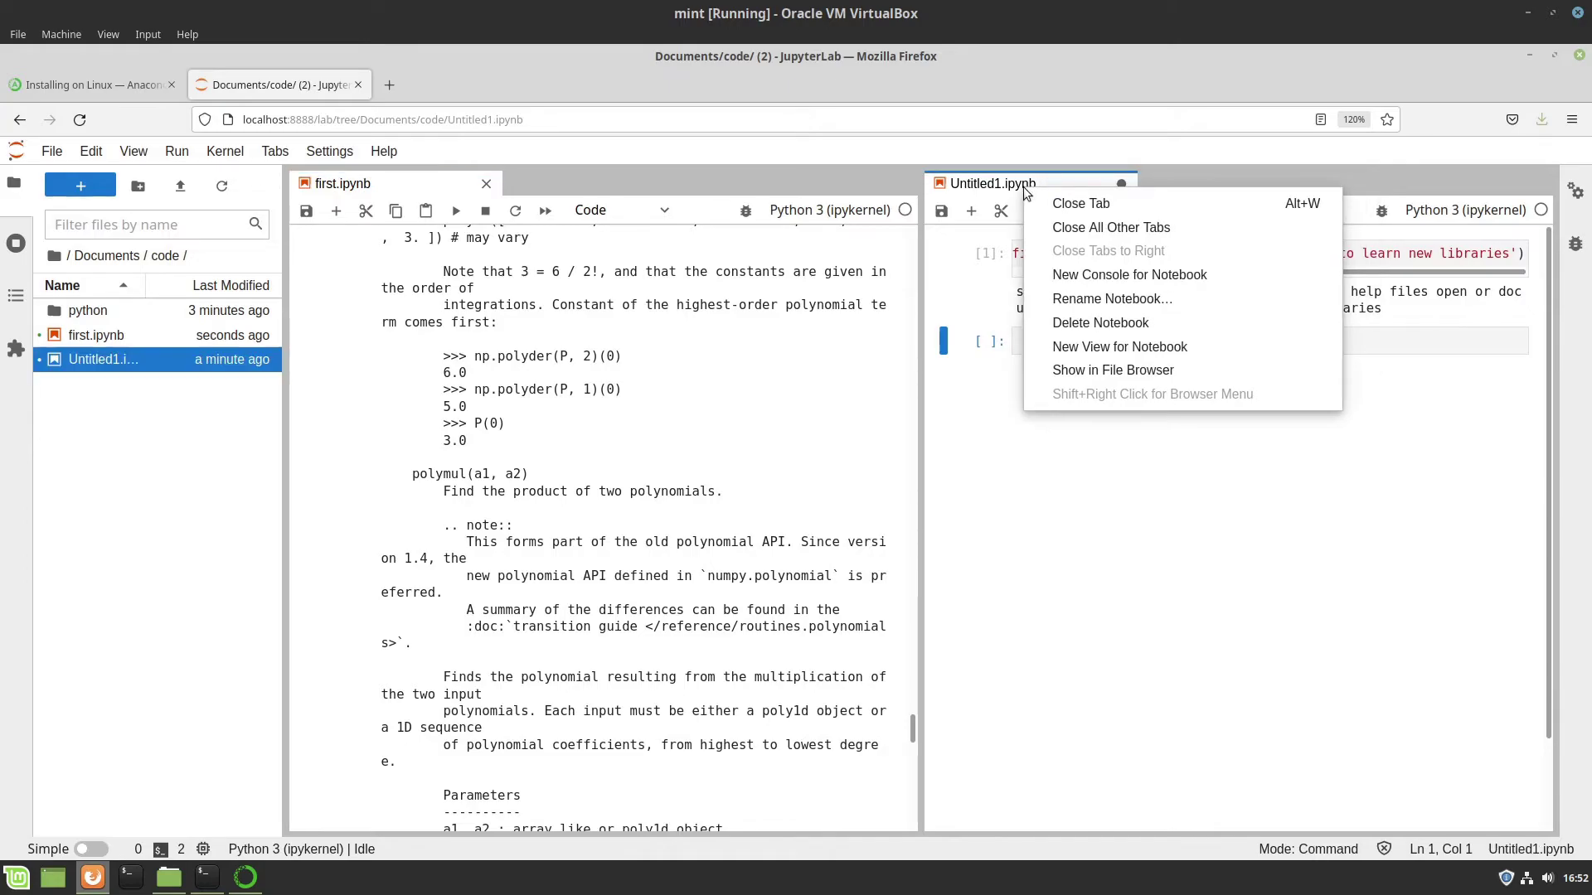
{"action": "left_click", "coordinate": [1106, 298]}
{"action": "type", "text": "second"}
{"action": "key", "text": "Return"}
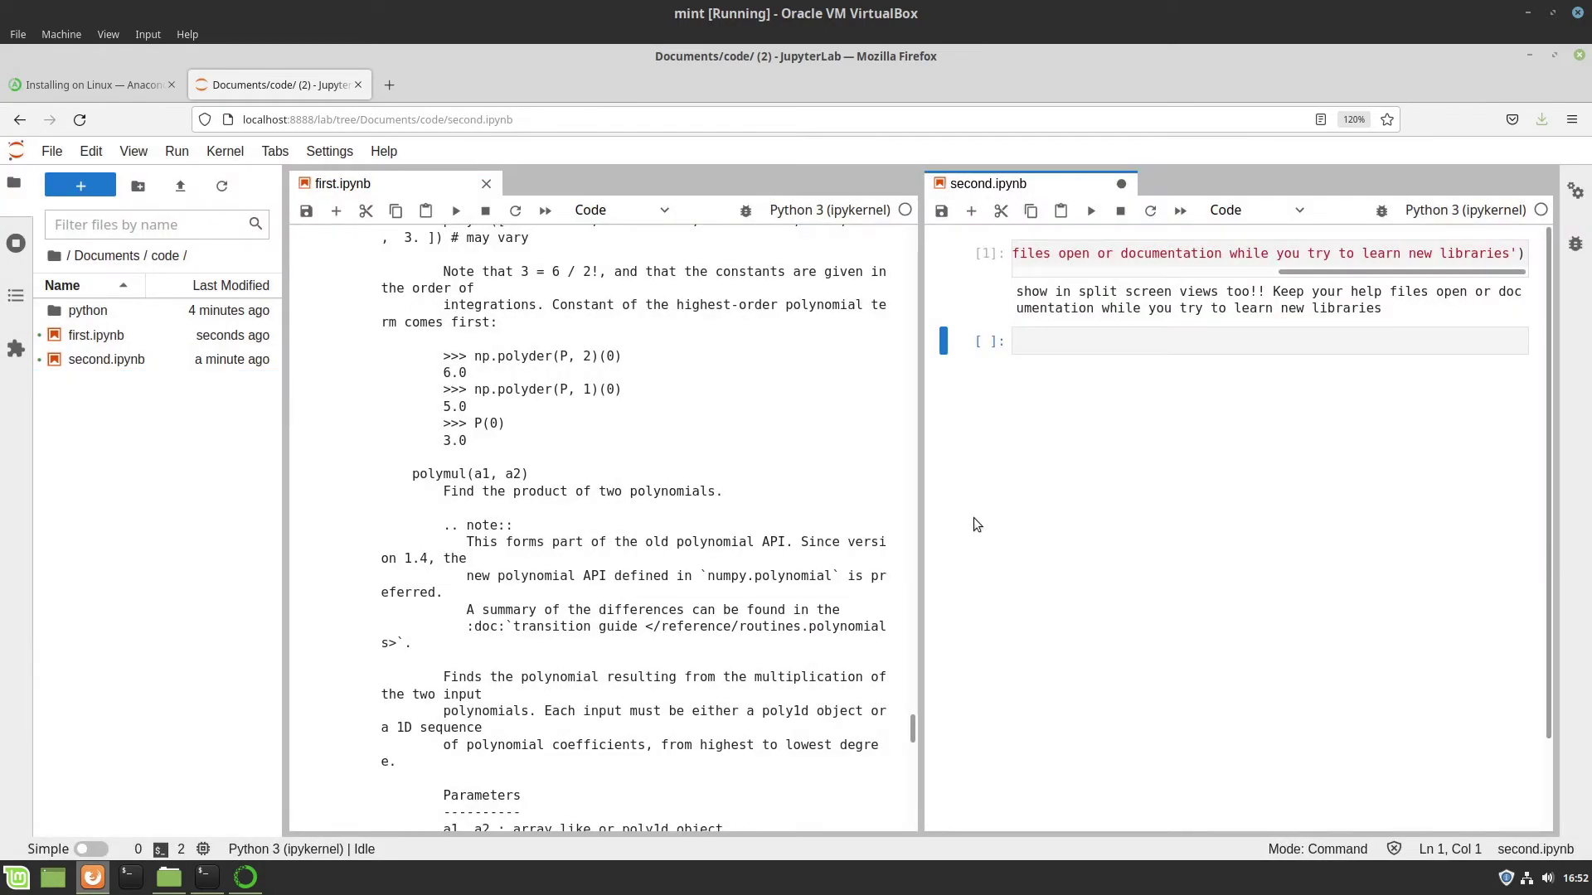
- Try different split layouts for first.ipynb and second.ipynb: stacked, side by side with positions swapped, and grouped as tabs
{"action": "left_click_drag", "start_coordinate": [987, 183], "coordinate": [414, 531]}
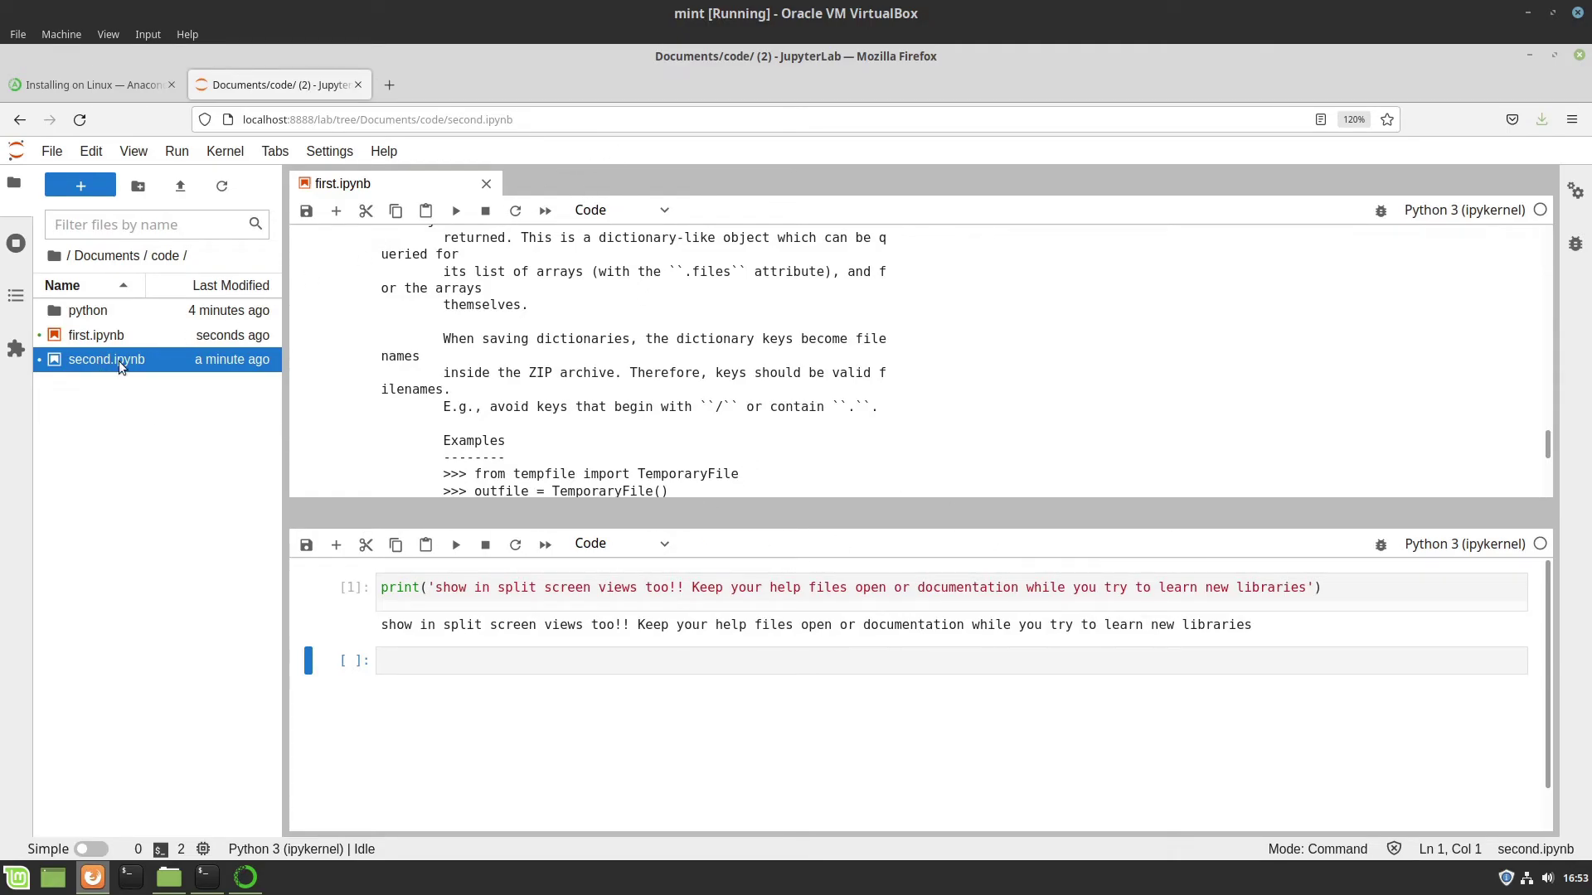
{"action": "left_click_drag", "start_coordinate": [268, 485], "coordinate": [346, 463]}
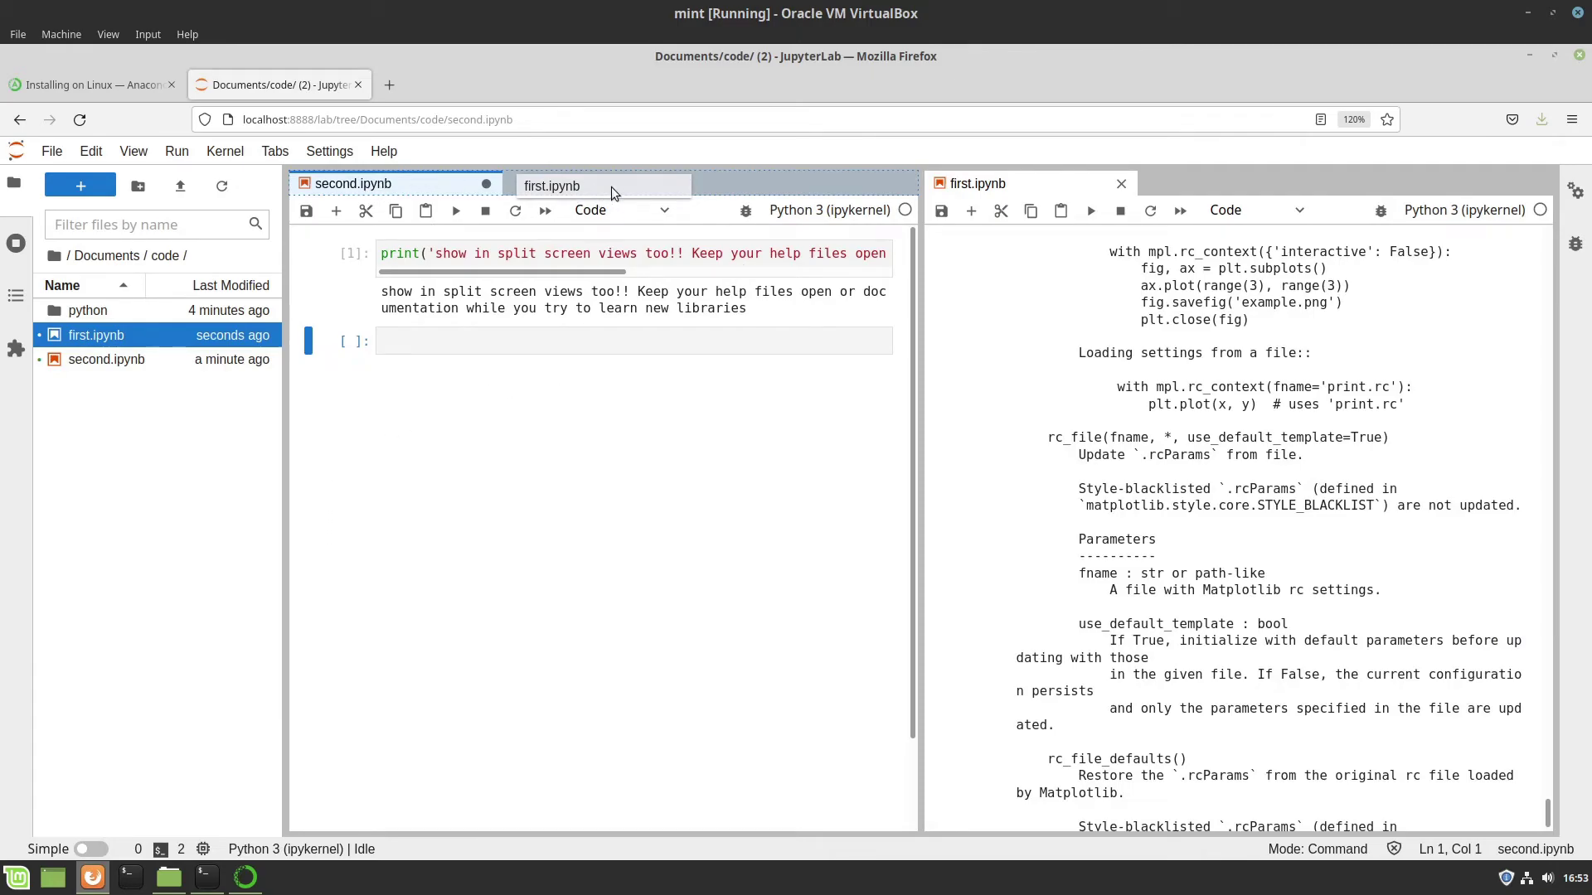
{"action": "left_click_drag", "start_coordinate": [589, 597], "coordinate": [360, 87]}
- Close the JupyterLab page and the Anaconda documentation page in the browser
{"action": "left_click", "coordinate": [359, 85]}
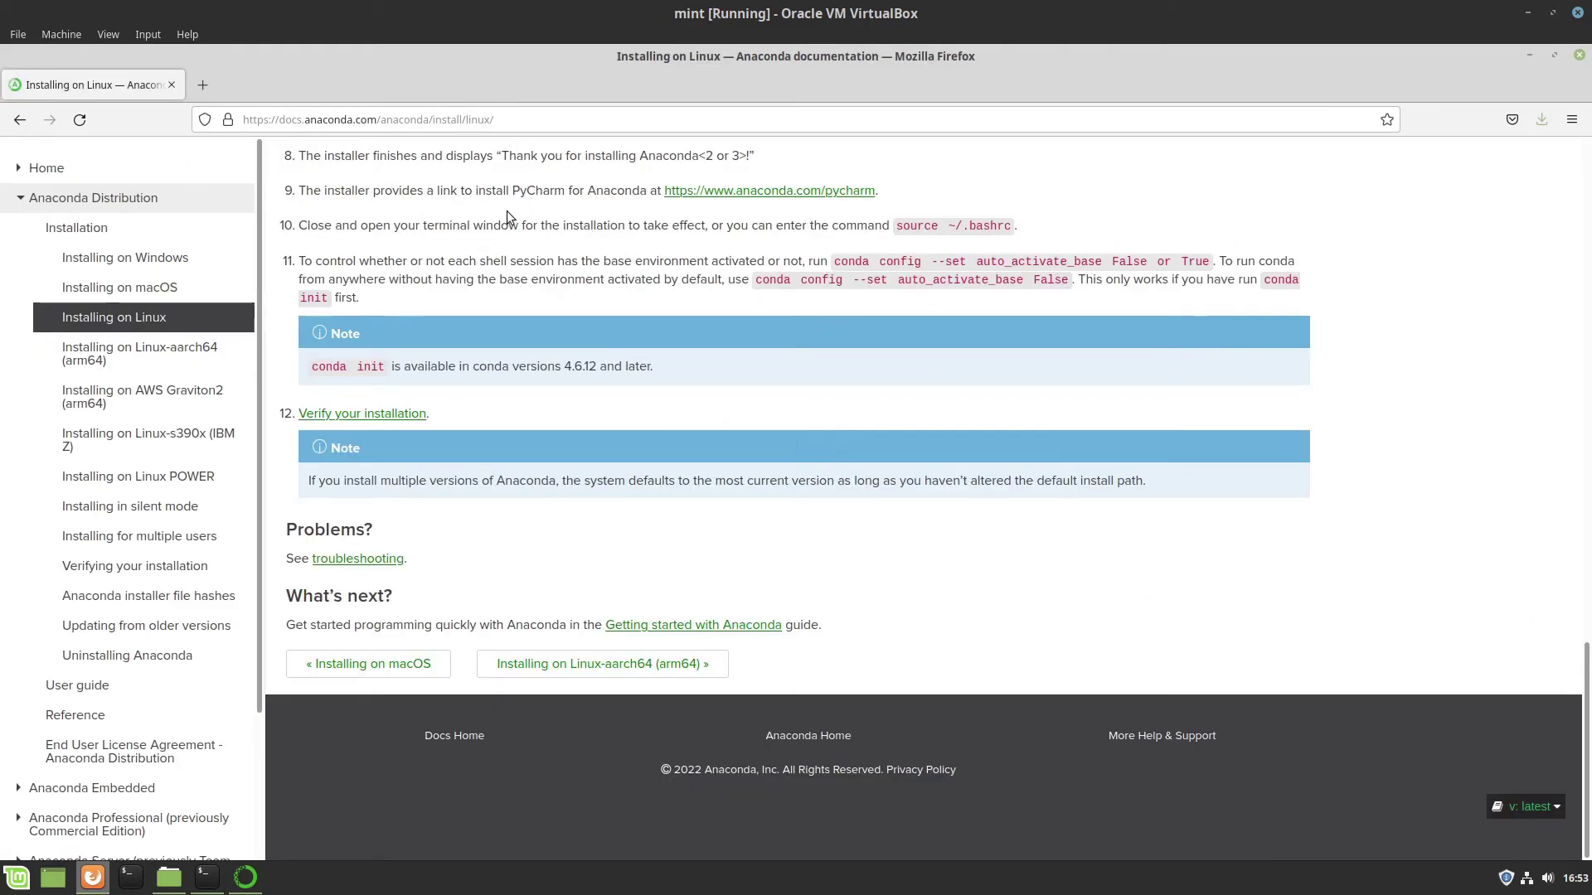
{"action": "left_click", "coordinate": [171, 84]}
- Quit Anaconda Navigator together with the running jupyterlab application, and end the terminal session with exit
{"action": "left_click", "coordinate": [1579, 56]}
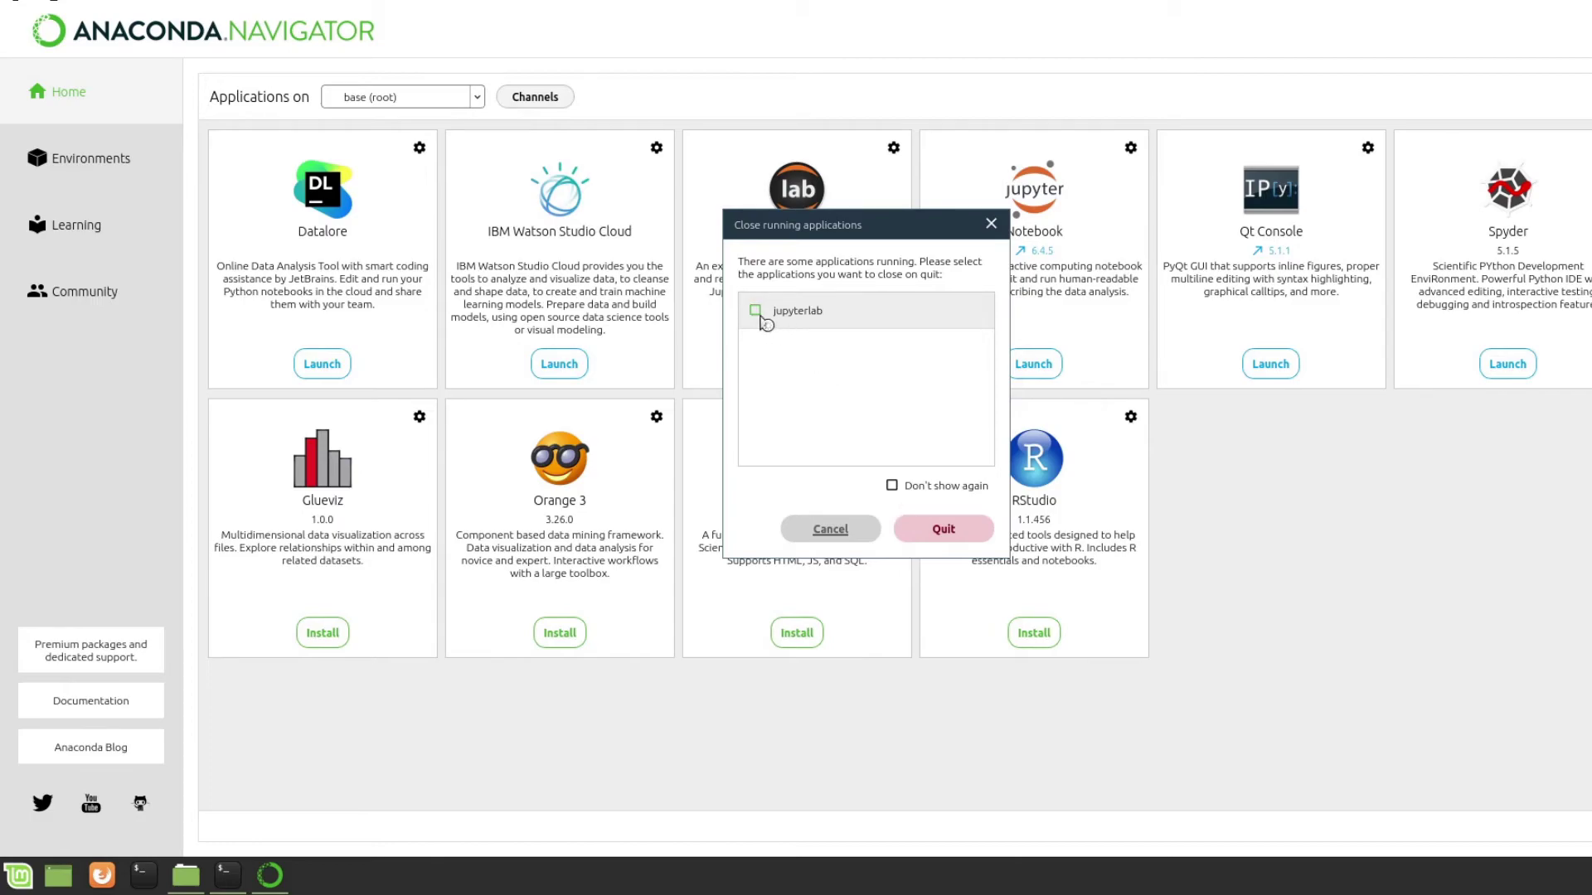
{"action": "left_click", "coordinate": [755, 310]}
{"action": "left_click", "coordinate": [945, 531]}
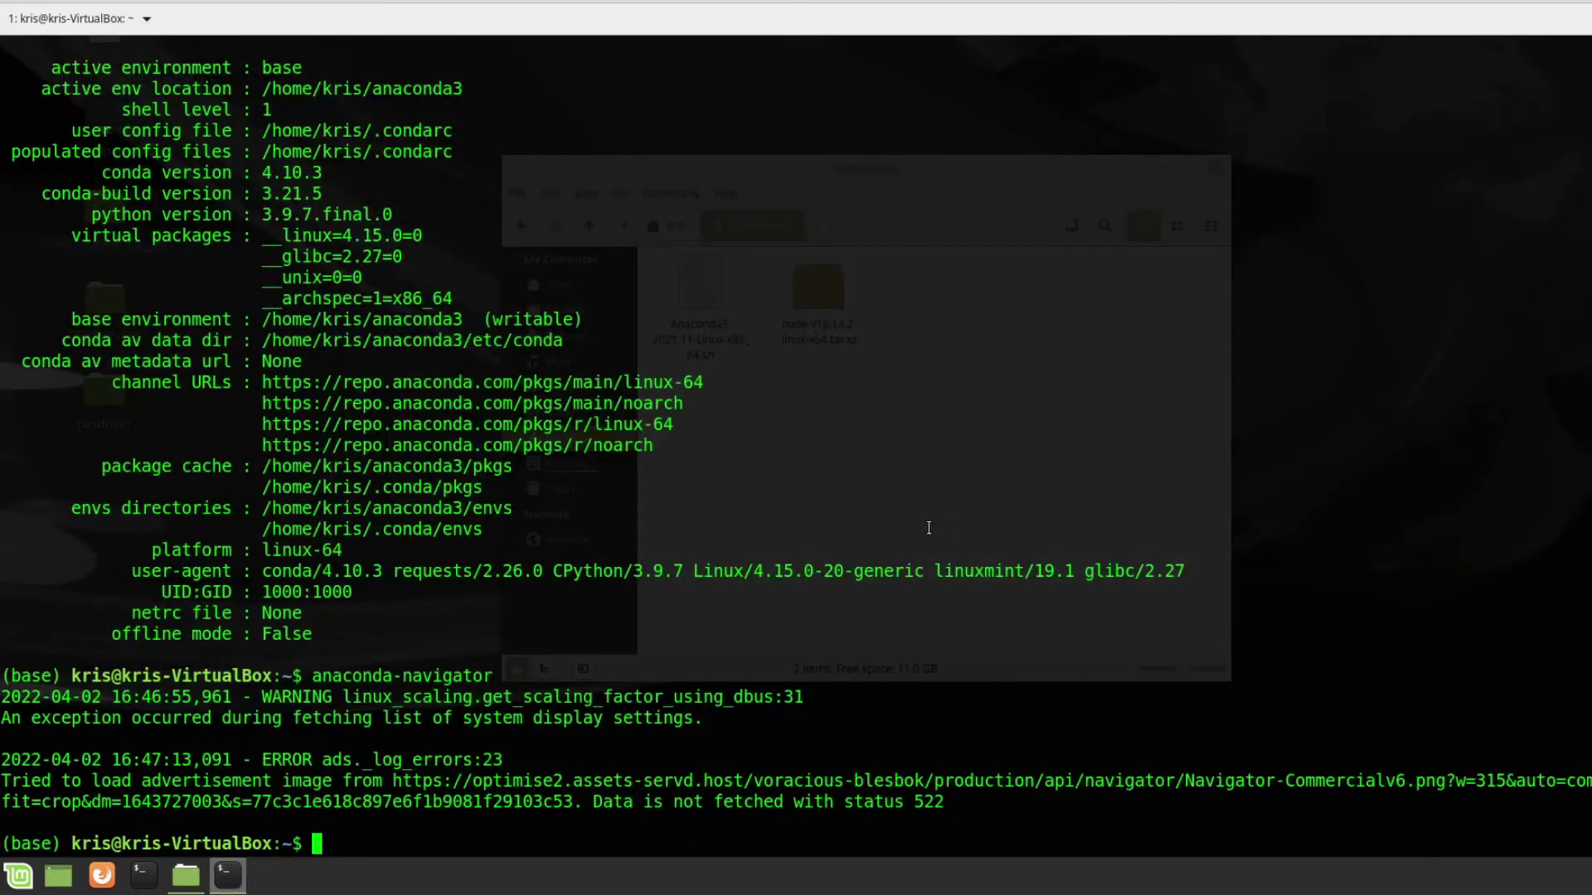
{"action": "type", "text": "exit"}
{"action": "key", "text": "Return"}
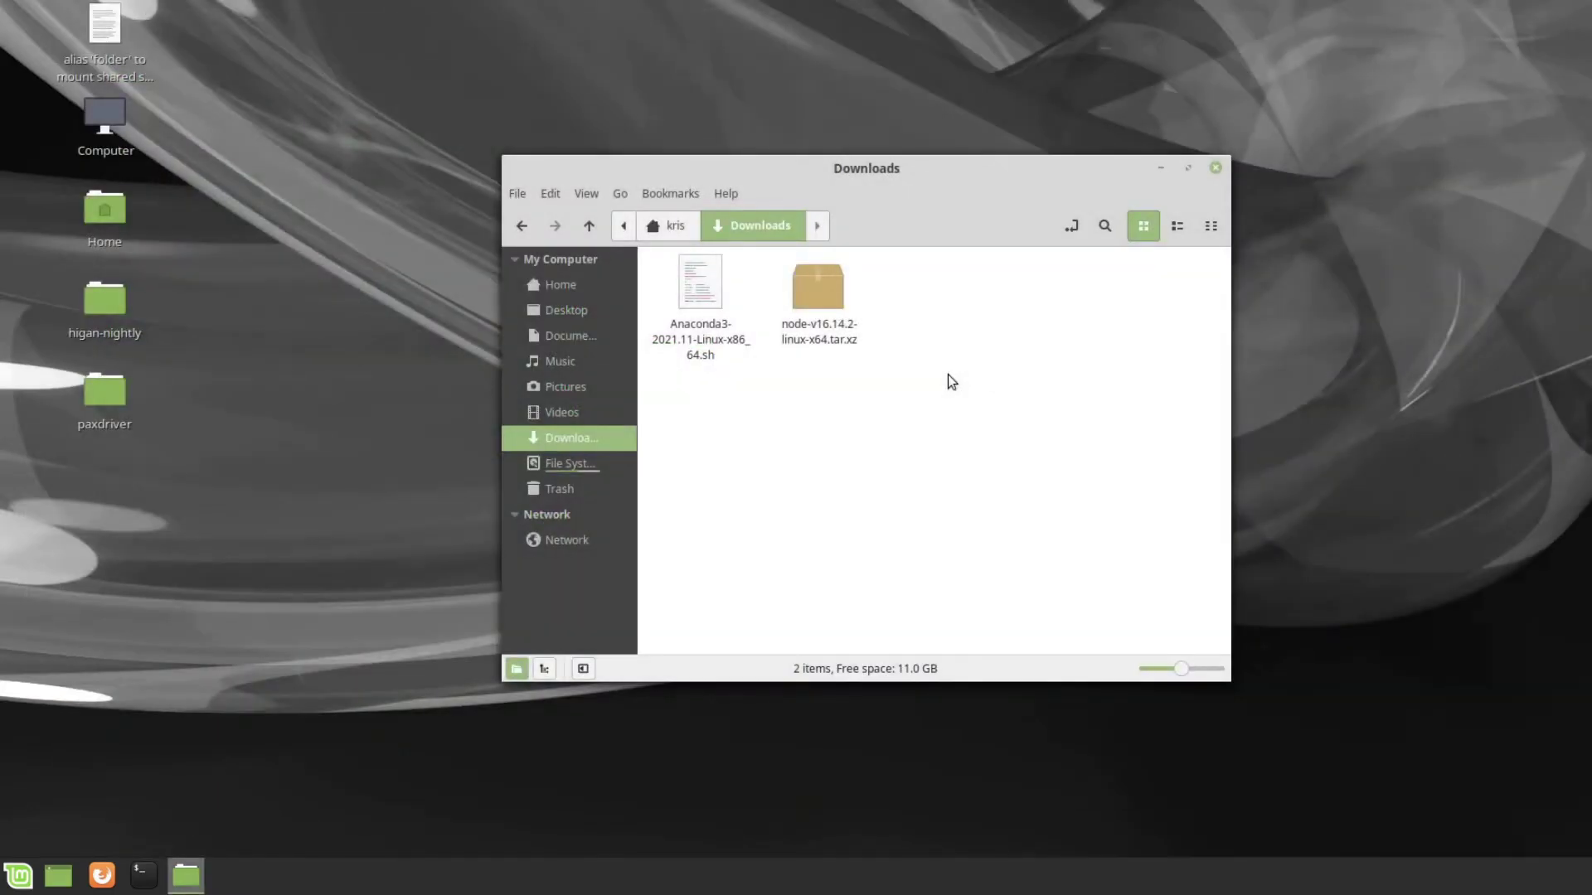
- Delete the Anaconda3 installer and the node-v16.14.2 archive from Downloads, and close the file manager window
{"action": "left_click_drag", "start_coordinate": [1016, 403], "coordinate": [693, 355]}
{"action": "key", "text": "Delete"}
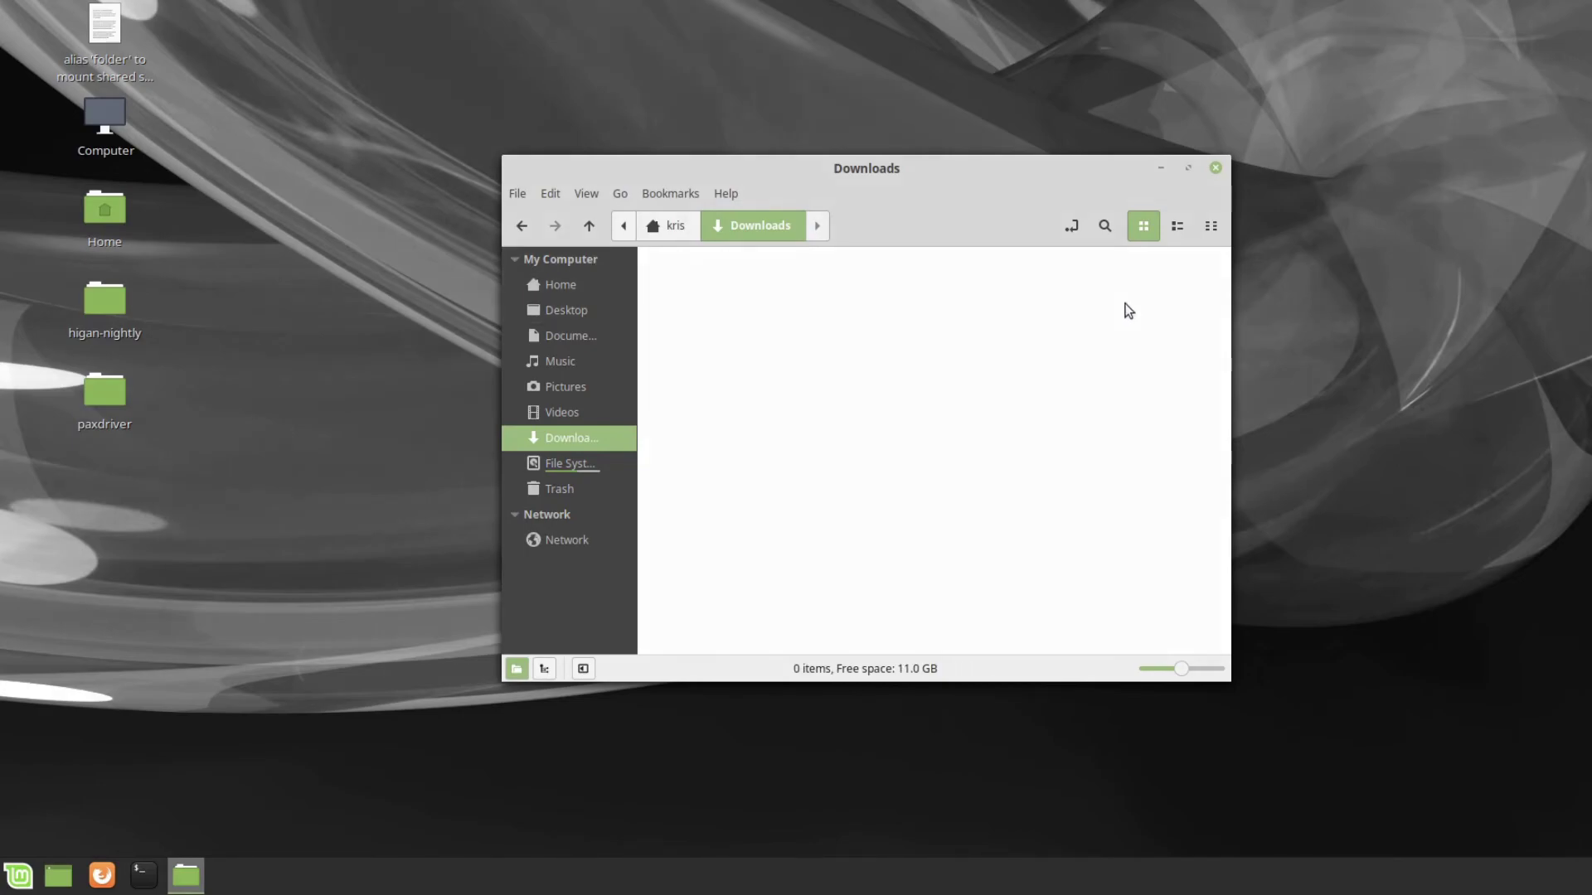
{"action": "left_click", "coordinate": [1215, 167]}
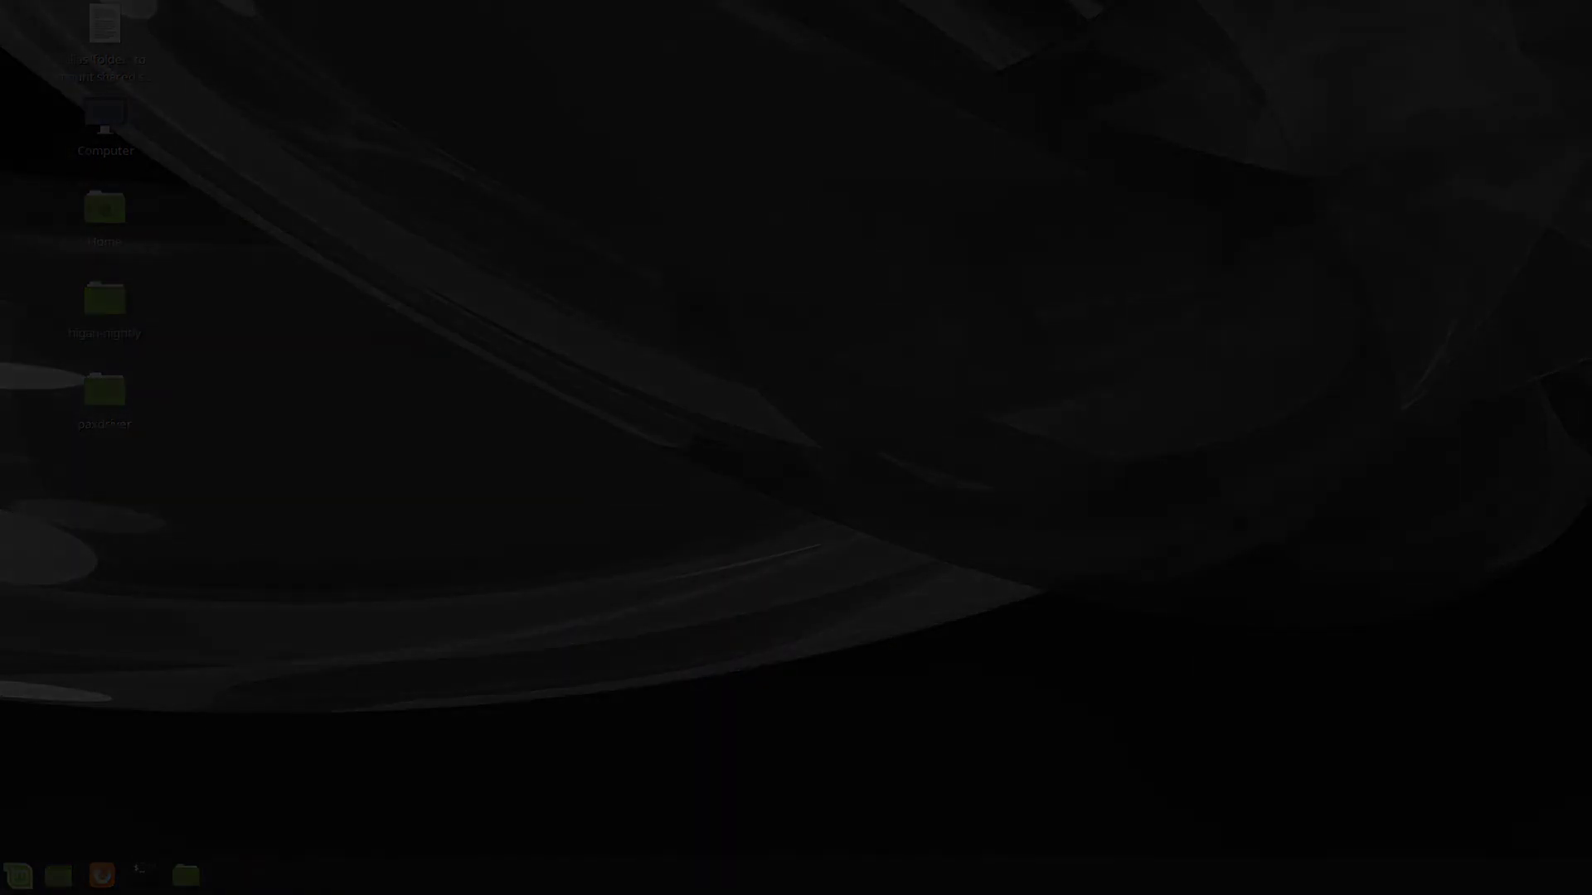